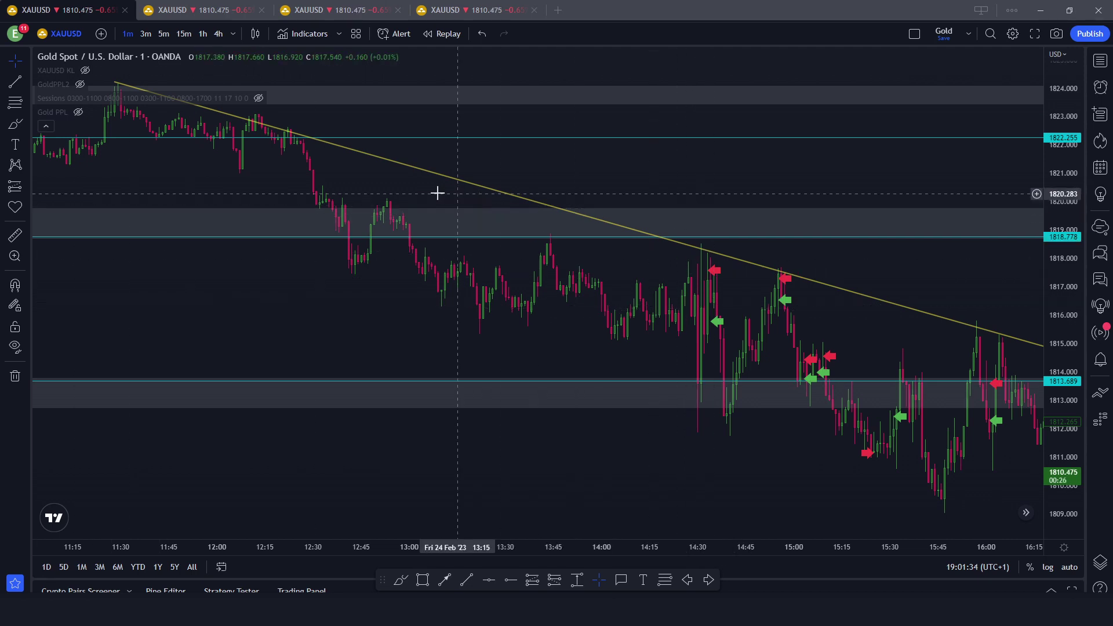
# Step: Outline the morning highs just below 1826 with a thin rectangle running from about 07:00 to 12:20
pyautogui.moveTo(447, 197); pyautogui.dragTo(567, 252)
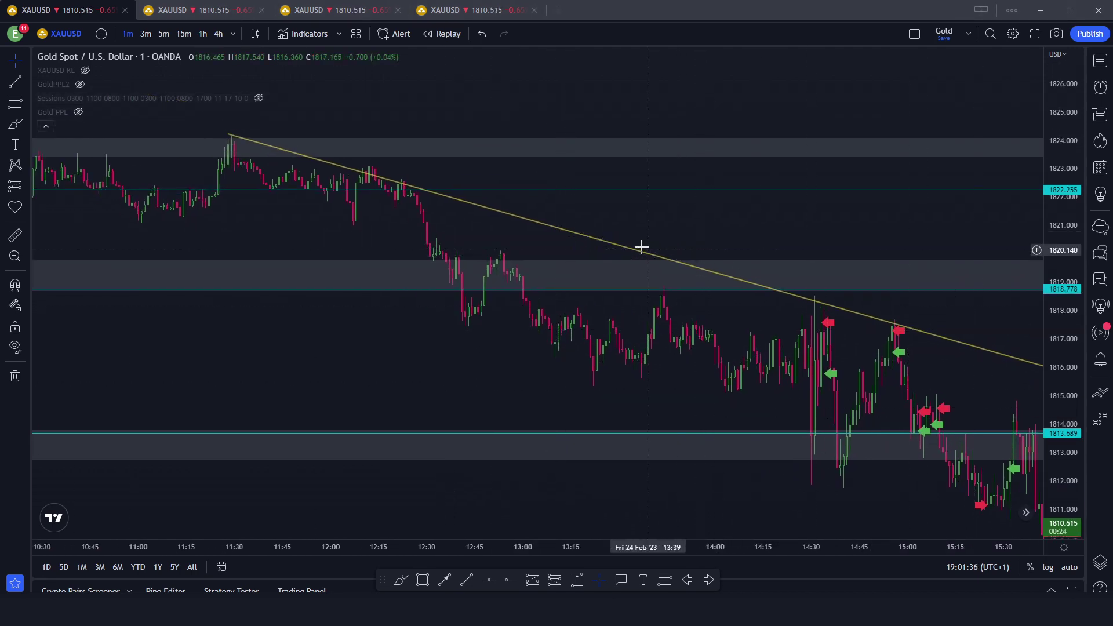
pyautogui.scroll(-2, 513, 211)
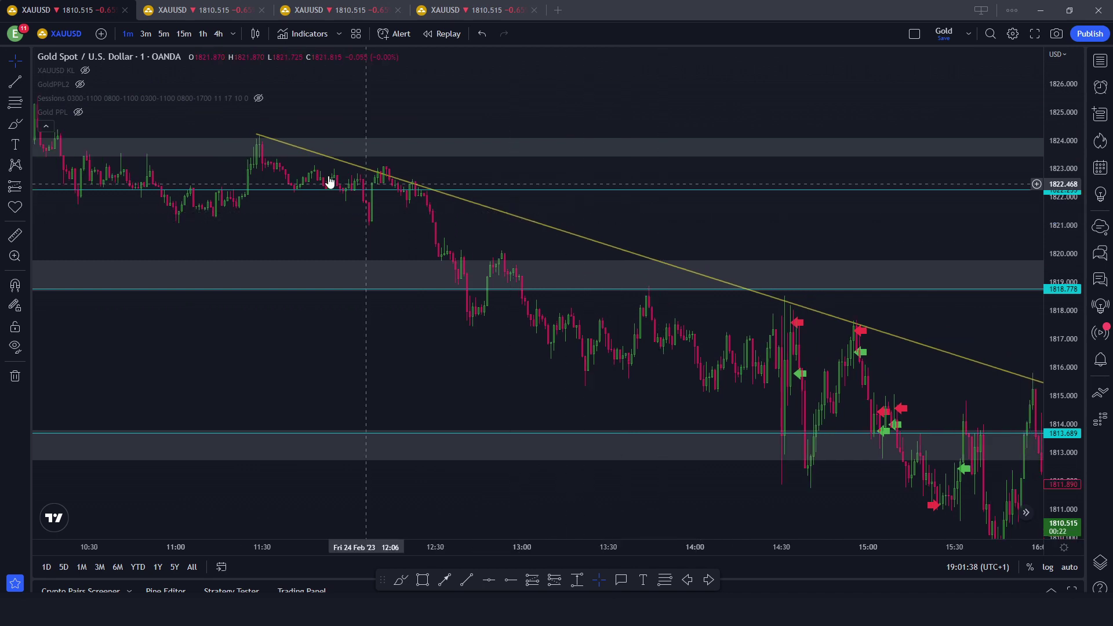
pyautogui.scroll(-4, 96, 250)
pyautogui.moveTo(130, 249); pyautogui.dragTo(356, 365)
pyautogui.moveTo(340, 319); pyautogui.dragTo(479, 313)
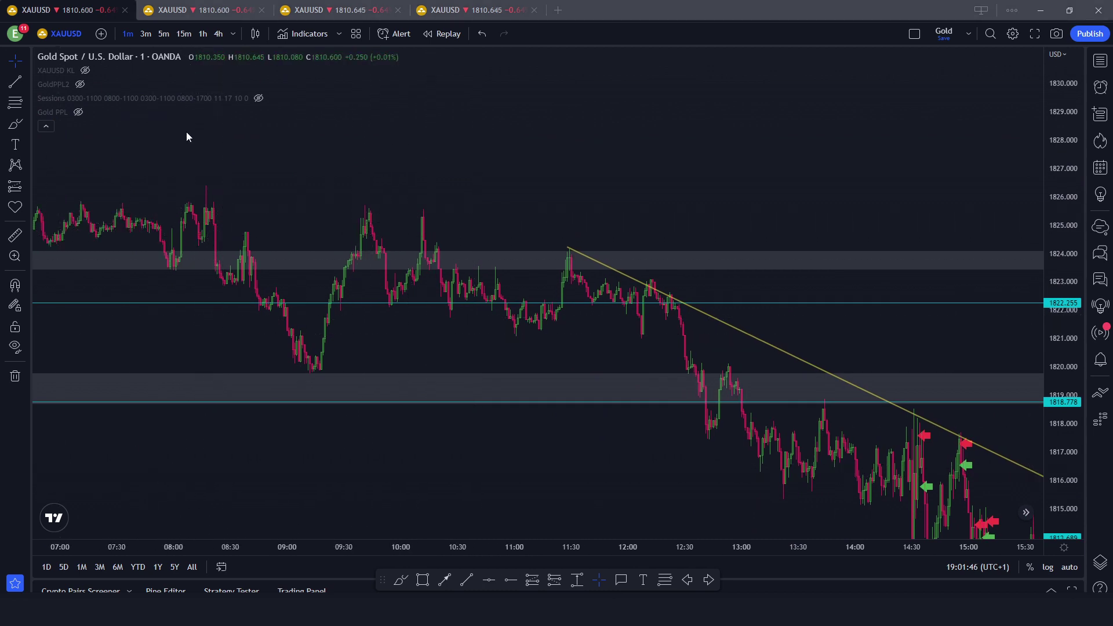
pyautogui.moveTo(85, 200); pyautogui.dragTo(669, 206)
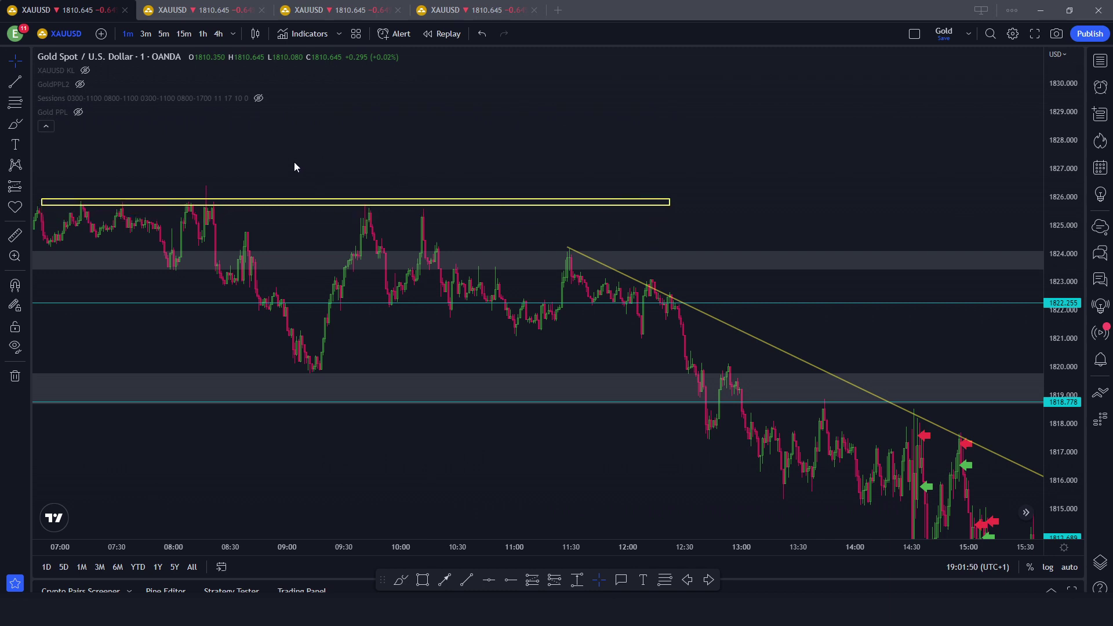
# Step: Show the hidden XAUUSD KL and Gold PPL indicators on the chart
pyautogui.click(84, 70)
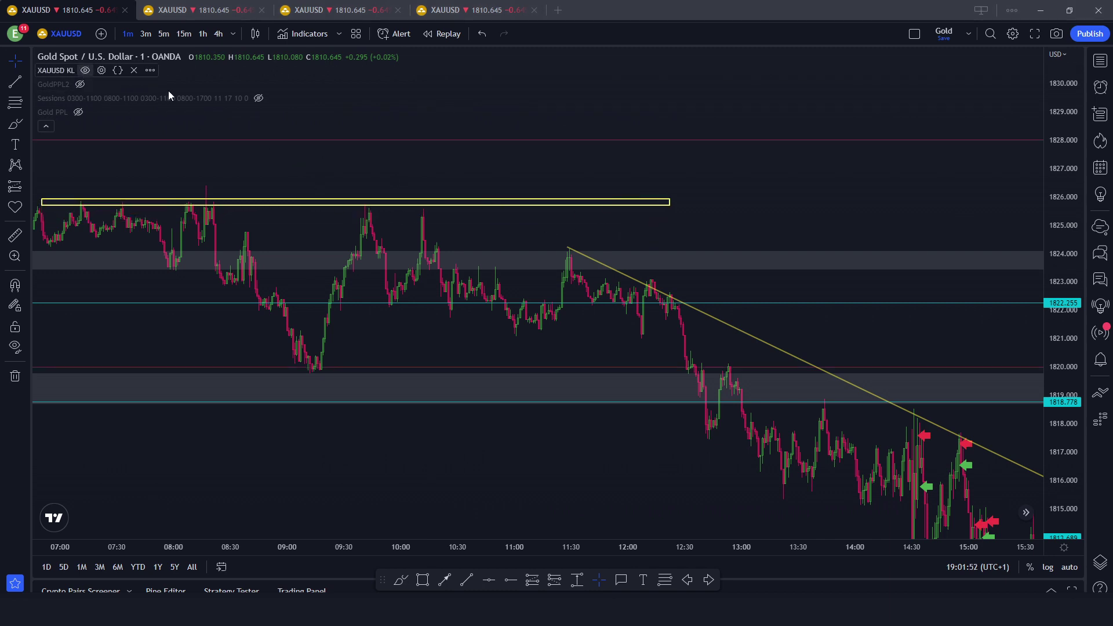
pyautogui.click(77, 113)
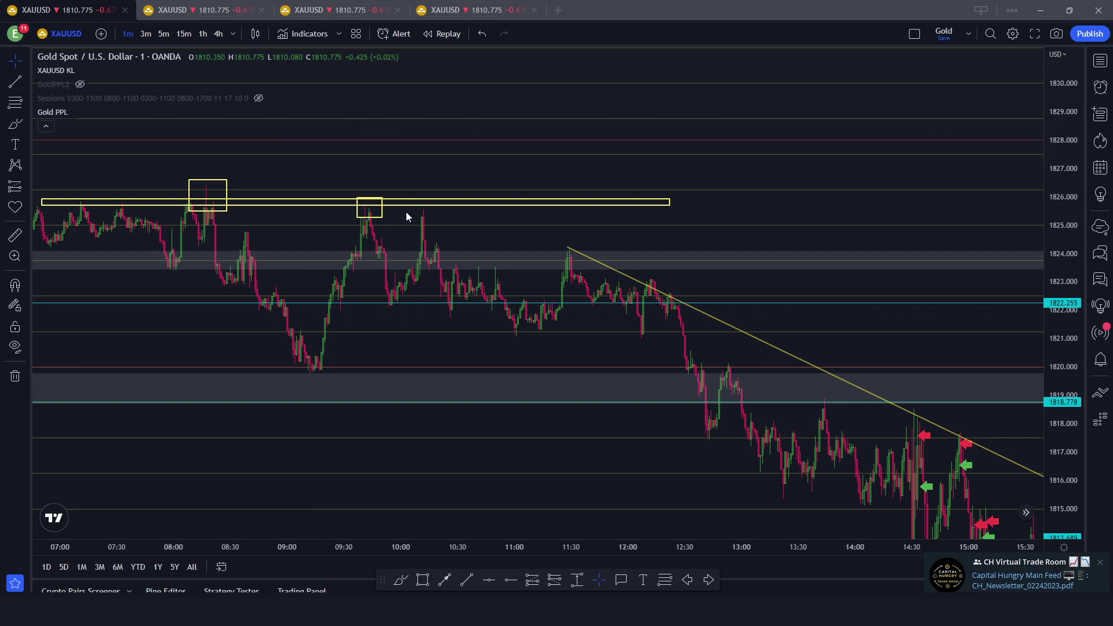
# Step: Box the 10:10 high, the area below the 09:15 low and the band of highs under 1826, undoing the marks
pyautogui.moveTo(407, 202); pyautogui.dragTo(436, 217)
pyautogui.moveTo(281, 537); pyautogui.dragTo(316, 372)
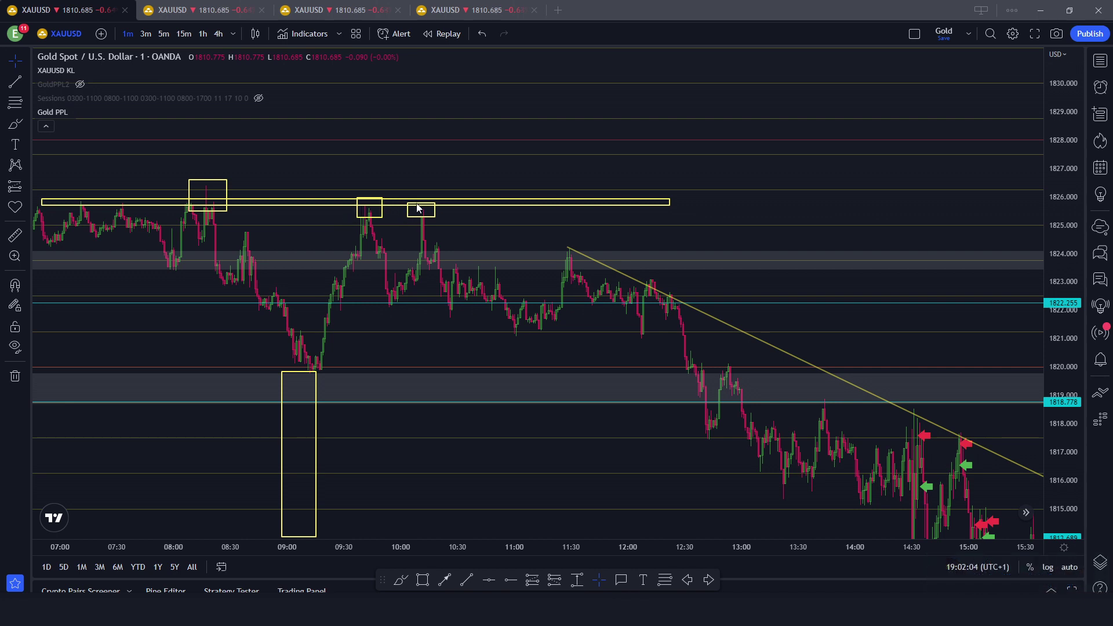
pyautogui.hotkey('ctrl', 'z')
pyautogui.hotkey('ctrl', 'z')
pyautogui.hotkey('ctrl', 'z')
pyautogui.hotkey('ctrl', 'z')
pyautogui.hotkey('ctrl', 'z')
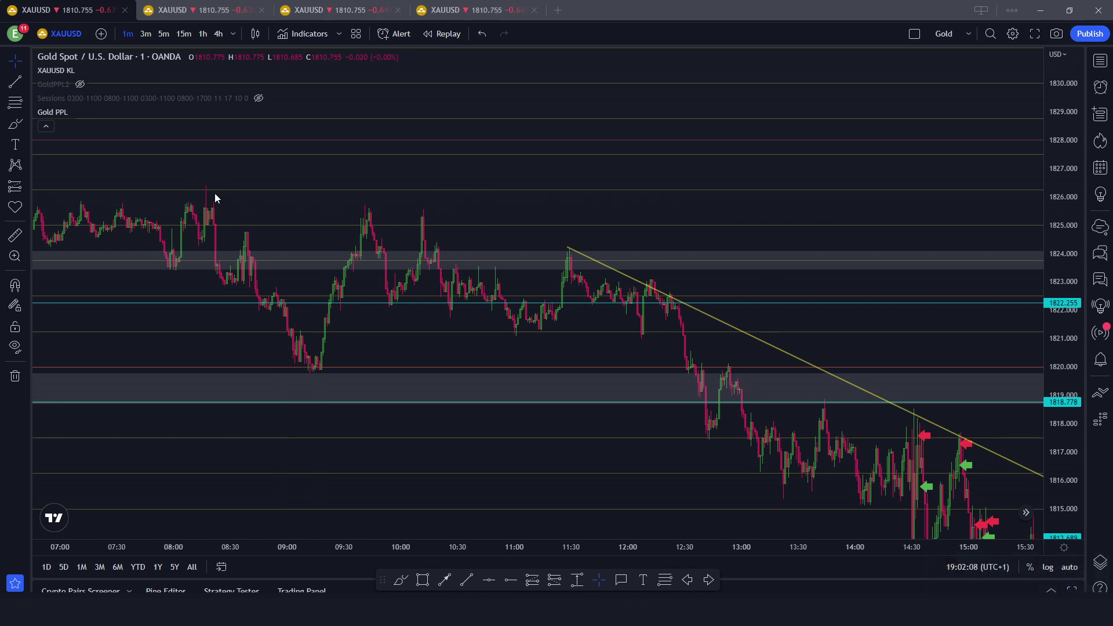
pyautogui.moveTo(110, 192); pyautogui.dragTo(677, 211)
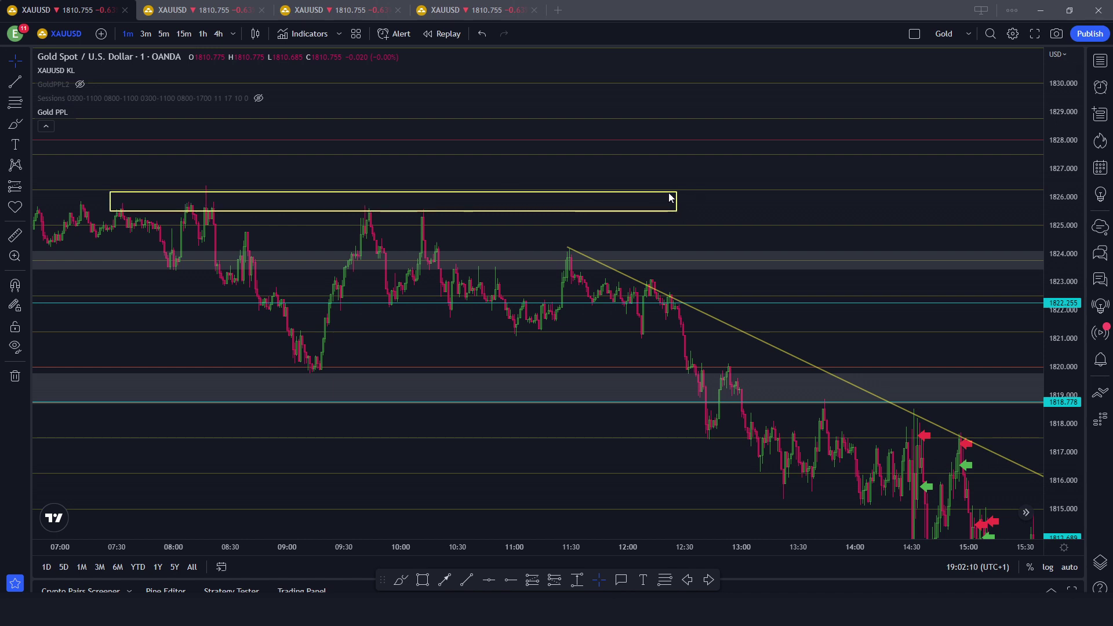
pyautogui.hotkey('ctrl', 'z')
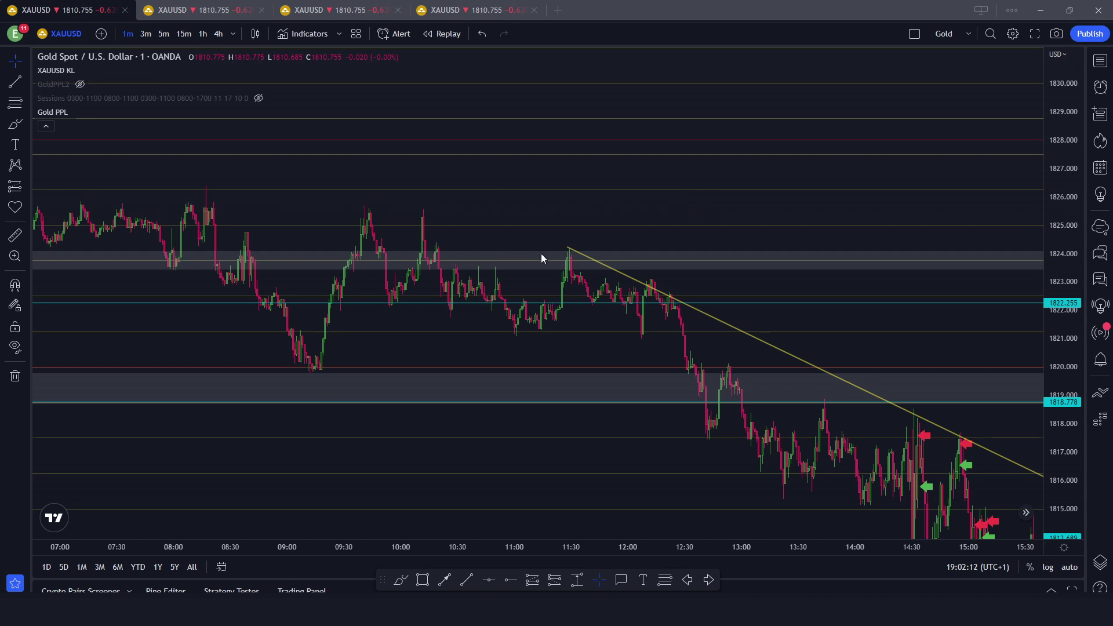
# Step: Mark the swing highs and lows along the descending trendline between 11:30 and 13:00 with small boxes and arrows
pyautogui.moveTo(631, 275); pyautogui.dragTo(658, 285)
pyautogui.moveTo(582, 209); pyautogui.dragTo(574, 241)
pyautogui.moveTo(666, 238); pyautogui.dragTo(652, 272)
pyautogui.moveTo(631, 376); pyautogui.dragTo(645, 348)
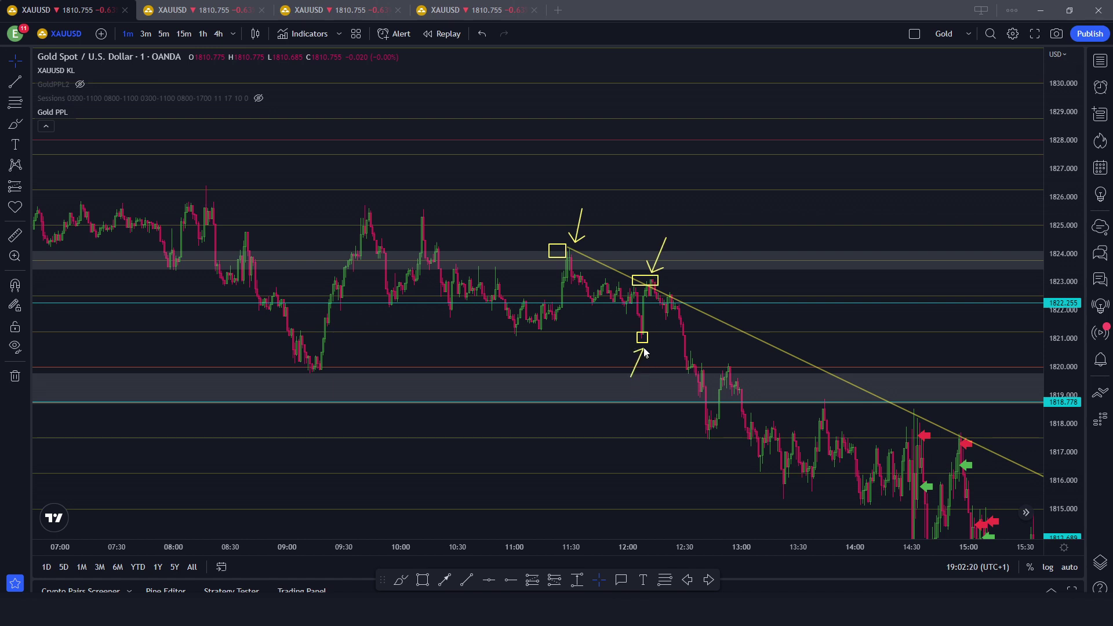
pyautogui.moveTo(670, 475)
pyautogui.mouseDown()
pyautogui.moveTo(719, 436)
pyautogui.moveTo(699, 448)
pyautogui.mouseUp()
pyautogui.moveTo(758, 326); pyautogui.dragTo(734, 361)
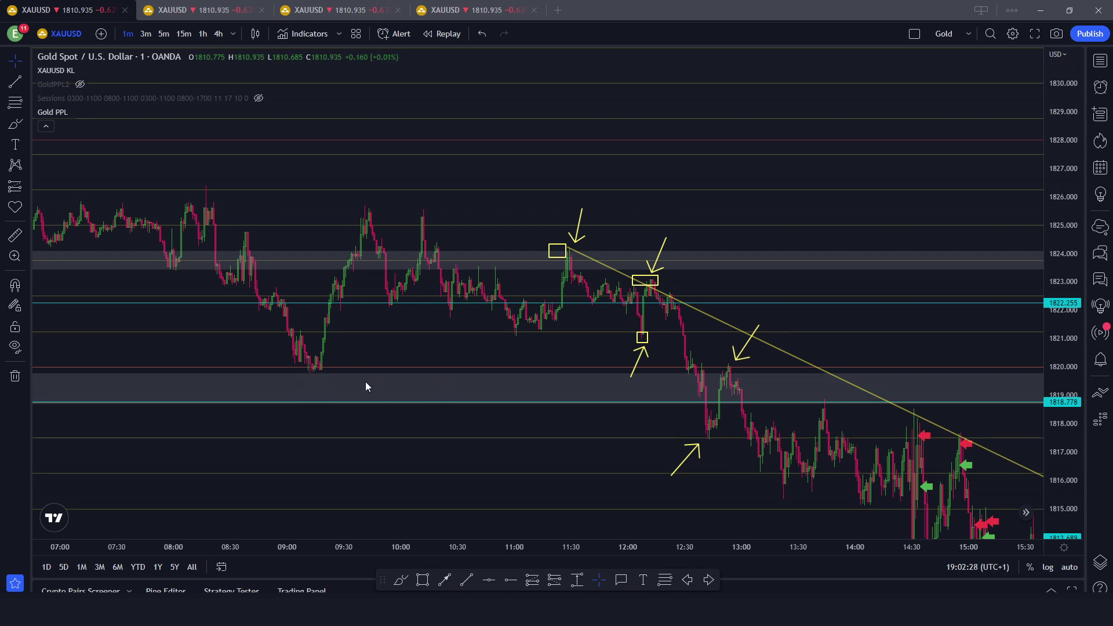
# Step: Outline the 1820 level from the 09:15 low to the high before 13:00, and try boxes marking that high and its time
pyautogui.moveTo(325, 367); pyautogui.dragTo(749, 374)
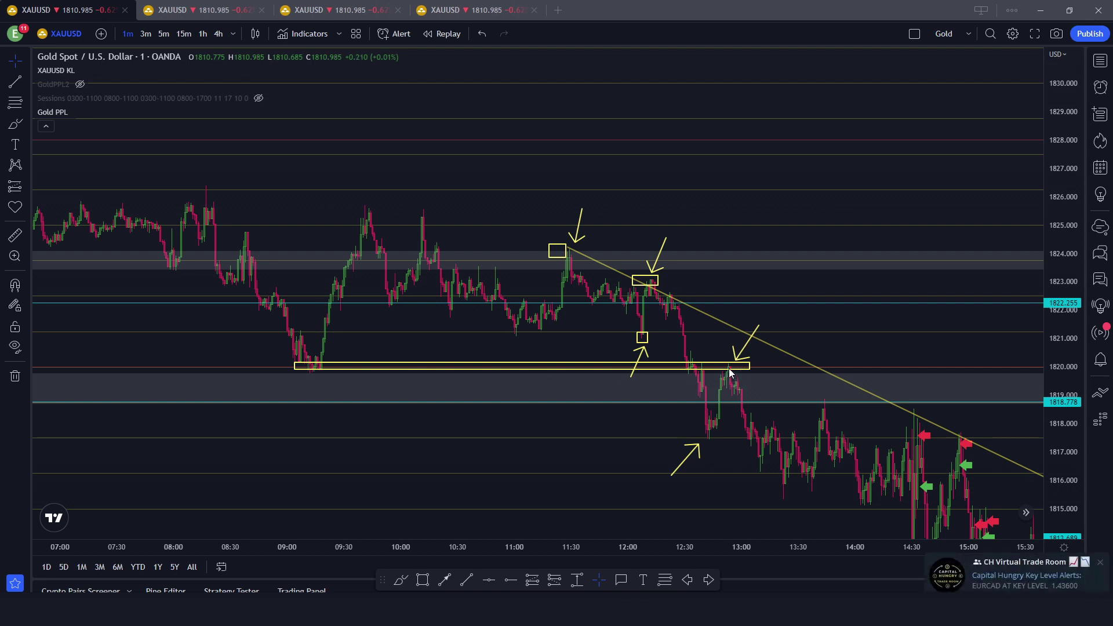
pyautogui.moveTo(724, 365); pyautogui.dragTo(738, 396)
pyautogui.hotkey('ctrl', 'z')
pyautogui.moveTo(730, 543); pyautogui.dragTo(736, 367)
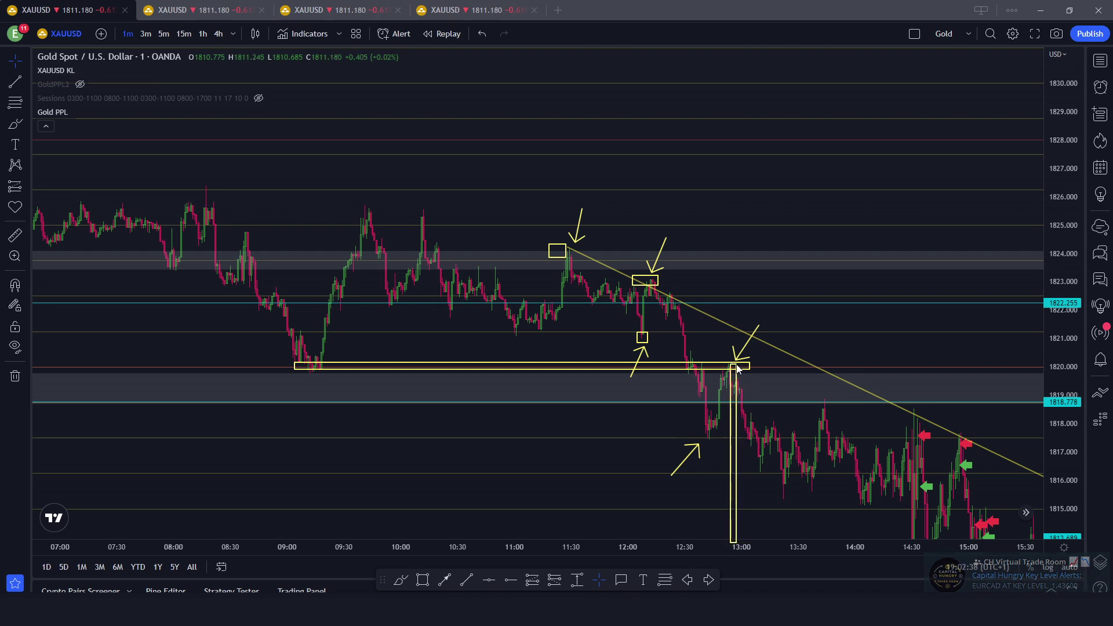
pyautogui.hotkey('ctrl', 'z')
pyautogui.moveTo(729, 536); pyautogui.dragTo(764, 561)
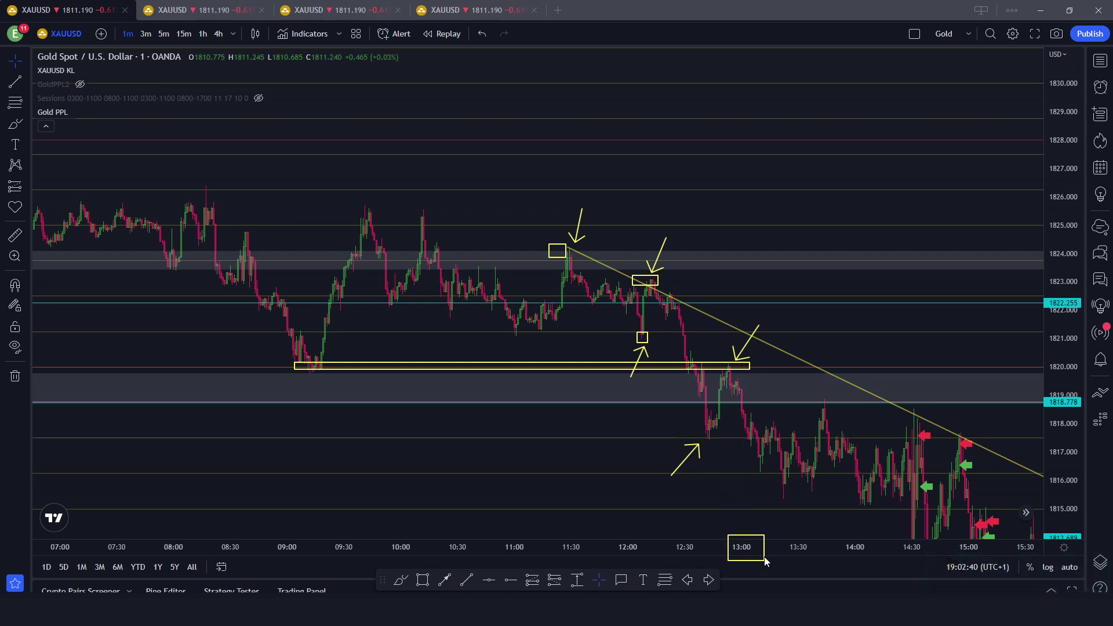
pyautogui.hotkey('ctrl', 'z')
# Step: Point arrows at the low near 13:20, the high near 13:45, the 1818.778 price level and the 09:15 low
pyautogui.moveTo(744, 519); pyautogui.dragTo(776, 499)
pyautogui.moveTo(833, 353); pyautogui.dragTo(828, 395)
pyautogui.moveTo(1020, 408); pyautogui.dragTo(1042, 404)
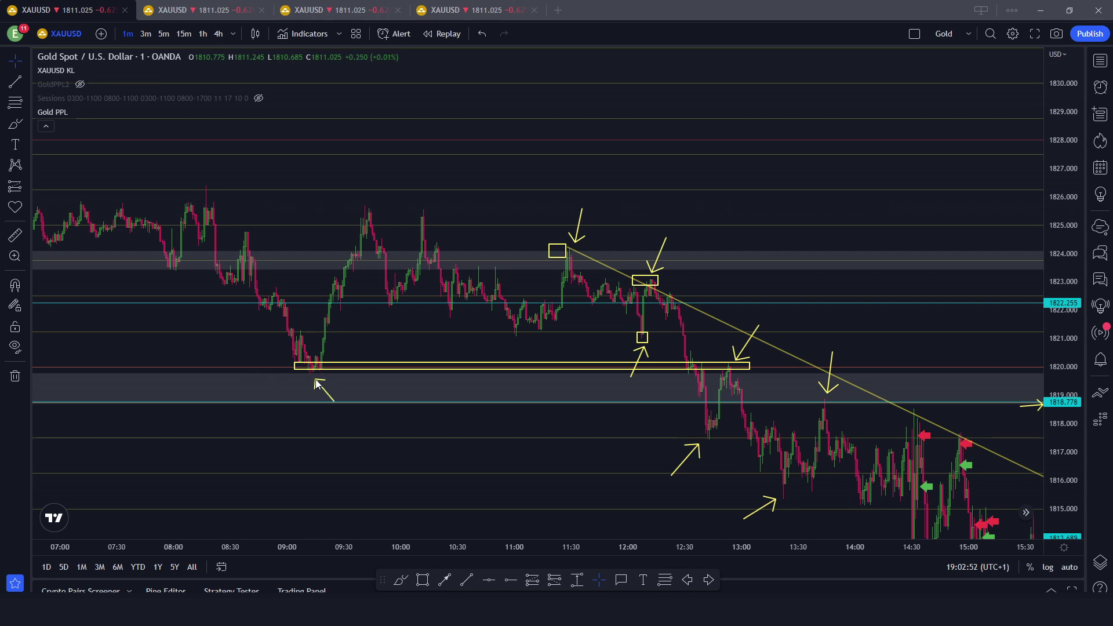
pyautogui.moveTo(316, 380); pyautogui.dragTo(313, 377)
# Step: Outline the morning highs just below 1826 with a thin rectangle from about 07:00 to 11:10
pyautogui.moveTo(322, 366); pyautogui.dragTo(364, 241)
pyautogui.hotkey('ctrl', 'z')
pyautogui.moveTo(44, 190); pyautogui.dragTo(502, 203)
pyautogui.hotkey('ctrl', 'z')
pyautogui.moveTo(38, 200); pyautogui.dragTo(532, 204)
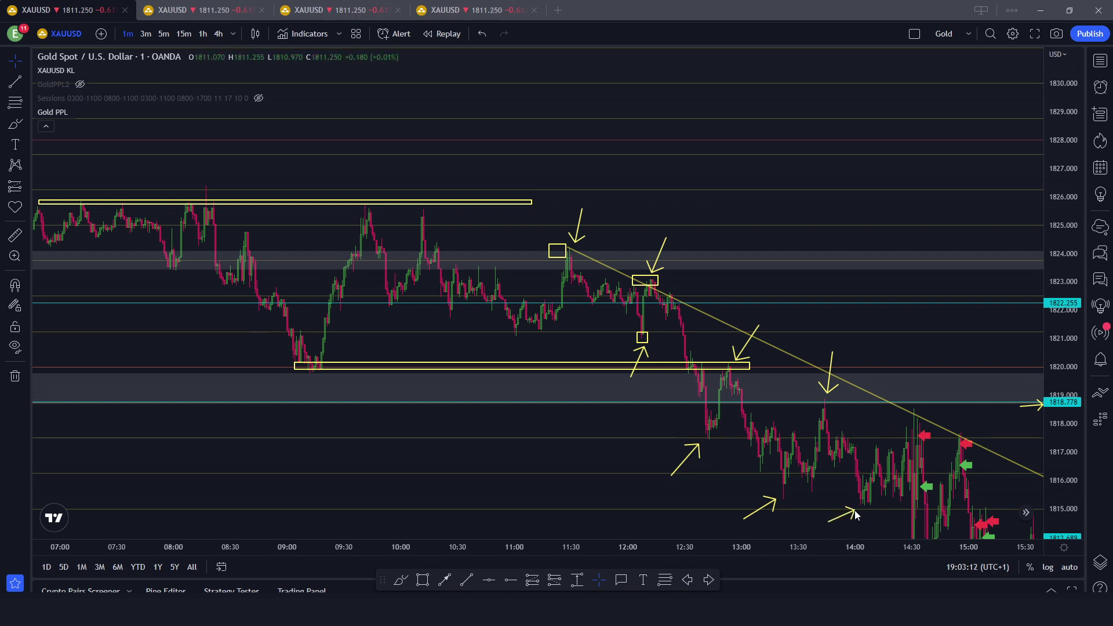
# Step: Point an arrow at the trendline touch just after 14:30 and clear all drawn annotations
pyautogui.moveTo(939, 366); pyautogui.dragTo(923, 404)
pyautogui.press('Escape')
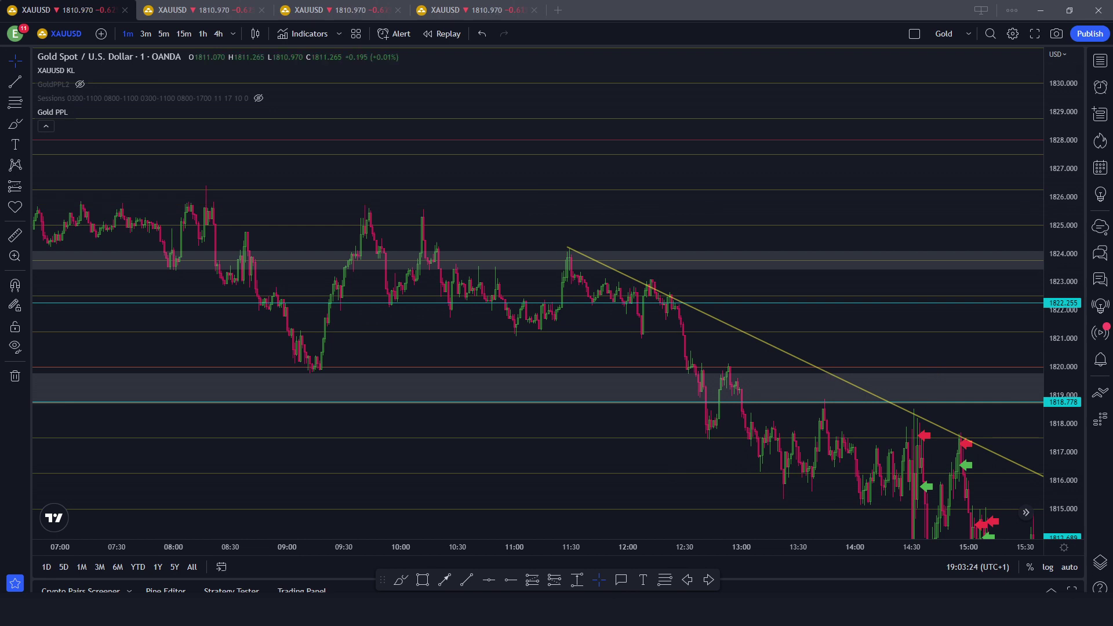
# Step: Open the published 14:24 gold chart snapshot and box the price decline from about 1824 to 1815
pyautogui.moveTo(673, 430); pyautogui.dragTo(419, 302)
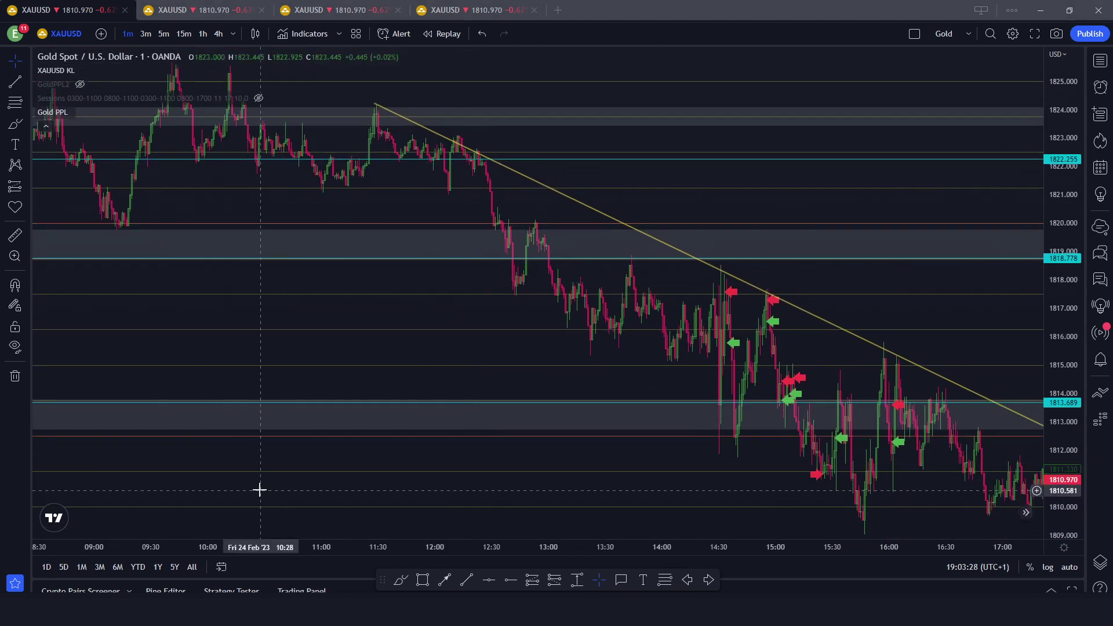
pyautogui.hotkey('alt', 'Tab')
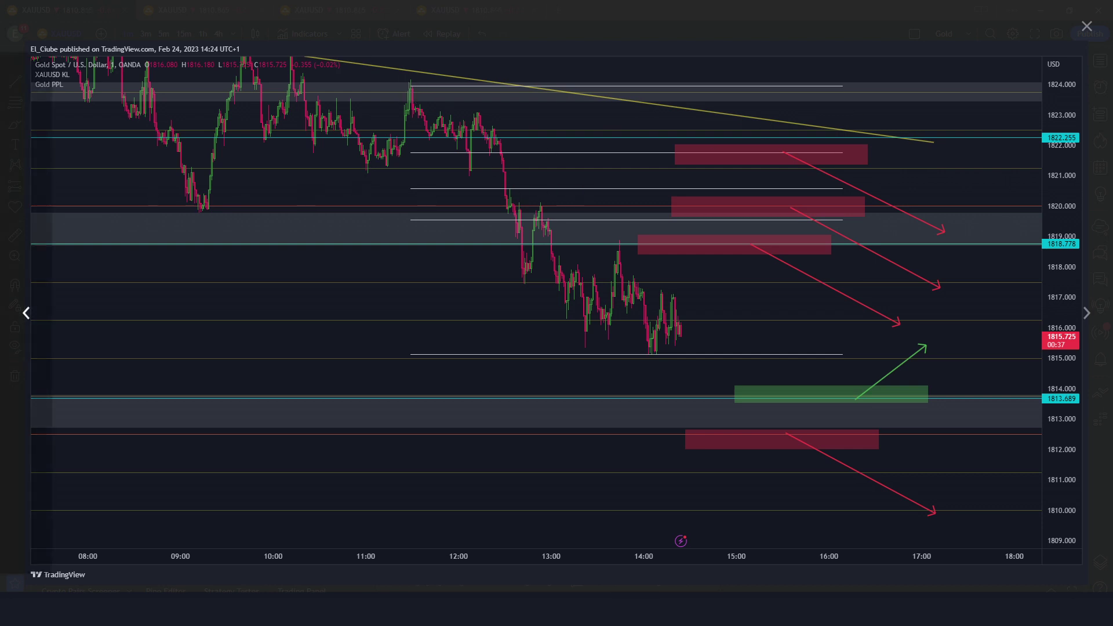
pyautogui.moveTo(389, 79); pyautogui.dragTo(705, 363)
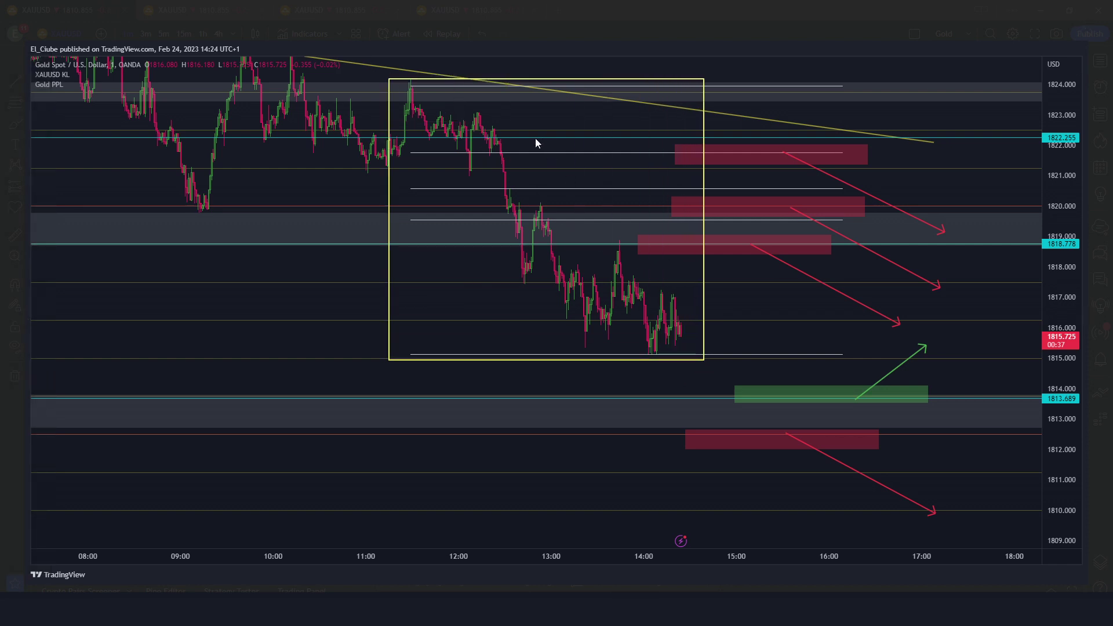
pyautogui.moveTo(662, 154); pyautogui.dragTo(928, 175)
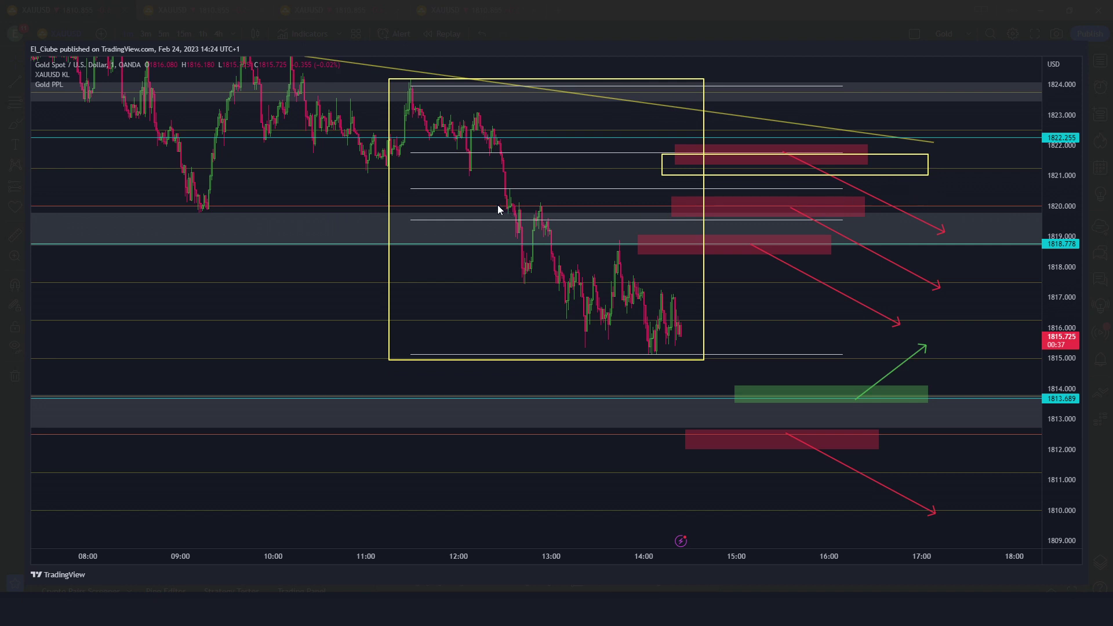
pyautogui.press('Delete')
# Step: Draw a horizontal line at 1820 across the snapshot, box its touch points, and undo the latest boxes
pyautogui.moveTo(187, 206); pyautogui.dragTo(891, 205)
pyautogui.moveTo(535, 201); pyautogui.dragTo(554, 212)
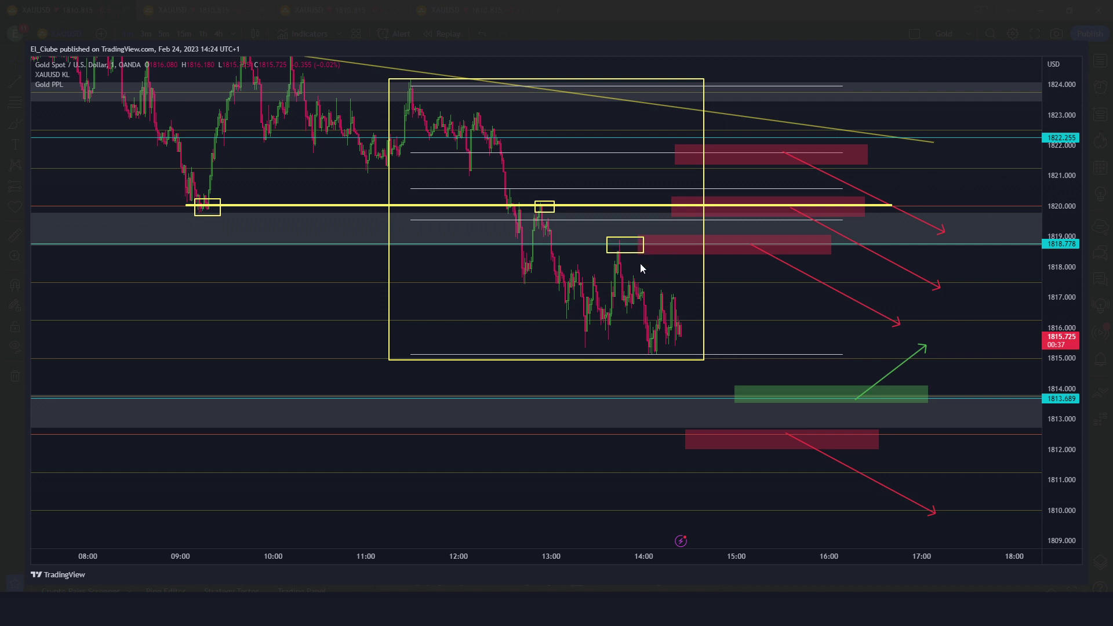
pyautogui.hotkey('ctrl', 'z')
# Step: Try marking the green zone at 1813.689 and the red zone below it, and undo all marks on the snapshot
pyautogui.hotkey('ctrl', 'z')
pyautogui.moveTo(584, 406); pyautogui.dragTo(944, 407)
pyautogui.hotkey('ctrl', 'z')
pyautogui.moveTo(729, 399); pyautogui.dragTo(944, 397)
pyautogui.hotkey('ctrl', 'z')
pyautogui.moveTo(670, 447); pyautogui.dragTo(882, 546)
pyautogui.hotkey('ctrl', 'z')
pyautogui.hotkey('ctrl', 'z')
pyautogui.hotkey('ctrl', 'z')
pyautogui.hotkey('ctrl', 'z')
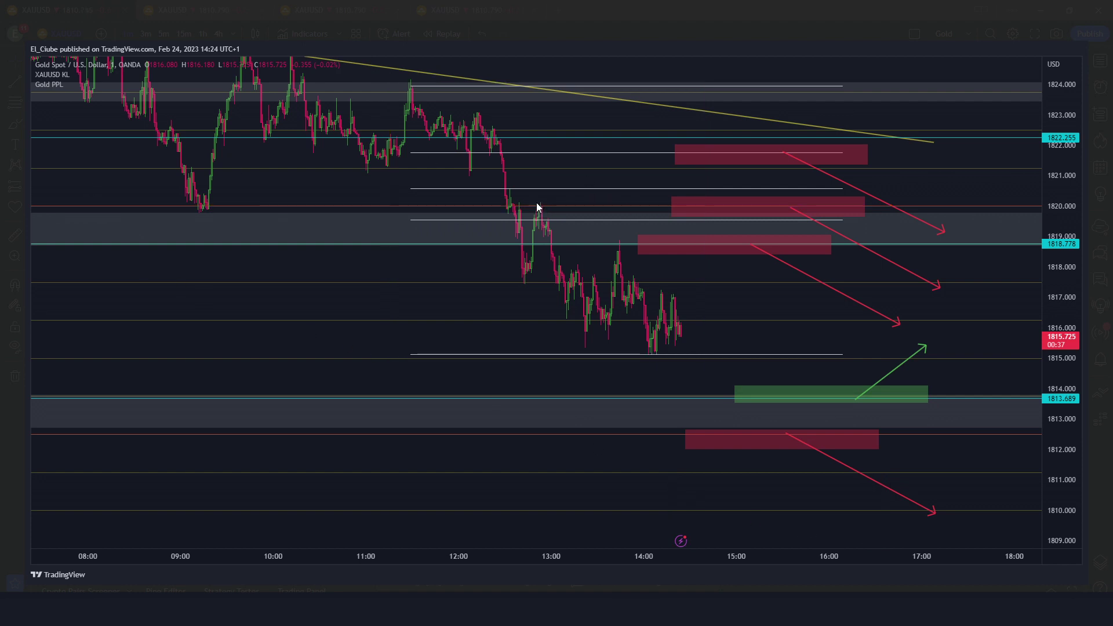
# Step: Sketch a descending trendline and projected price path on the snapshot, undo them, and return to the live chart
pyautogui.moveTo(508, 188)
pyautogui.mouseDown()
pyautogui.moveTo(700, 298)
pyautogui.moveTo(771, 314)
pyautogui.mouseUp()
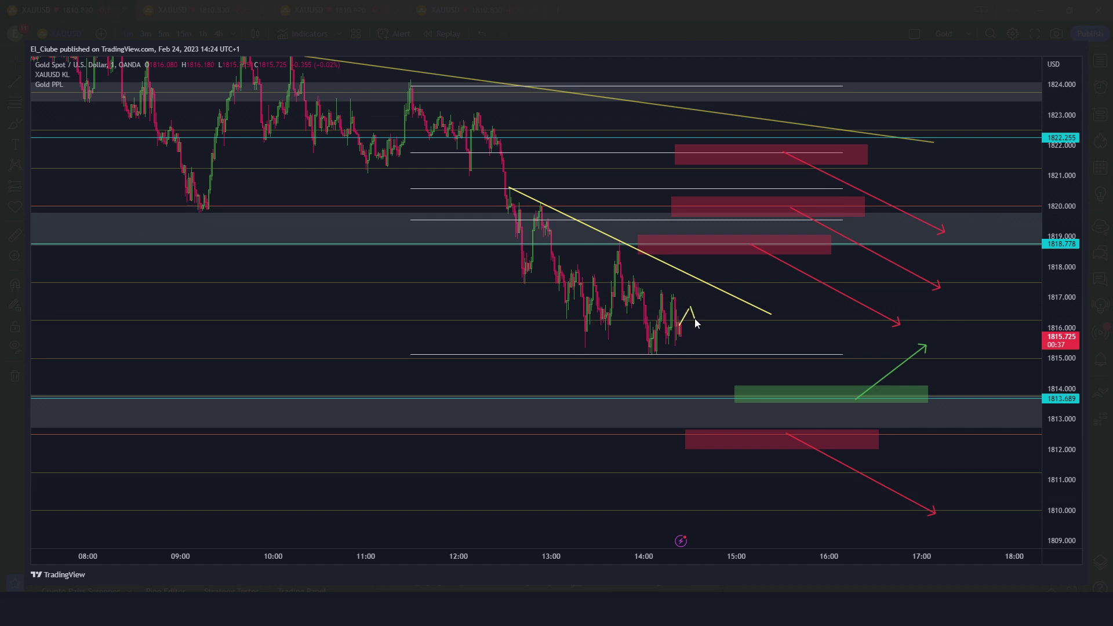
pyautogui.moveTo(715, 300); pyautogui.dragTo(732, 398)
pyautogui.click(792, 315)
pyautogui.doubleClick(854, 465)
pyautogui.hotkey('ctrl', 'z')
pyautogui.hotkey('ctrl', 'z')
pyautogui.hotkey('ctrl', 'z')
pyautogui.hotkey('ctrl', 'z')
pyautogui.hotkey('ctrl', 'z')
pyautogui.hotkey('ctrl', 'z')
pyautogui.hotkey('ctrl', 'z')
pyautogui.hotkey('ctrl', 'z')
pyautogui.hotkey('ctrl', 'z')
pyautogui.hotkey('ctrl', 'z')
pyautogui.hotkey('ctrl', 'z')
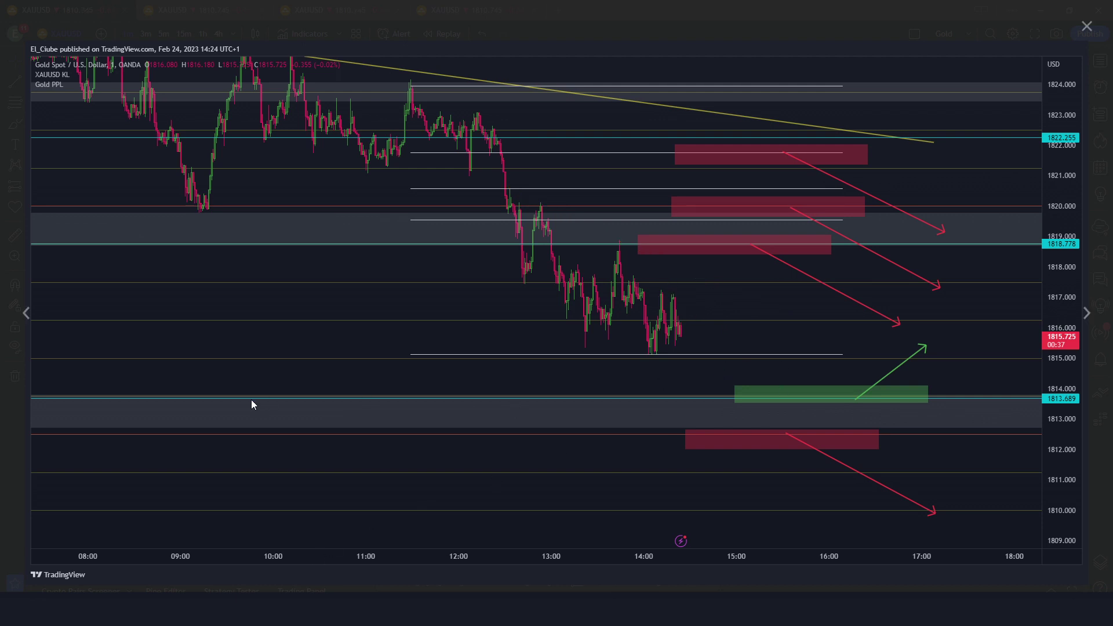
pyautogui.press('Escape')
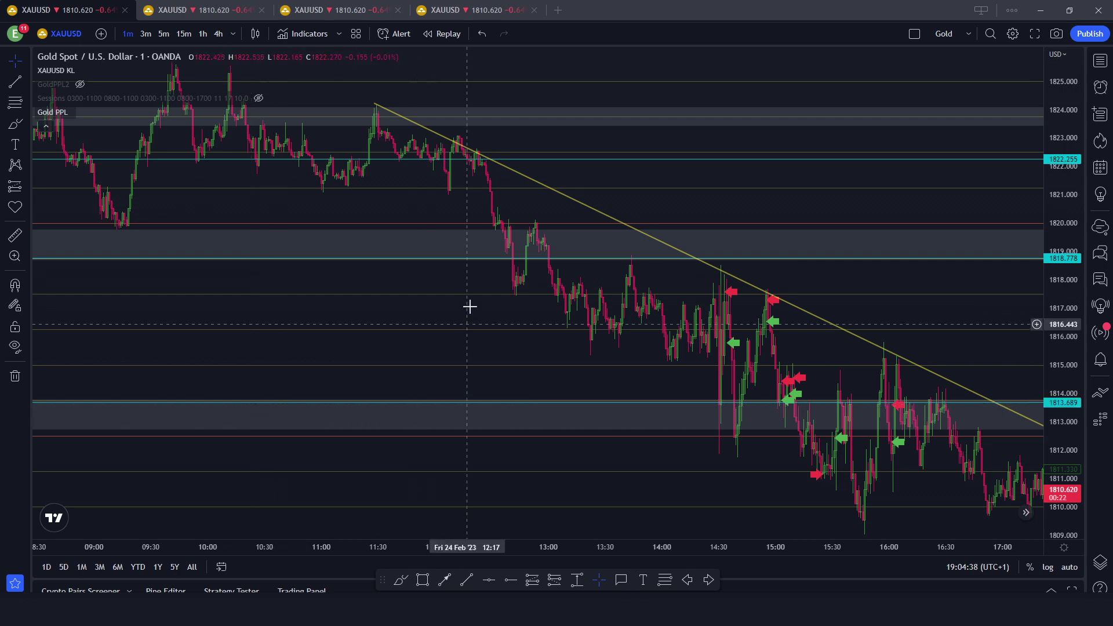
# Step: Point two arrows at the 14:30 candle where it reaches the 1813.689 level
pyautogui.scroll(3, 652, 275)
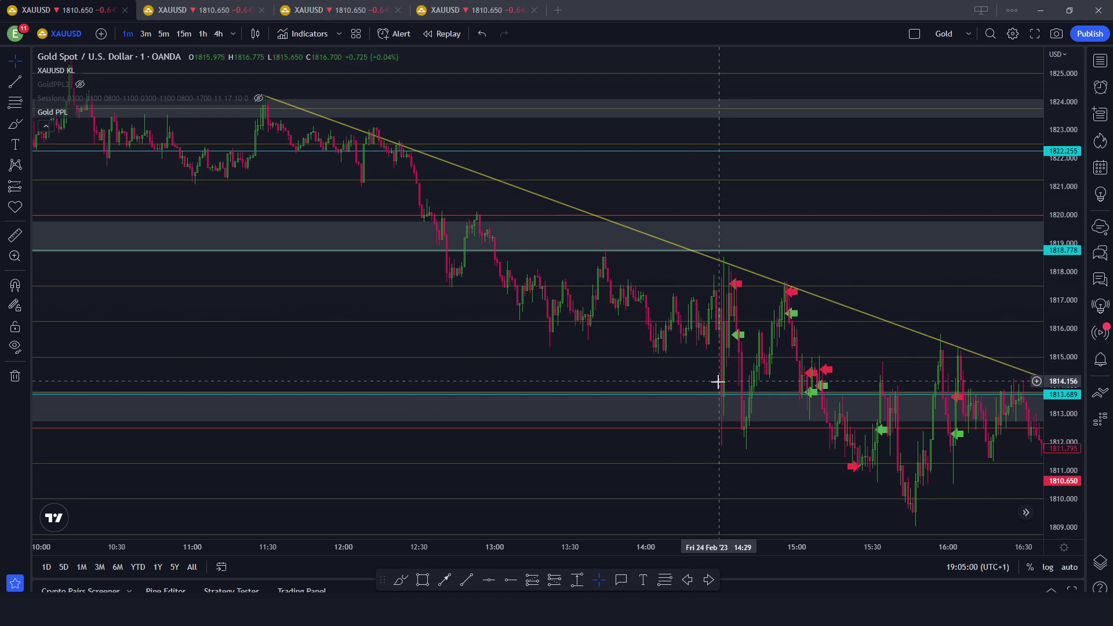
pyautogui.scroll(2, 714, 380)
pyautogui.scroll(1, 714, 380)
pyautogui.moveTo(696, 375); pyautogui.dragTo(534, 325)
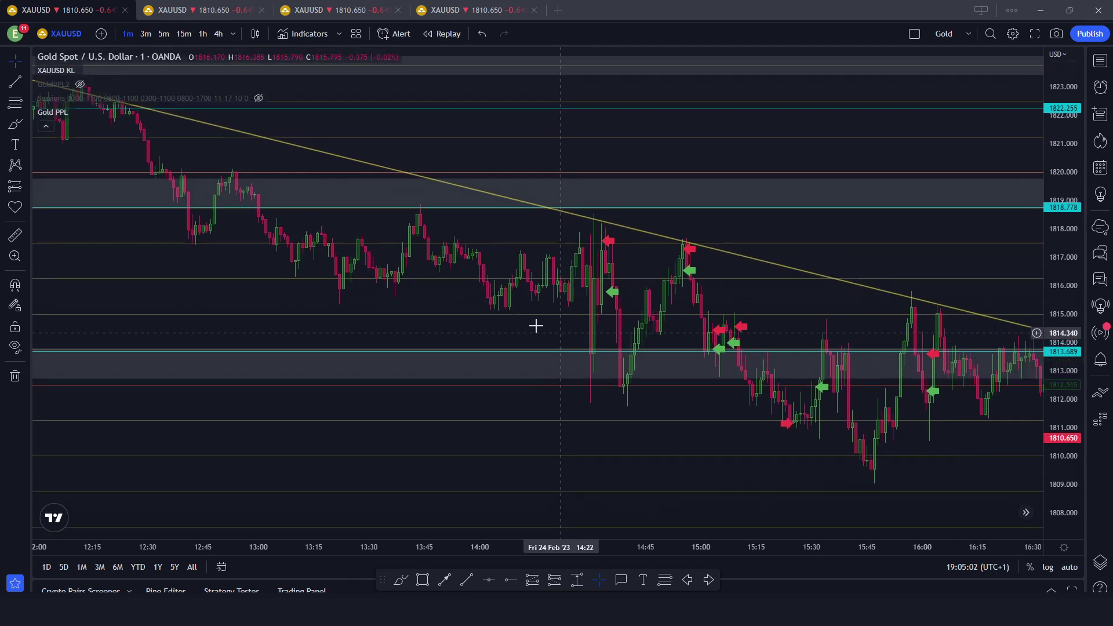
pyautogui.scroll(-2, 618, 342)
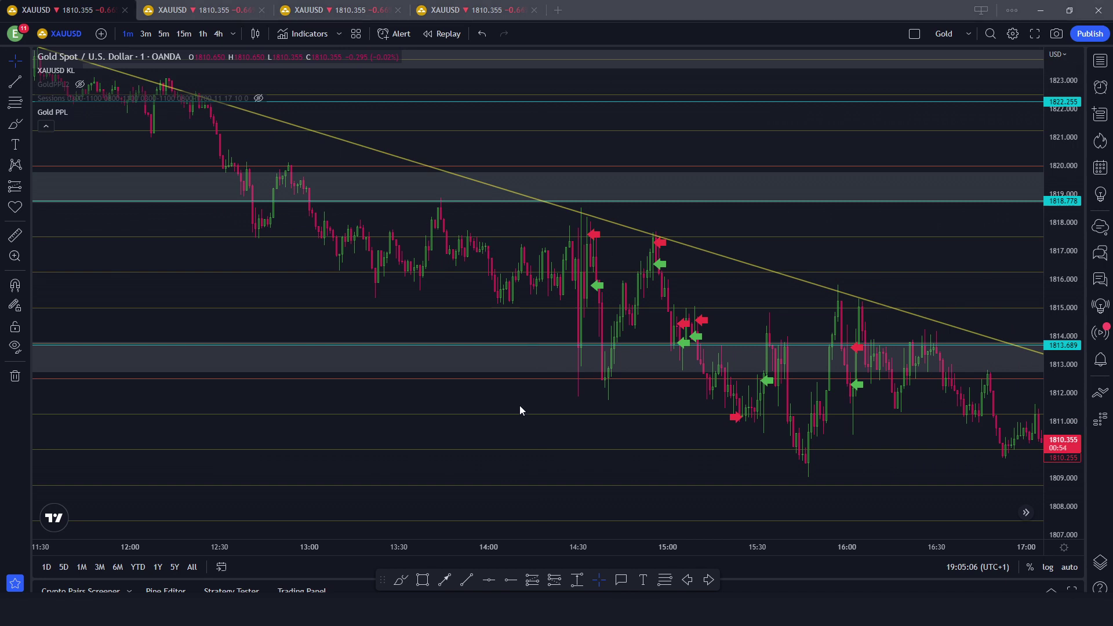
pyautogui.click(573, 353)
pyautogui.click(610, 364)
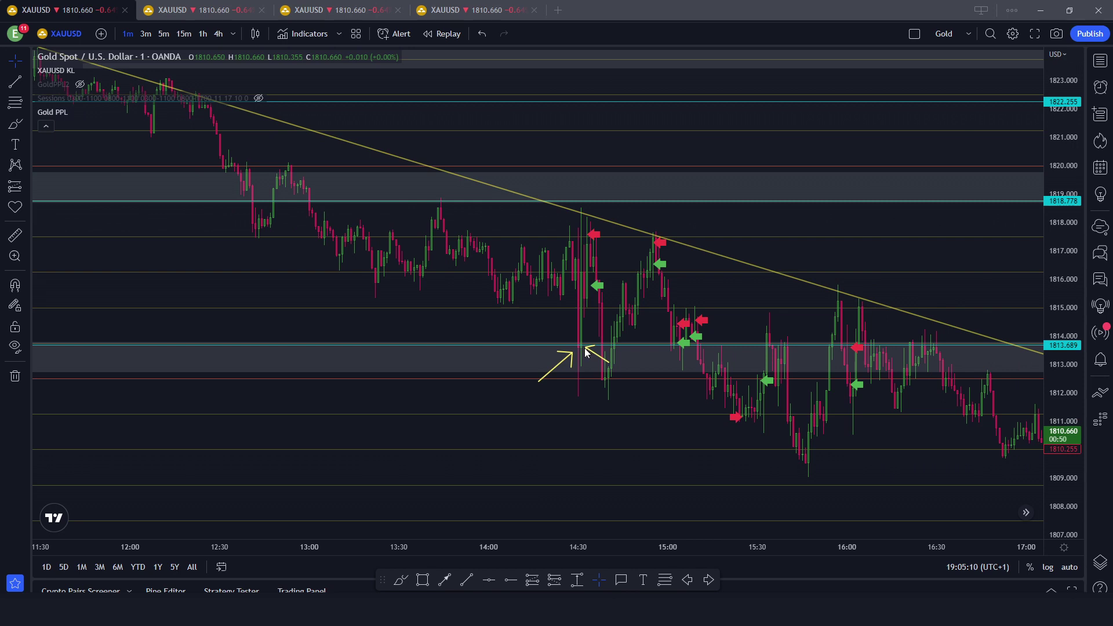
# Step: Add further arrows around the 14:30 candle near 1813.689, and try one above its high at the trendline
pyautogui.click(585, 351)
pyautogui.click(615, 336)
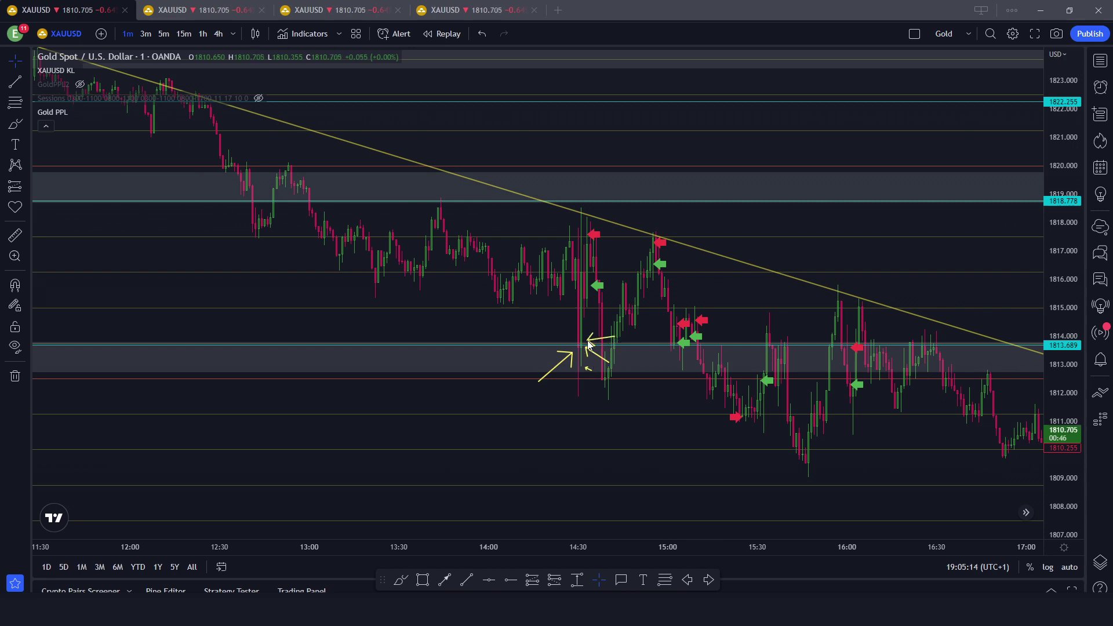
pyautogui.click(581, 346)
pyautogui.moveTo(588, 169); pyautogui.dragTo(593, 201)
pyautogui.hotkey('ctrl', 'z')
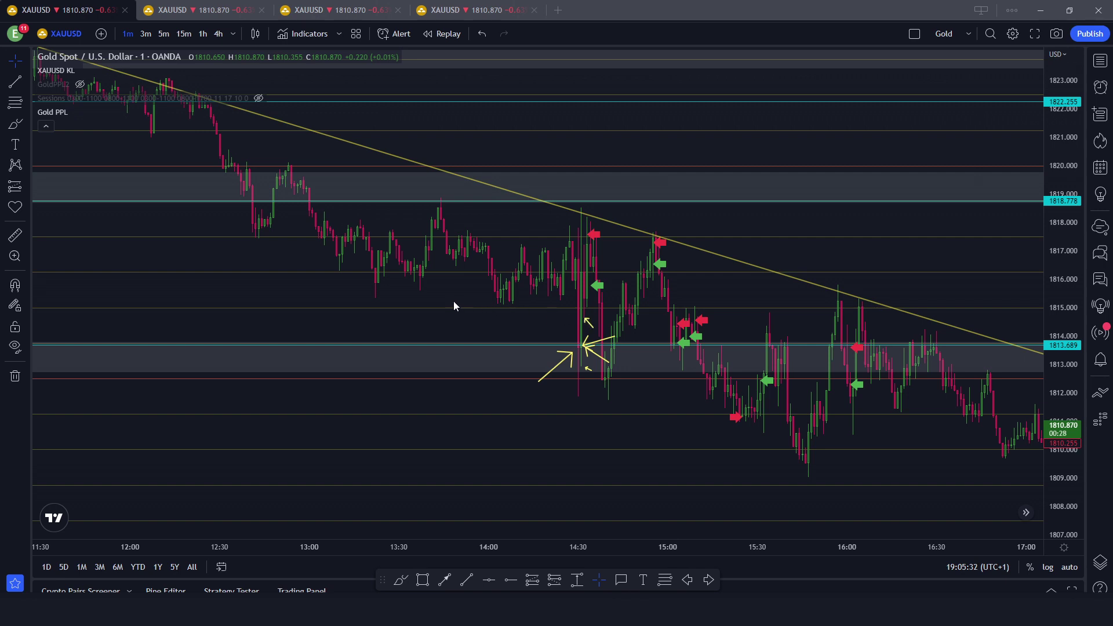
# Step: Mark the 1815 support and the trade exit after 14:30 with arrows, and undo back to the first two arrows
pyautogui.moveTo(451, 301)
pyautogui.mouseDown()
pyautogui.moveTo(649, 301)
pyautogui.moveTo(595, 315)
pyautogui.mouseUp()
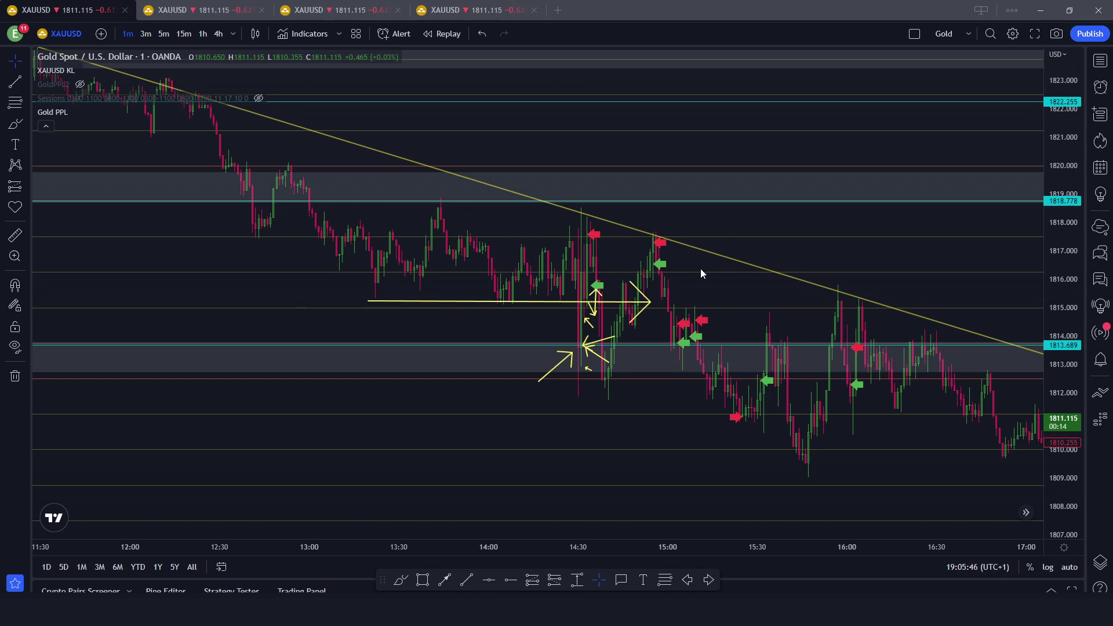
pyautogui.moveTo(593, 287); pyautogui.dragTo(591, 241)
pyautogui.hotkey('ctrl', 'z')
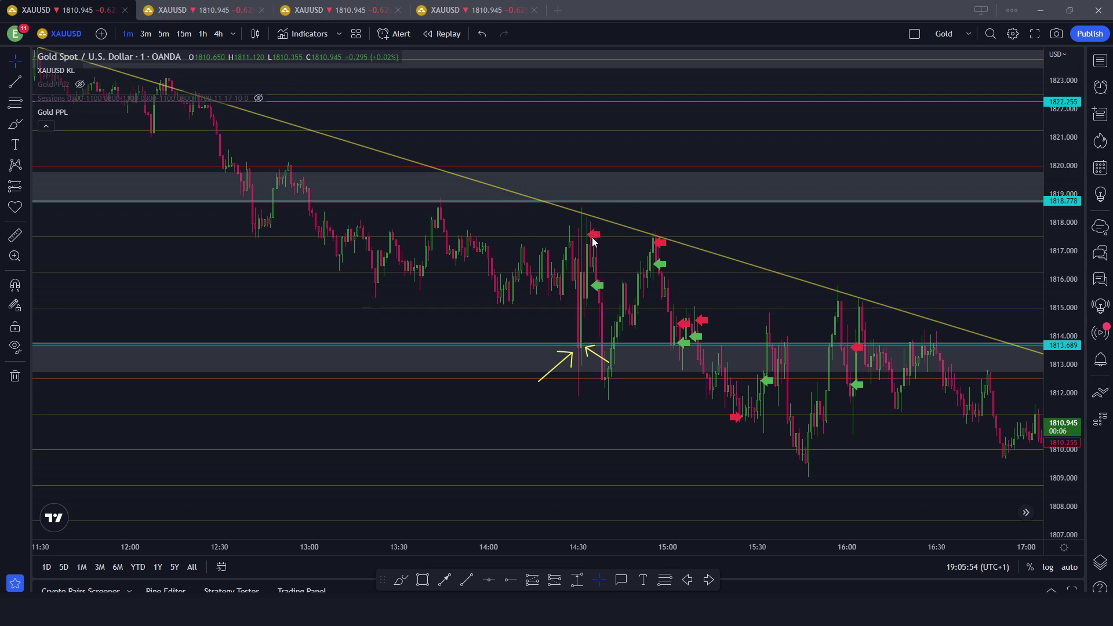
# Step: Point arrows at the descending trendline's contact points just after 12:00 and just after 14:30
pyautogui.moveTo(556, 194)
pyautogui.mouseDown()
pyautogui.moveTo(584, 233)
pyautogui.moveTo(369, 233)
pyautogui.mouseUp()
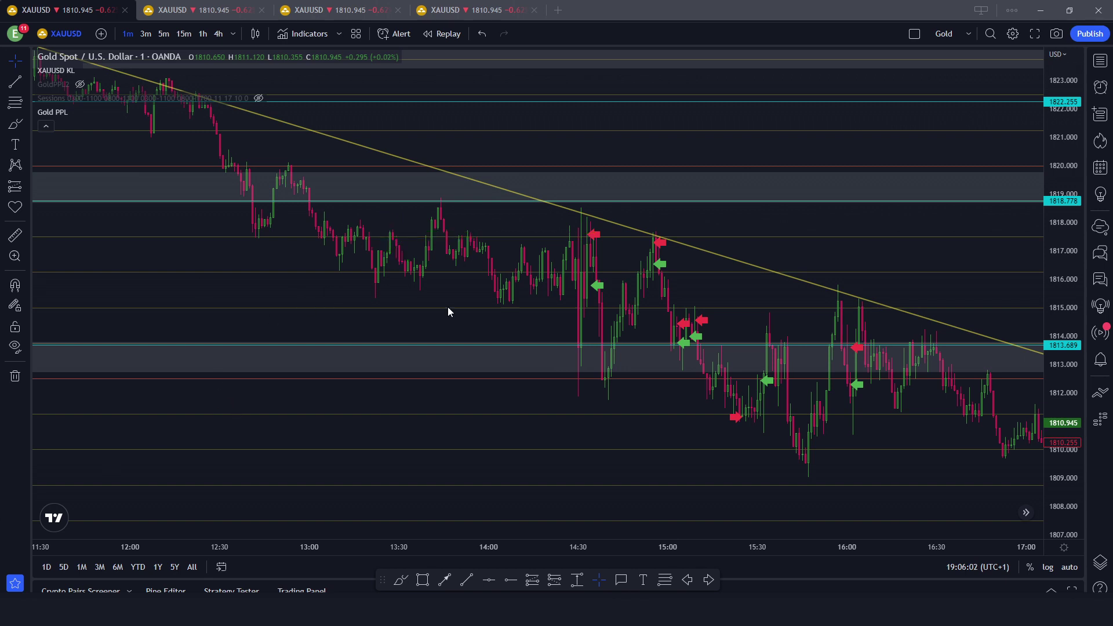
pyautogui.moveTo(595, 173); pyautogui.dragTo(585, 223)
pyautogui.moveTo(294, 97); pyautogui.dragTo(168, 91)
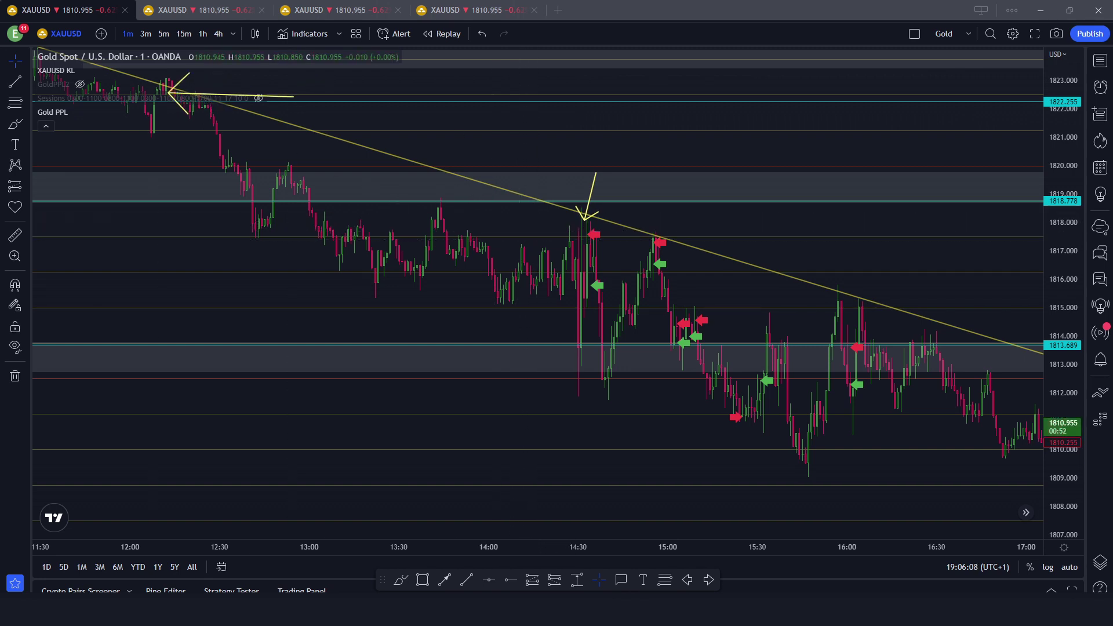
# Step: Examine the full descending trendline from its origin near 11:30 through its touches up to about 16:00
pyautogui.moveTo(475, 243); pyautogui.dragTo(621, 335)
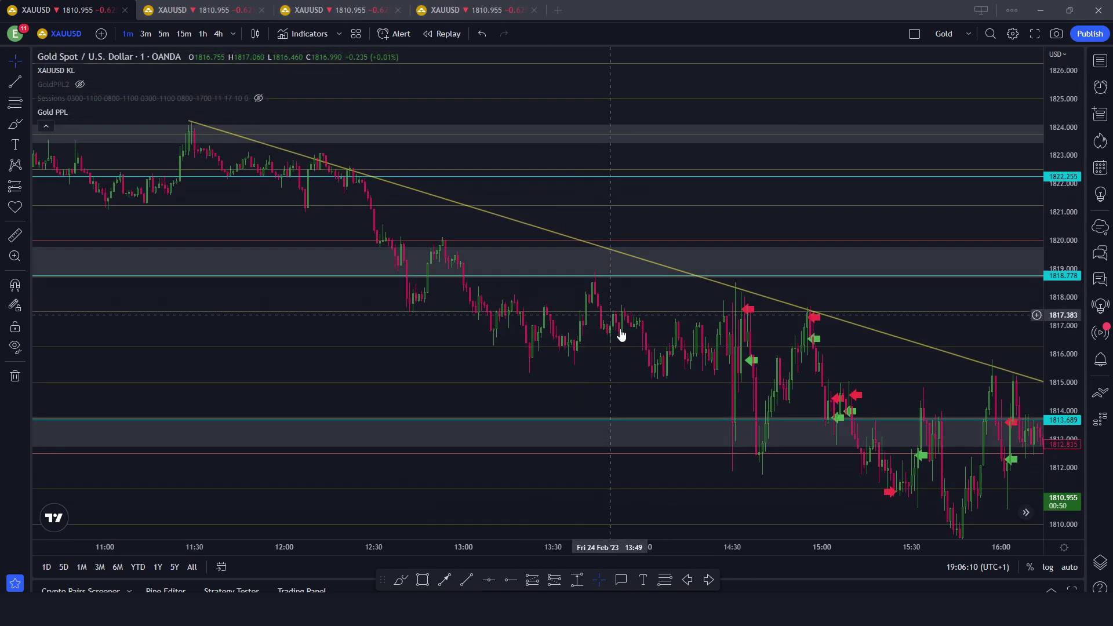
pyautogui.scroll(-3, 621, 335)
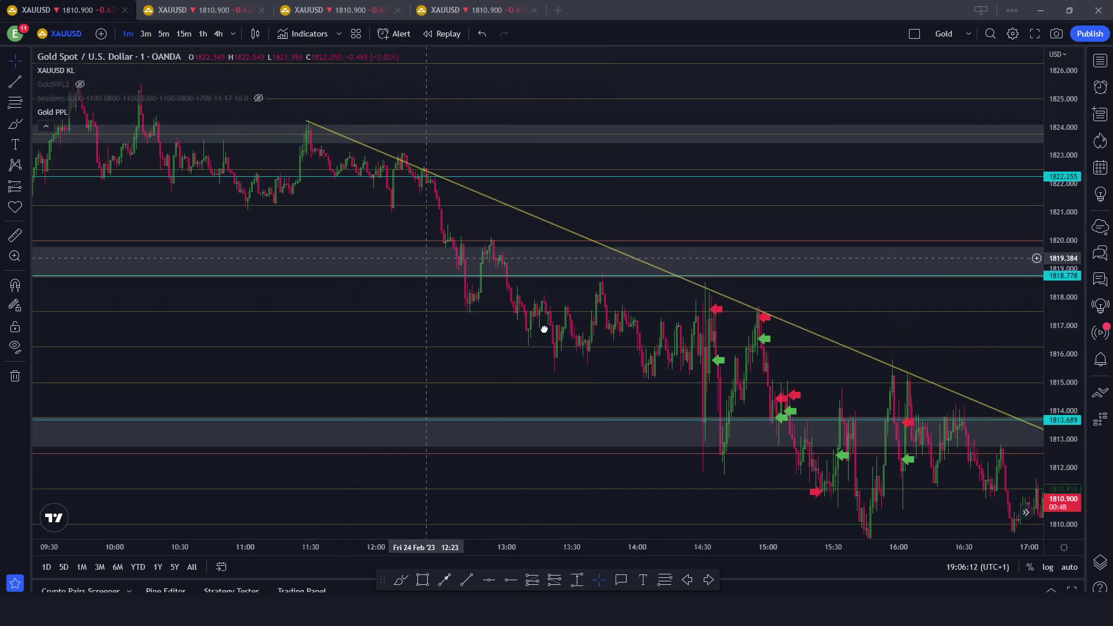
pyautogui.moveTo(543, 329); pyautogui.dragTo(624, 357)
pyautogui.scroll(-3, 623, 360)
pyautogui.scroll(3, 616, 359)
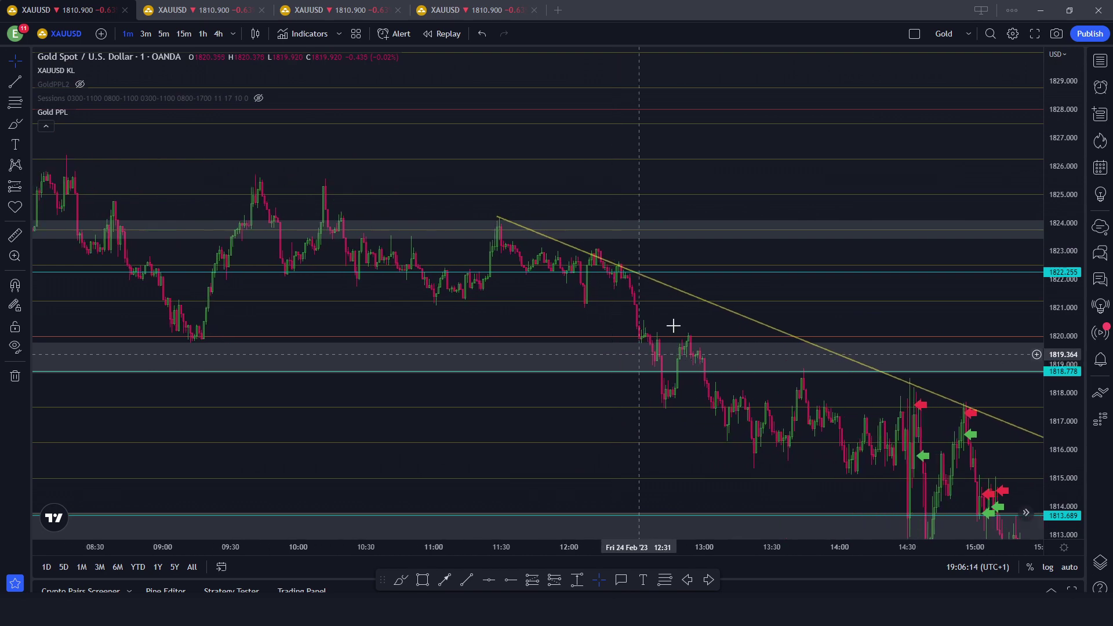
pyautogui.moveTo(656, 302); pyautogui.dragTo(271, 167)
pyautogui.scroll(3, 515, 297)
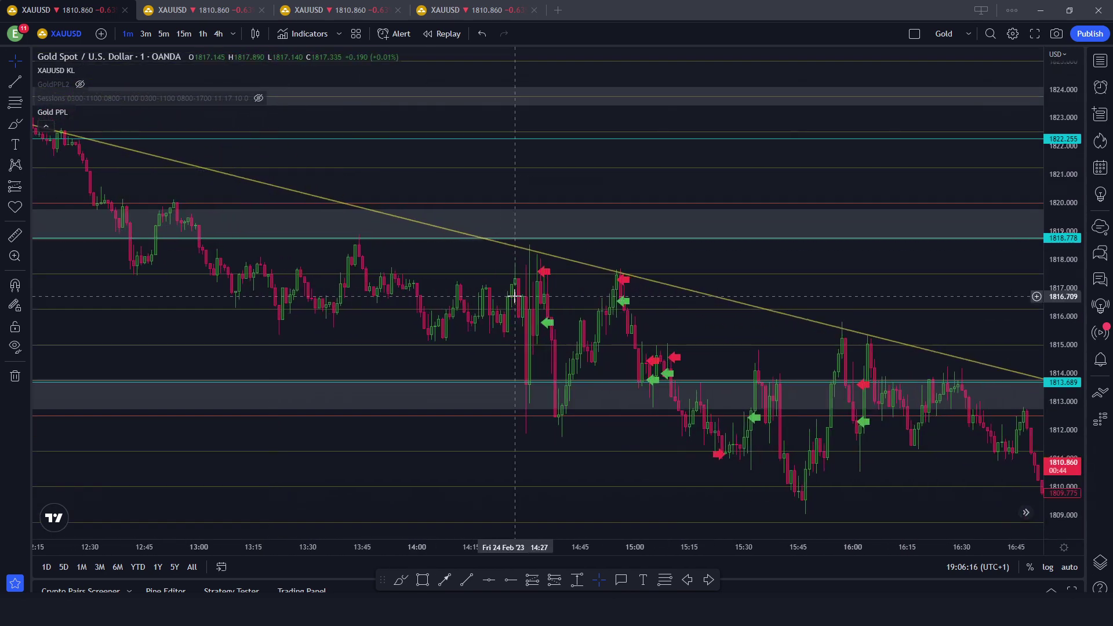
pyautogui.moveTo(626, 251); pyautogui.dragTo(718, 216)
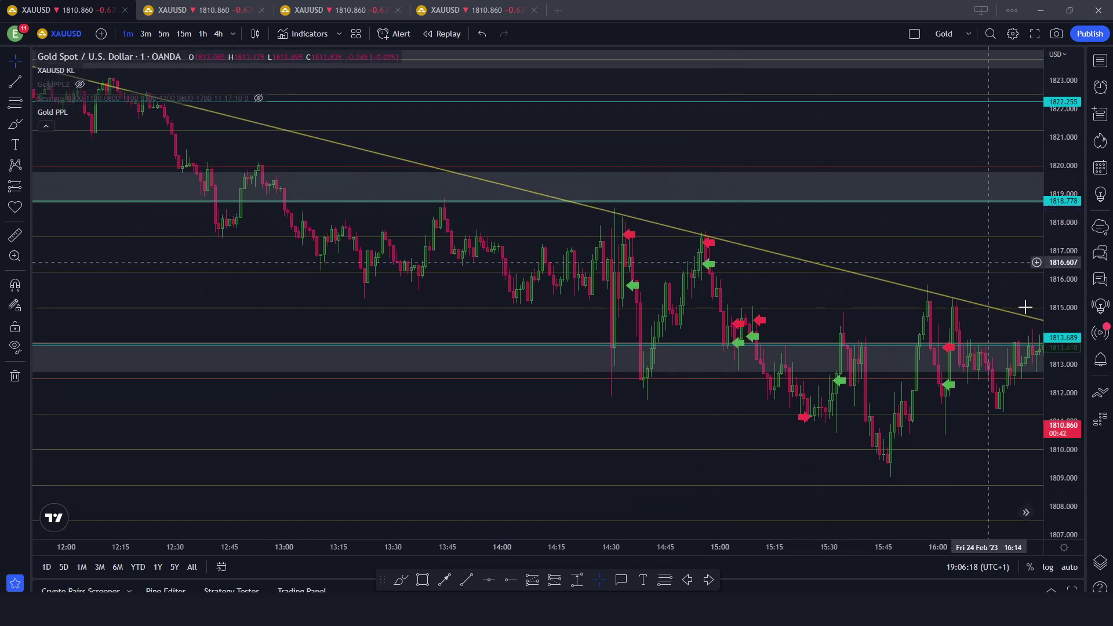
pyautogui.moveTo(1060, 308); pyautogui.dragTo(1049, 236)
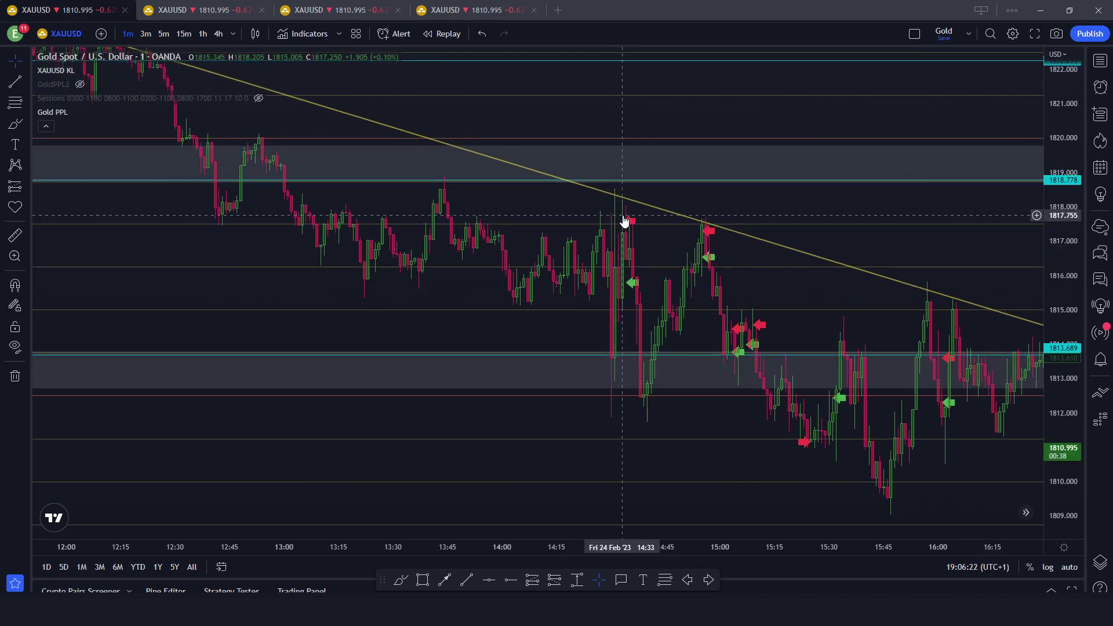
pyautogui.moveTo(637, 241); pyautogui.dragTo(582, 237)
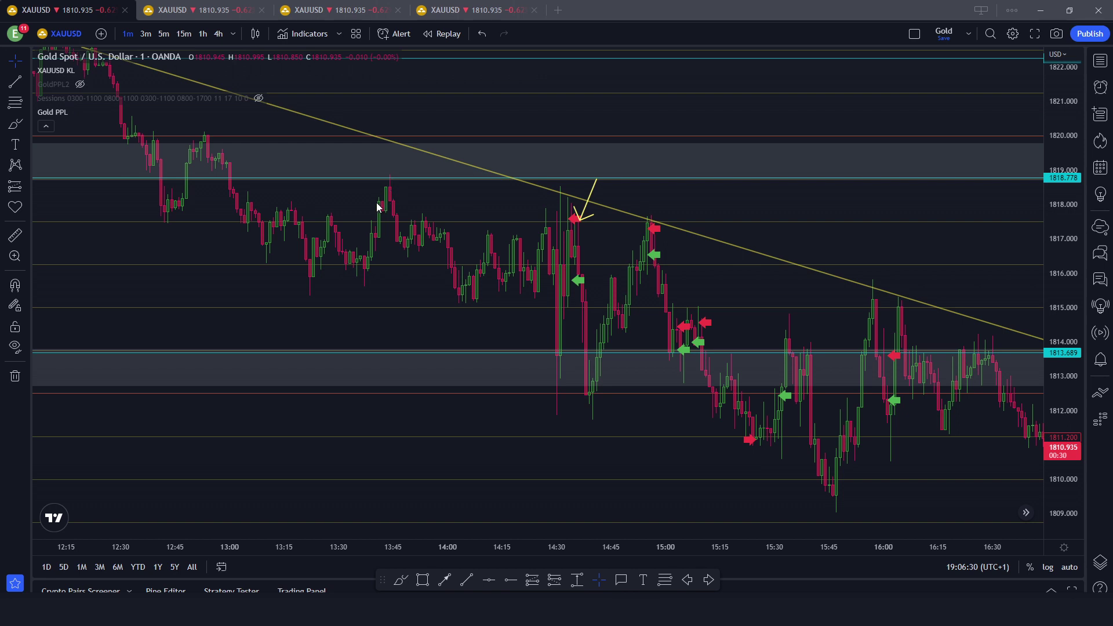
# Step: Try a Fibonacci retracement from the 13:44 high at 1818.875 to the 14:38 low at 1811.901, and undo it
pyautogui.click(15, 103)
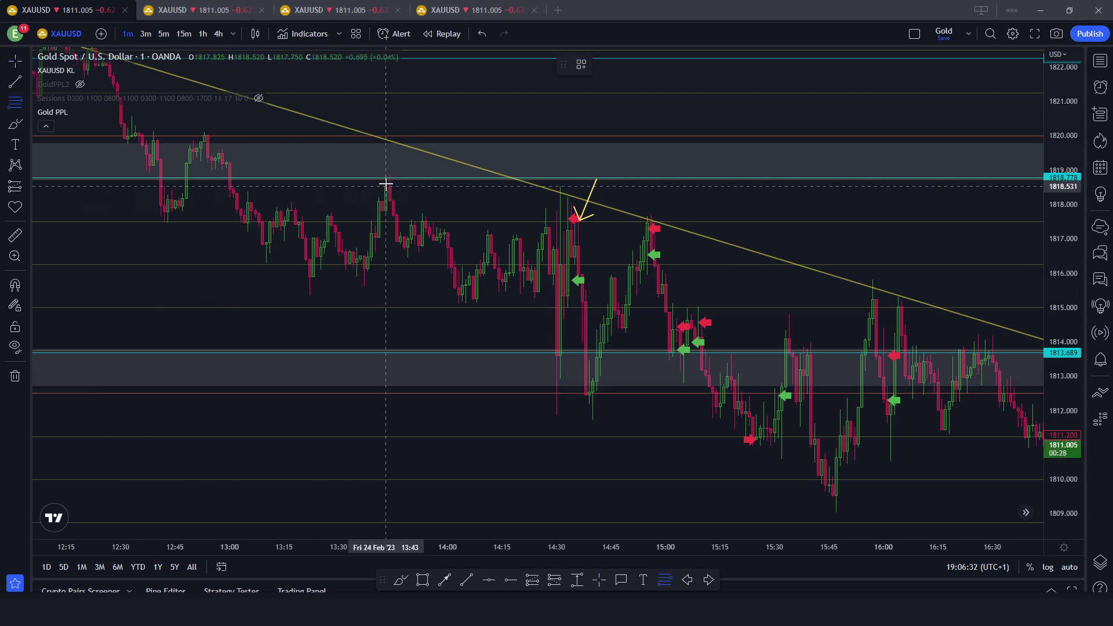
pyautogui.click(389, 174)
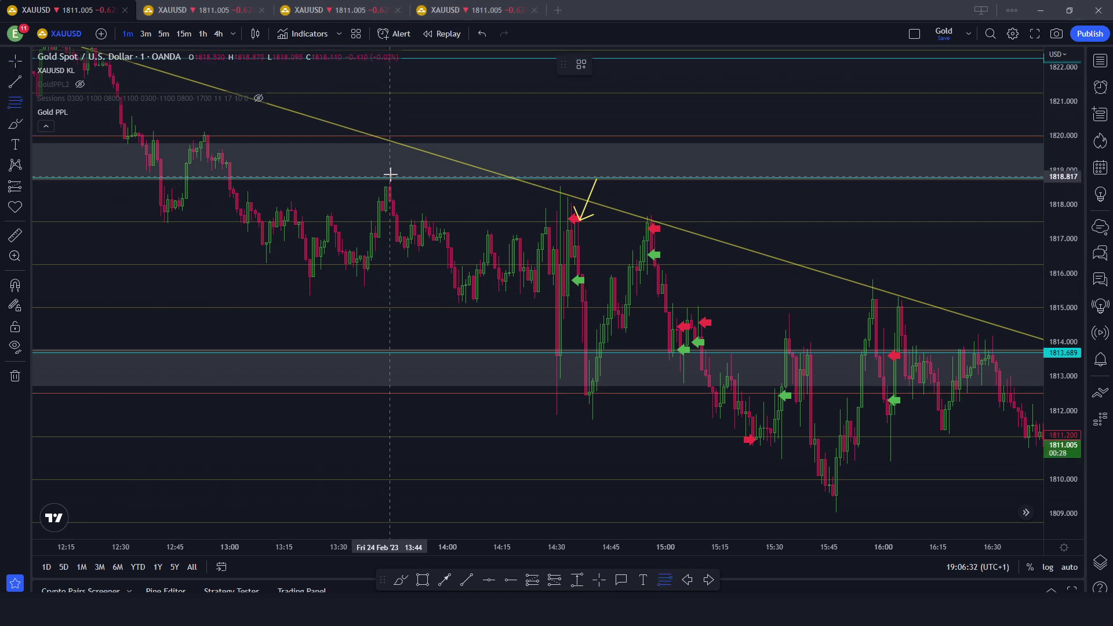
pyautogui.click(586, 414)
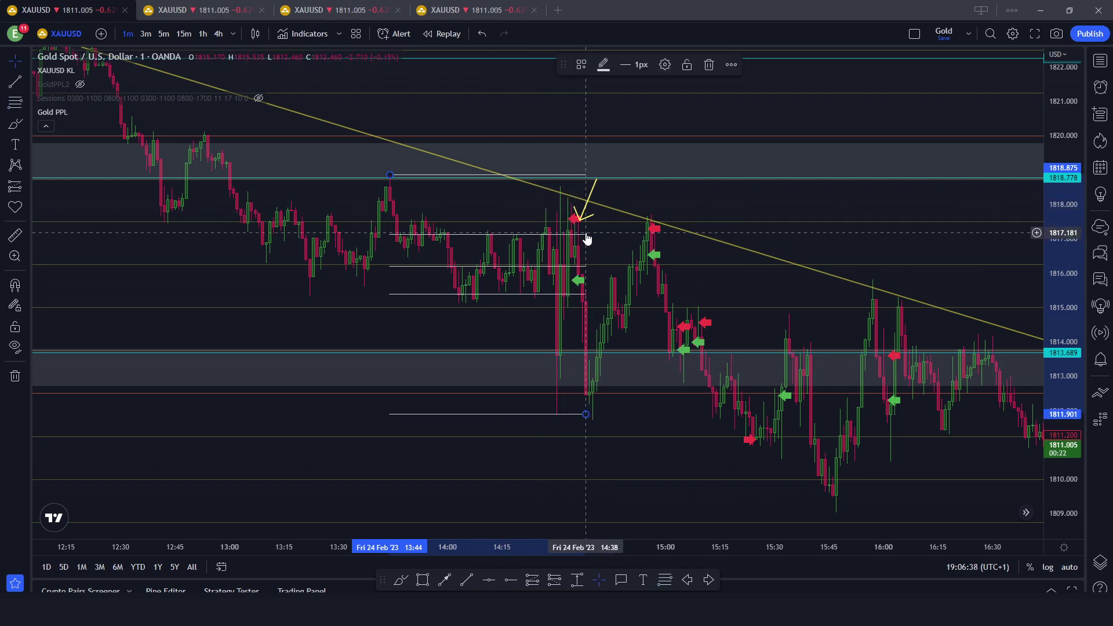
pyautogui.hotkey('ctrl', 'z')
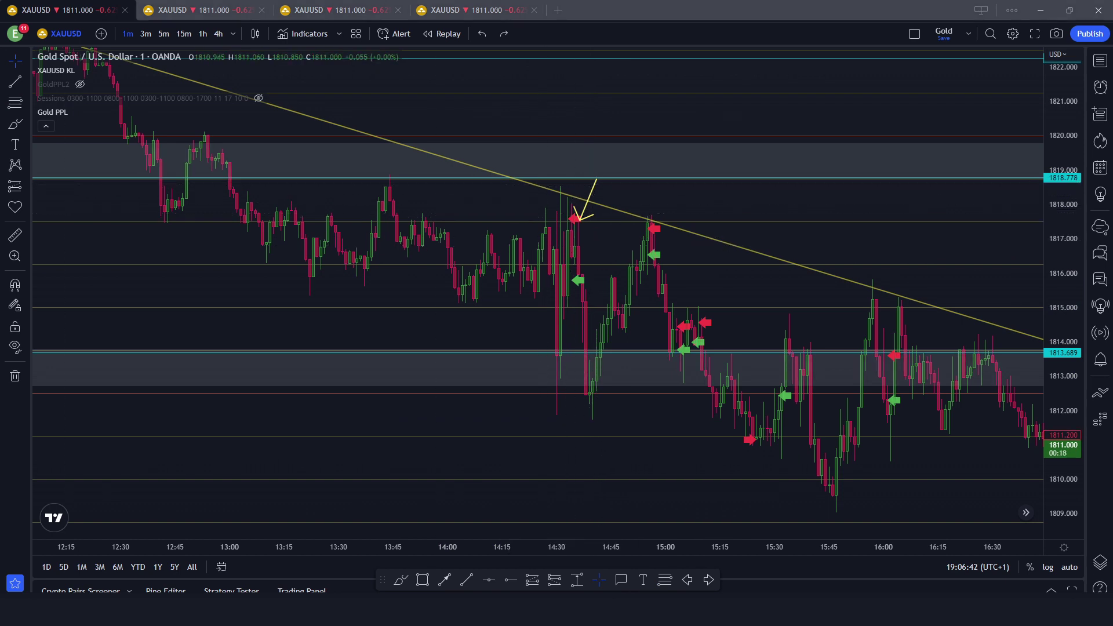
# Step: Sketch arrows around the first short entry and along its drop into the 1813.689 zone, and undo them
pyautogui.moveTo(612, 215); pyautogui.dragTo(580, 253)
pyautogui.moveTo(578, 238); pyautogui.dragTo(597, 251)
pyautogui.moveTo(606, 265)
pyautogui.mouseDown()
pyautogui.moveTo(582, 290)
pyautogui.moveTo(603, 316)
pyautogui.moveTo(584, 381)
pyautogui.mouseUp()
pyautogui.moveTo(648, 366); pyautogui.dragTo(608, 381)
pyautogui.hotkey('ctrl', 'z')
pyautogui.hotkey('ctrl', 'z')
pyautogui.hotkey('ctrl', 'z')
pyautogui.hotkey('ctrl', 'z')
pyautogui.hotkey('ctrl', 'z')
pyautogui.hotkey('ctrl', 'z')
pyautogui.hotkey('ctrl', 'z')
pyautogui.hotkey('ctrl', 'z')
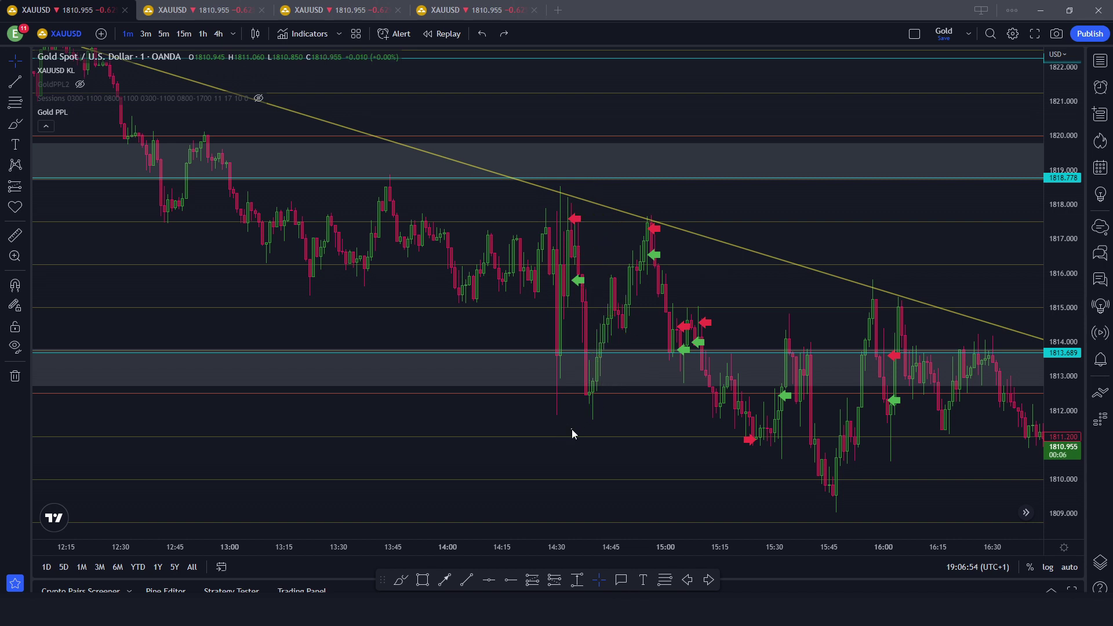
# Step: Point arrows at the low around 14:40 near 1812.5 and at the low of the 14:30 candle
pyautogui.moveTo(572, 429); pyautogui.dragTo(584, 403)
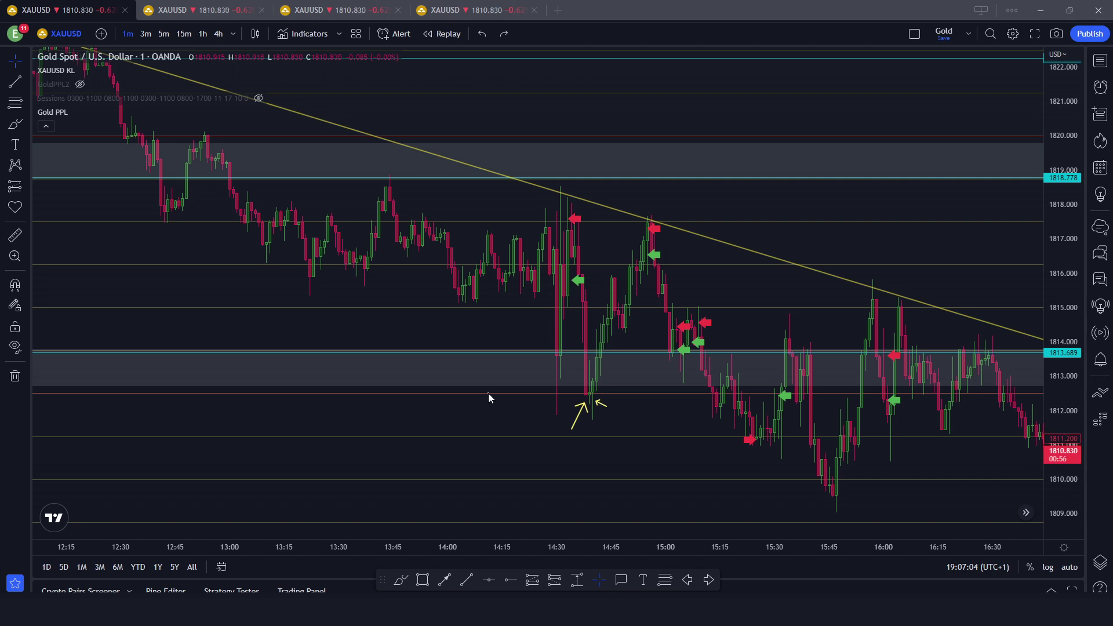
pyautogui.moveTo(489, 393); pyautogui.dragTo(575, 506)
pyautogui.press('Delete')
pyautogui.moveTo(626, 393); pyautogui.dragTo(596, 386)
pyautogui.moveTo(597, 386)
pyautogui.mouseDown()
pyautogui.moveTo(596, 400)
pyautogui.moveTo(595, 384)
pyautogui.mouseUp()
pyautogui.hotkey('ctrl', 'z')
pyautogui.moveTo(526, 440); pyautogui.dragTo(550, 435)
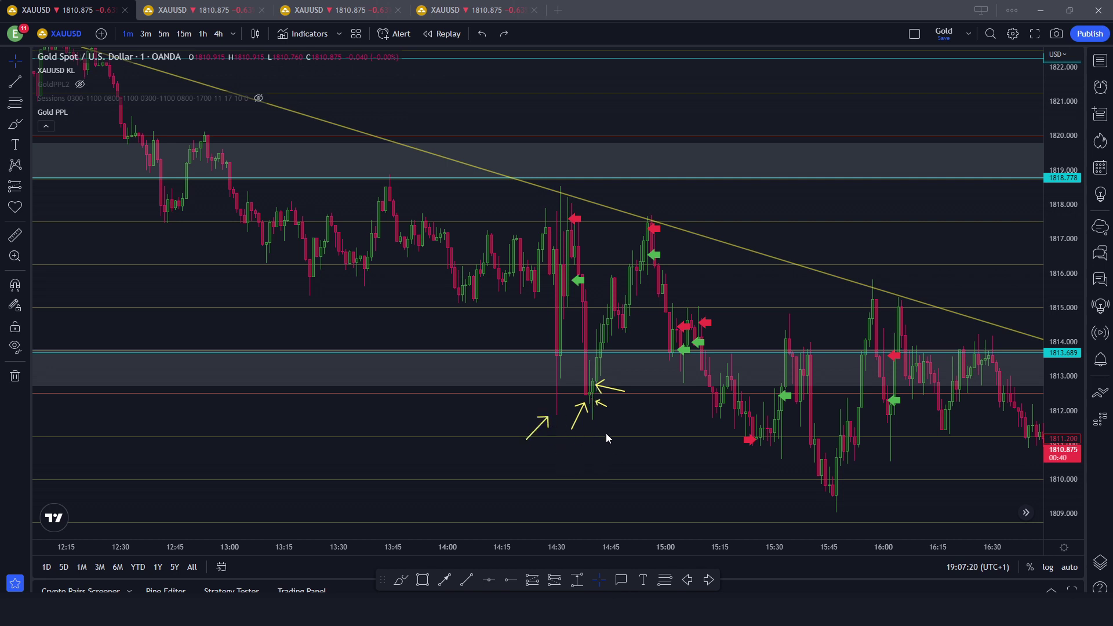
pyautogui.moveTo(613, 393); pyautogui.dragTo(593, 398)
pyautogui.hotkey('ctrl', 'z')
# Step: Sketch the rebound from the low around 14:40 up to the trendline with arrows, and clear all the arrows
pyautogui.moveTo(597, 378)
pyautogui.mouseDown()
pyautogui.moveTo(616, 285)
pyautogui.moveTo(628, 330)
pyautogui.moveTo(628, 254)
pyautogui.moveTo(640, 276)
pyautogui.mouseUp()
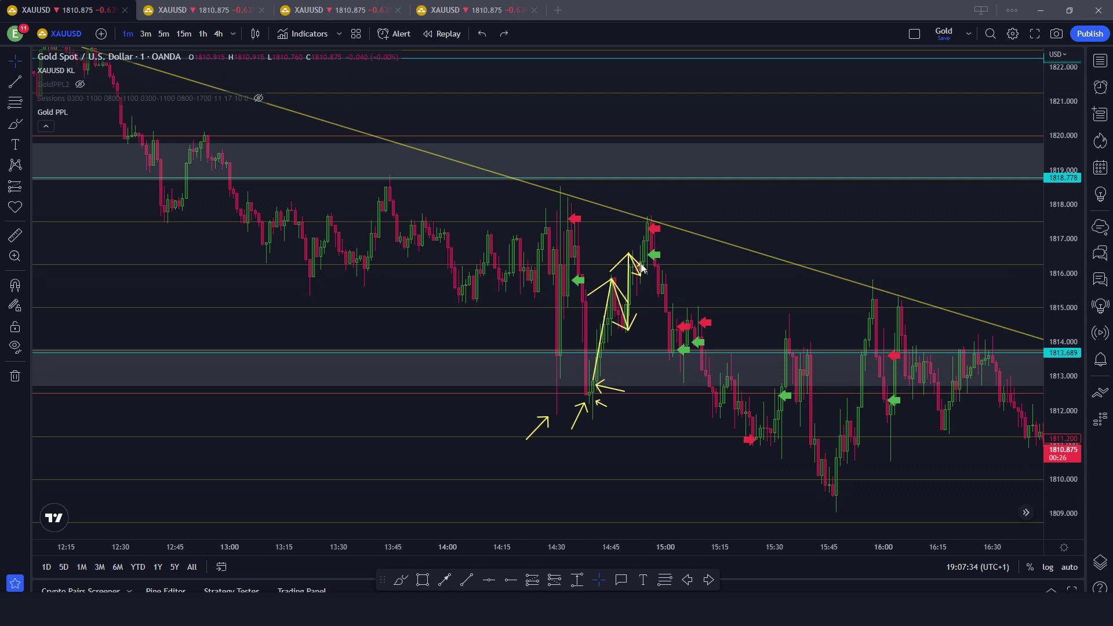
pyautogui.hotkey('ctrl', 'z')
pyautogui.hotkey('ctrl', 'z')
pyautogui.moveTo(641, 262)
pyautogui.mouseDown()
pyautogui.moveTo(640, 191)
pyautogui.moveTo(657, 201)
pyautogui.mouseUp()
pyautogui.hotkey('ctrl', 'z')
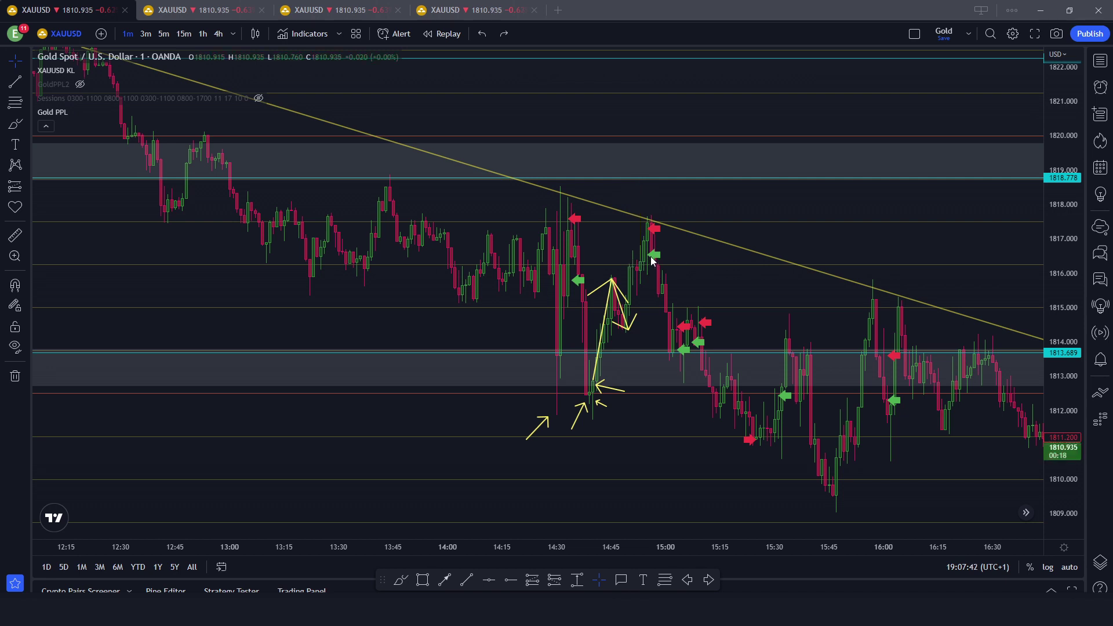
pyautogui.moveTo(649, 258); pyautogui.dragTo(660, 214)
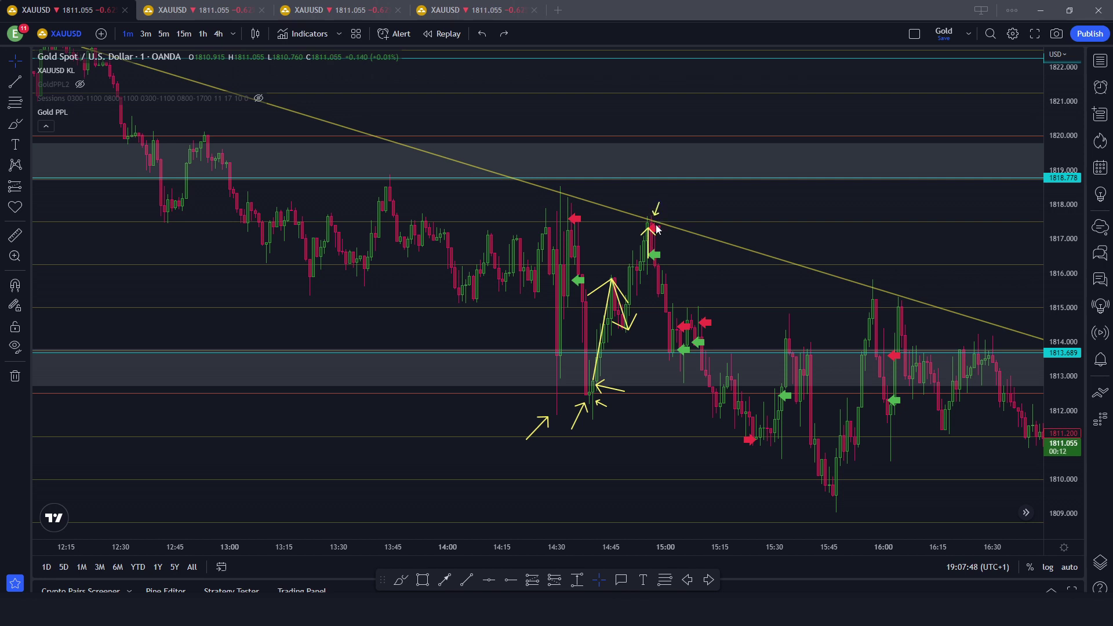
pyautogui.hotkey('ctrl', 'z')
pyautogui.hotkey('ctrl', 'z')
pyautogui.hotkey('ctrl', 'z')
pyautogui.hotkey('ctrl', 'z')
pyautogui.hotkey('ctrl', 'z')
pyautogui.hotkey('ctrl', 'z')
pyautogui.hotkey('ctrl', 'z')
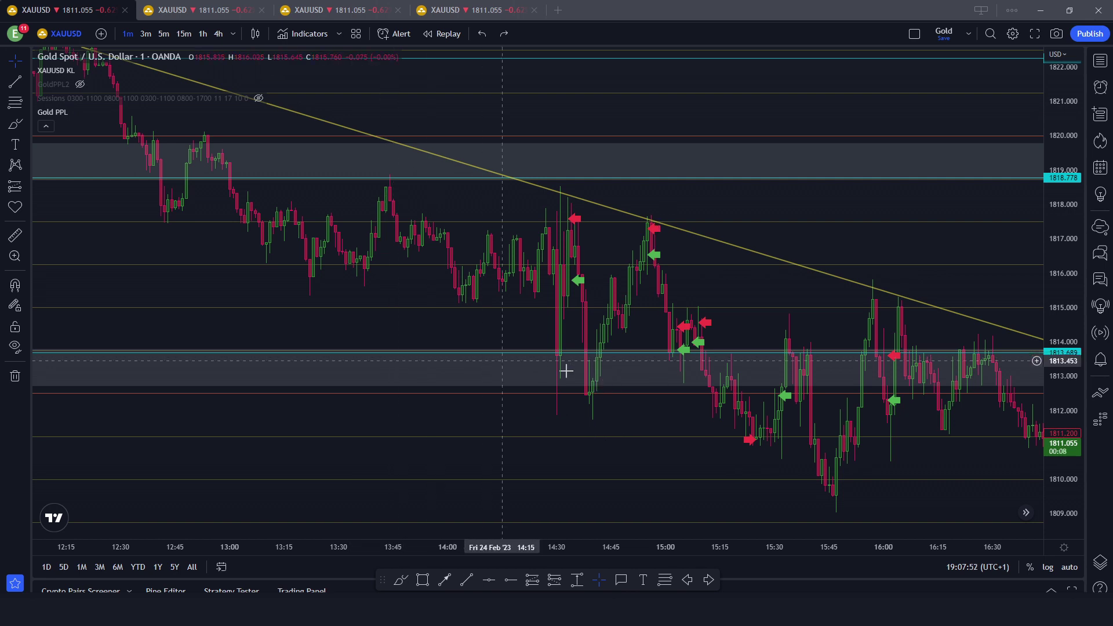
# Step: Measure the rebound from 1812.963 at 14:43 to 1817.603 at 14:53, and dismiss the measurement
pyautogui.keyDown('shift'); pyautogui.click(603, 376); pyautogui.keyUp('shift')
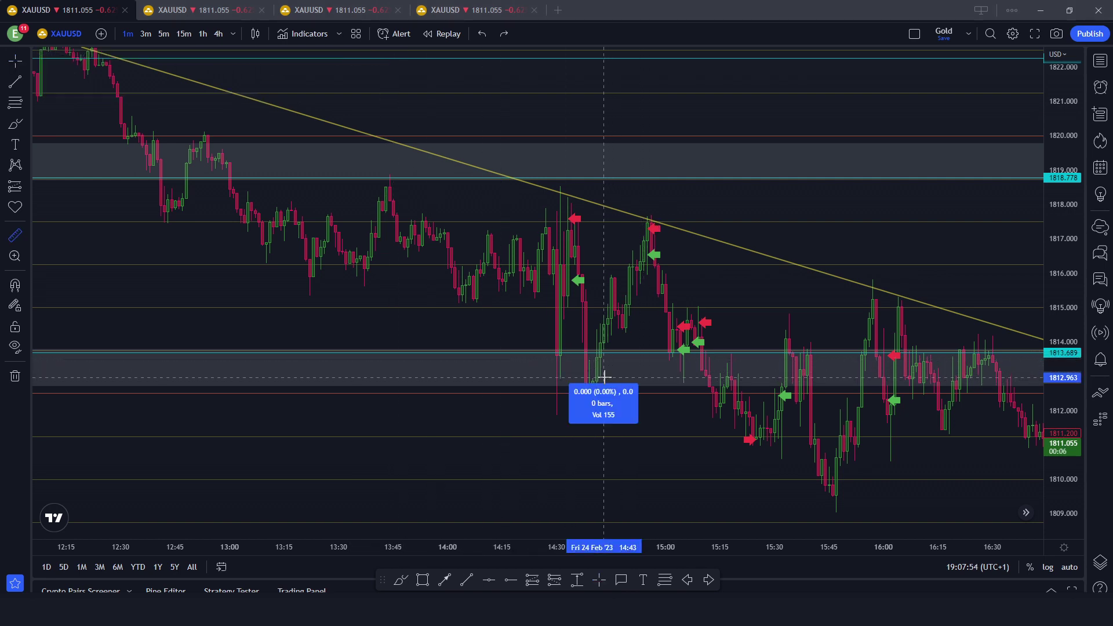
pyautogui.click(640, 219)
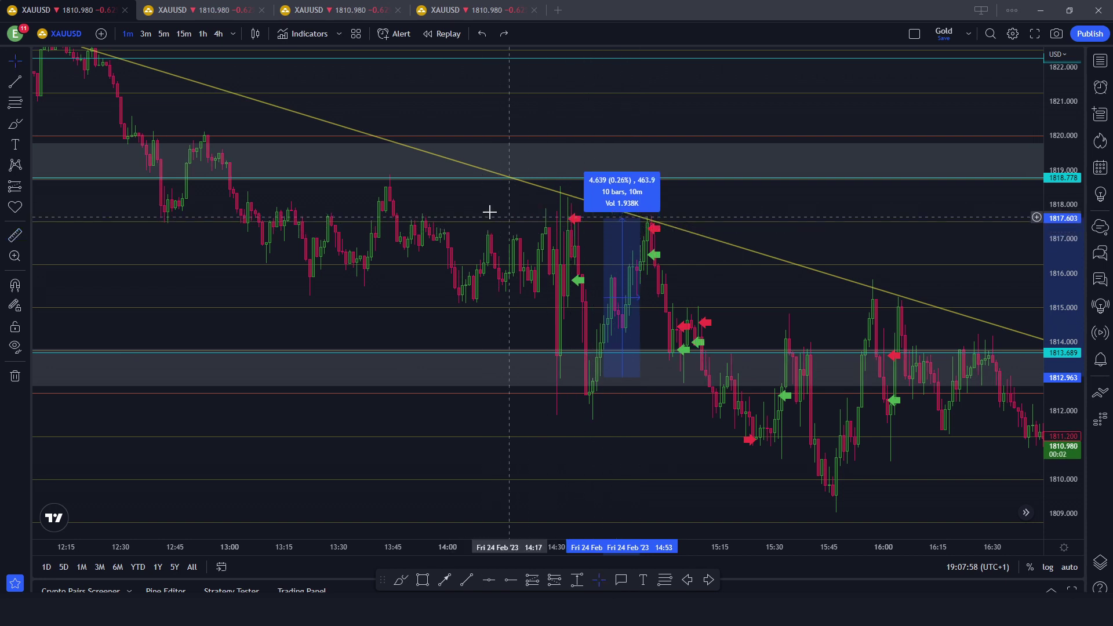
pyautogui.click(574, 214)
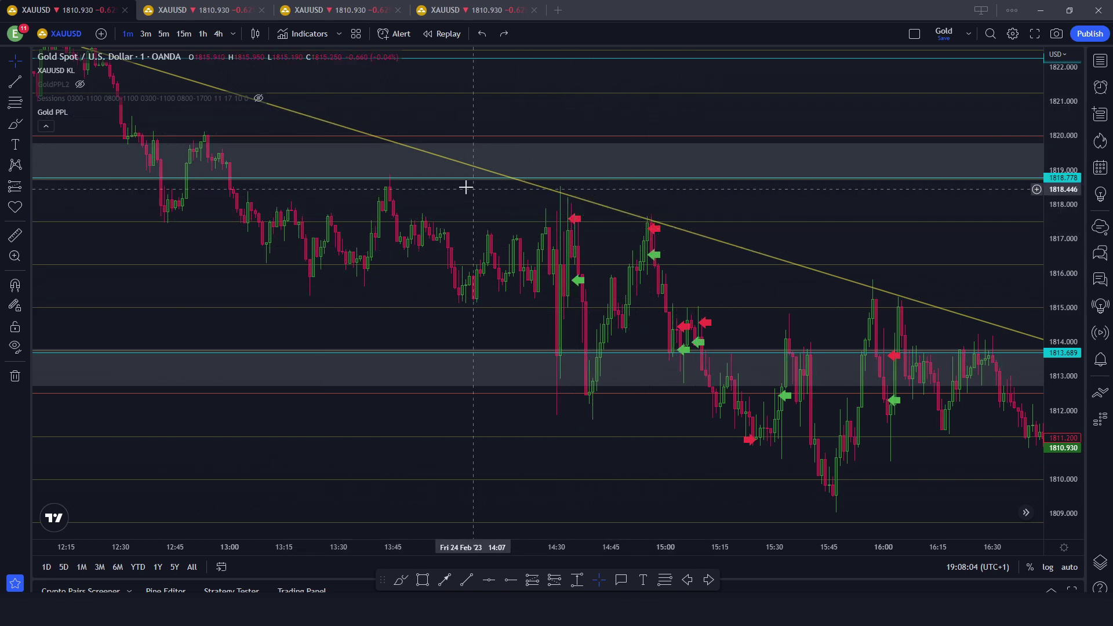
# Step: Box the two short entries beneath the trendline just after 14:30 and before 15:00, and join them with a thin box near 1817.6
pyautogui.moveTo(464, 186); pyautogui.dragTo(646, 273)
pyautogui.scroll(-2, 429, 186)
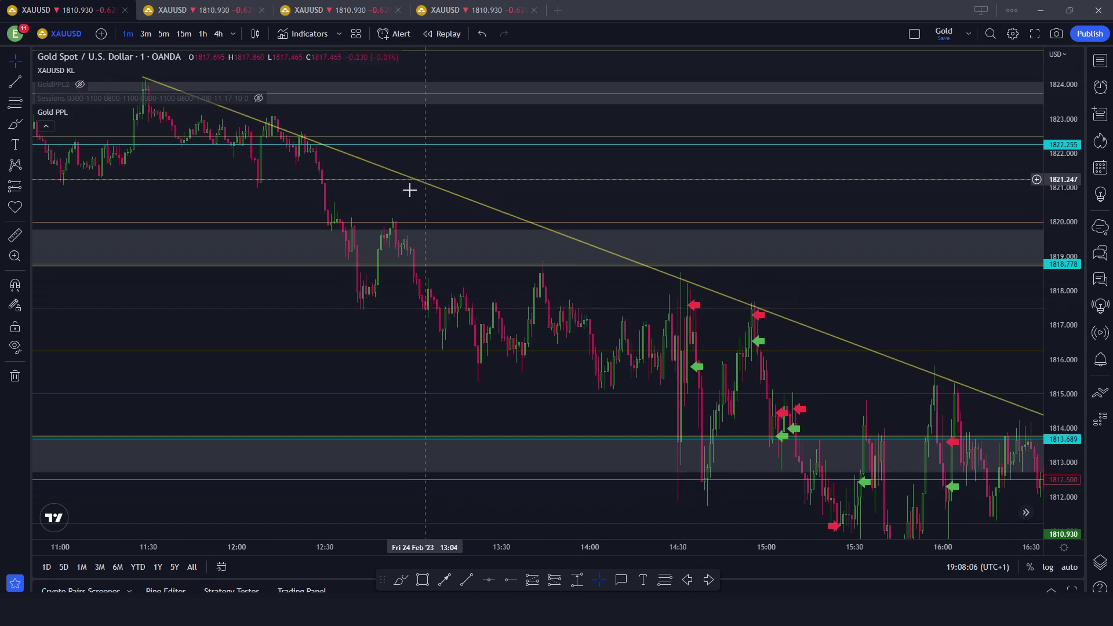
pyautogui.moveTo(388, 181); pyautogui.dragTo(343, 154)
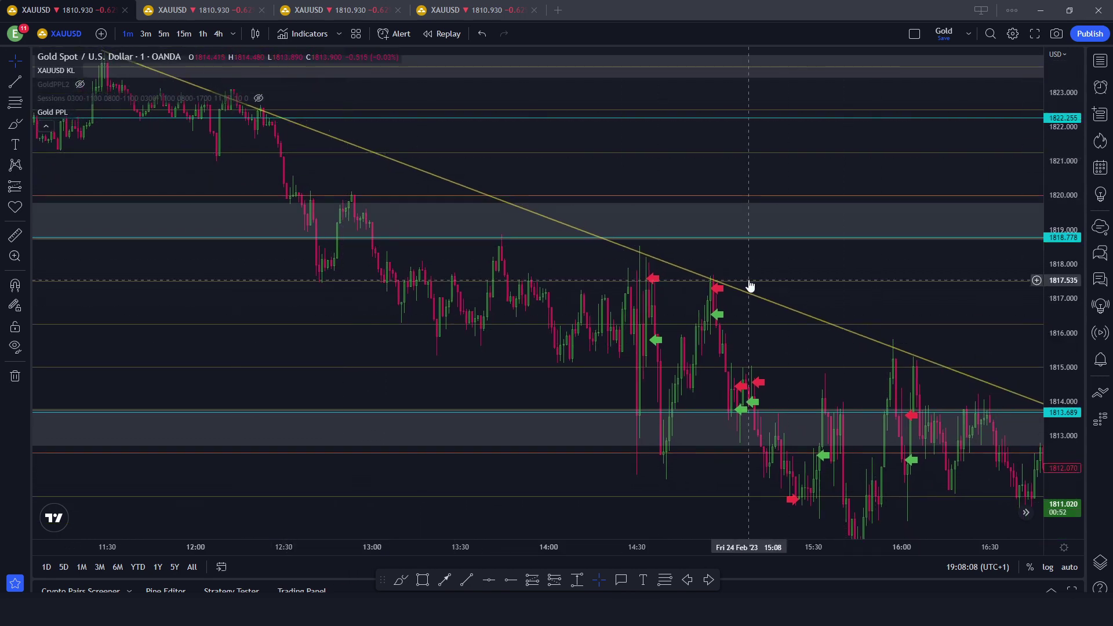
pyautogui.scroll(1, 638, 249)
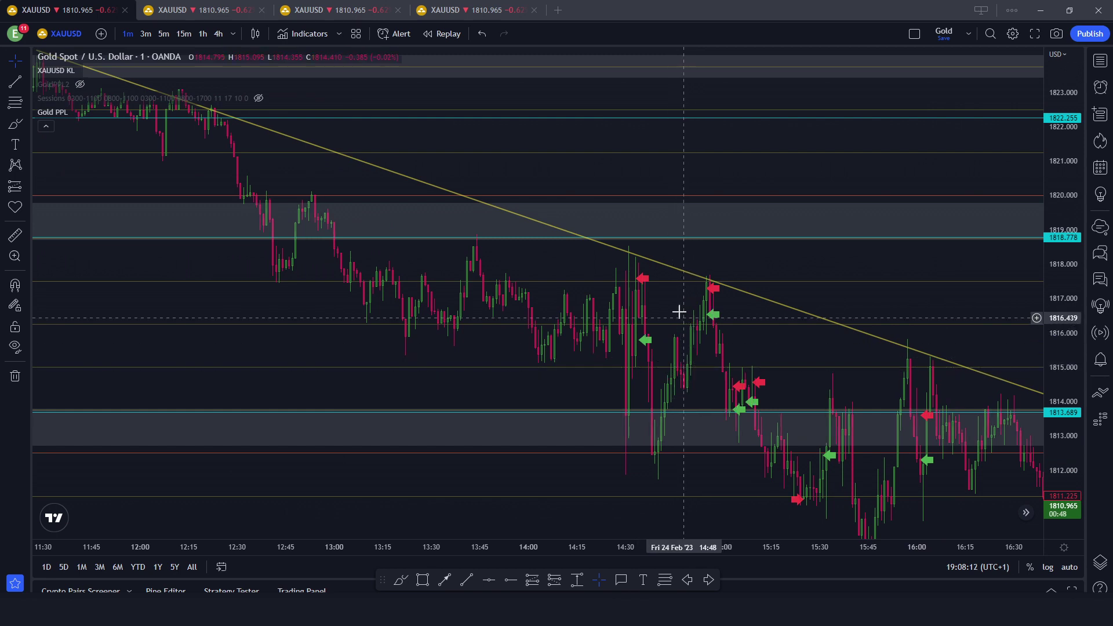
pyautogui.moveTo(679, 312); pyautogui.dragTo(669, 289)
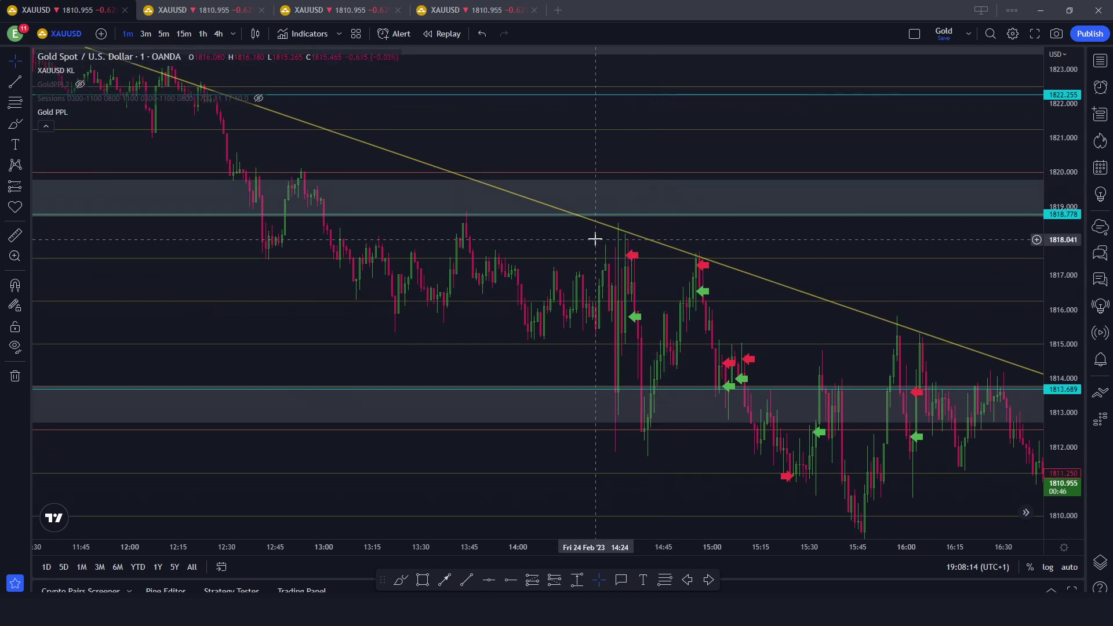
pyautogui.keyDown('shift'); pyautogui.click(596, 239); pyautogui.keyUp('shift')
pyautogui.click(646, 313)
pyautogui.click(655, 284)
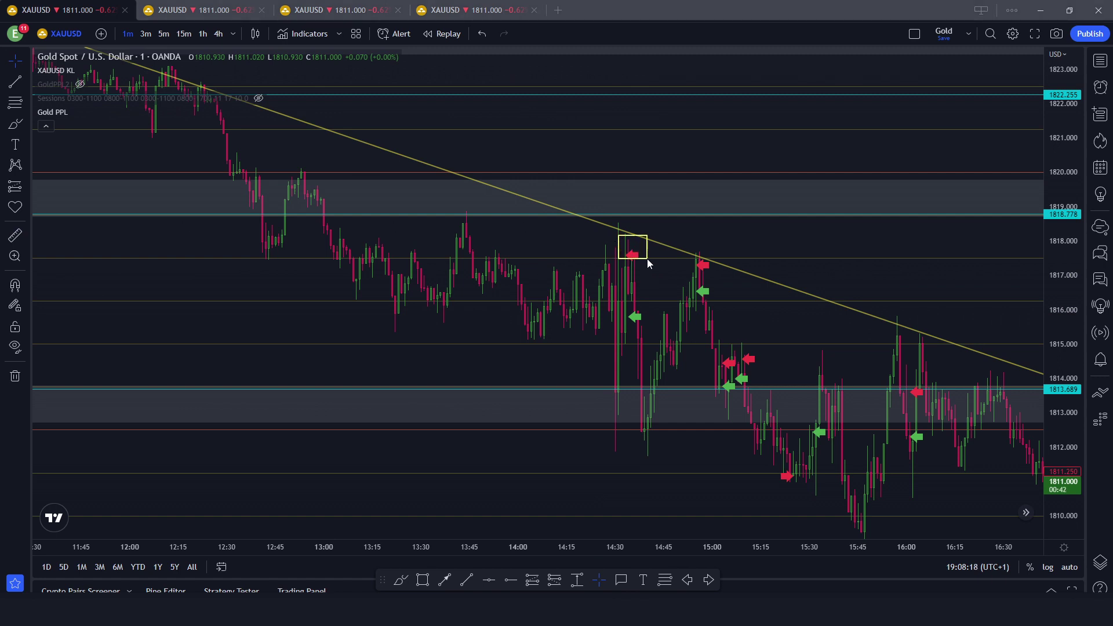
pyautogui.moveTo(686, 241); pyautogui.dragTo(747, 267)
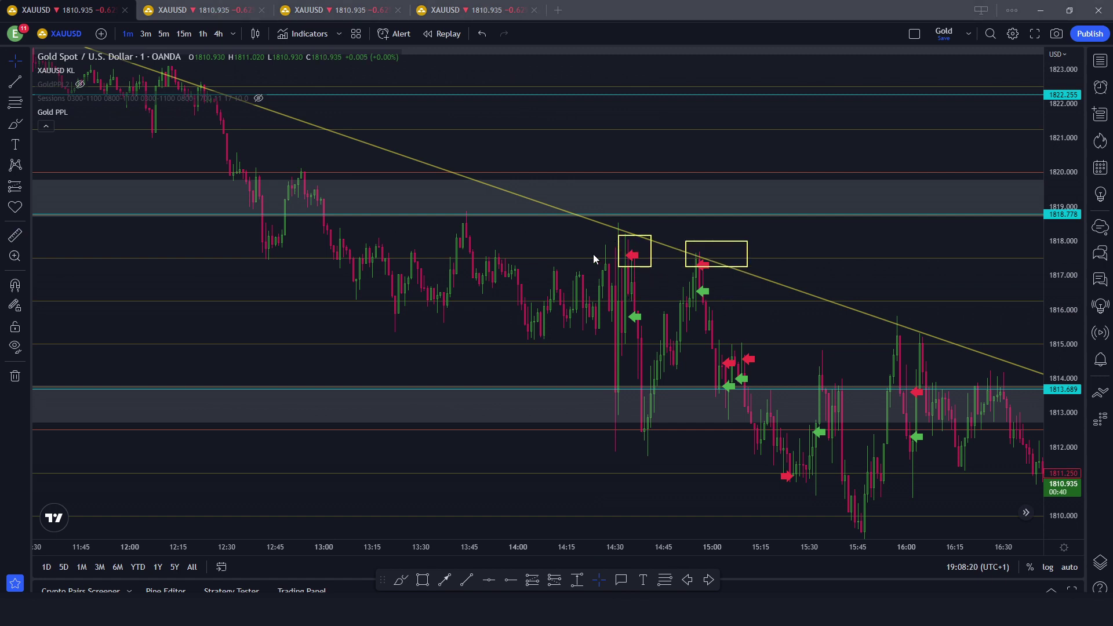
pyautogui.moveTo(587, 251); pyautogui.dragTo(819, 256)
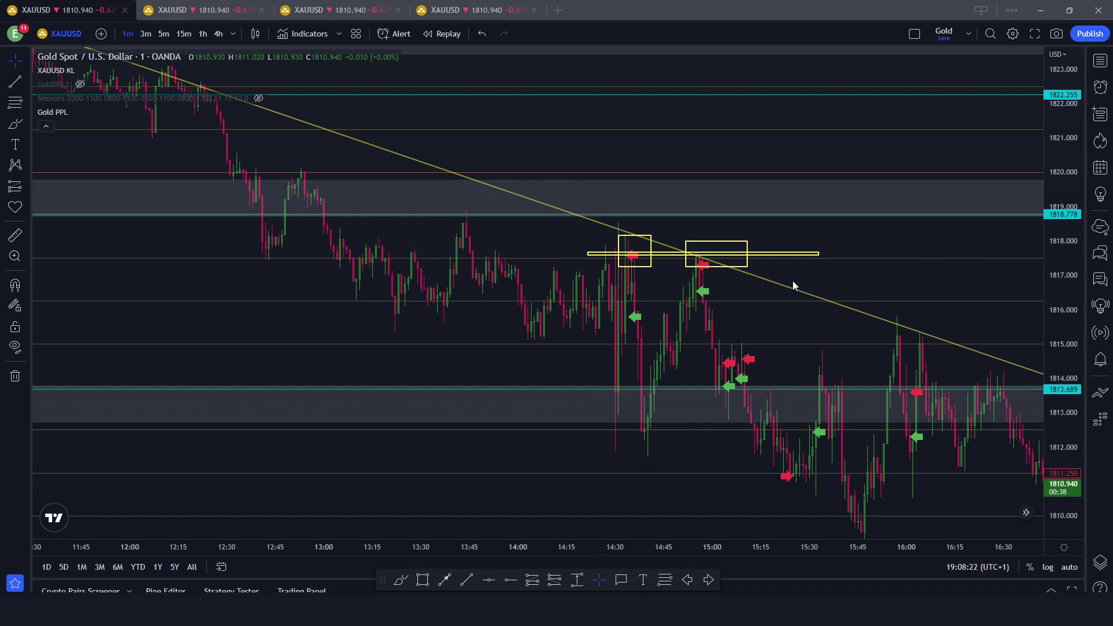
# Step: Undo the entry boxes, and try marking the second short entry below the trendline before undoing that too
pyautogui.hotkey('ctrl', 'z')
pyautogui.hotkey('ctrl', 'z')
pyautogui.hotkey('ctrl', 'z')
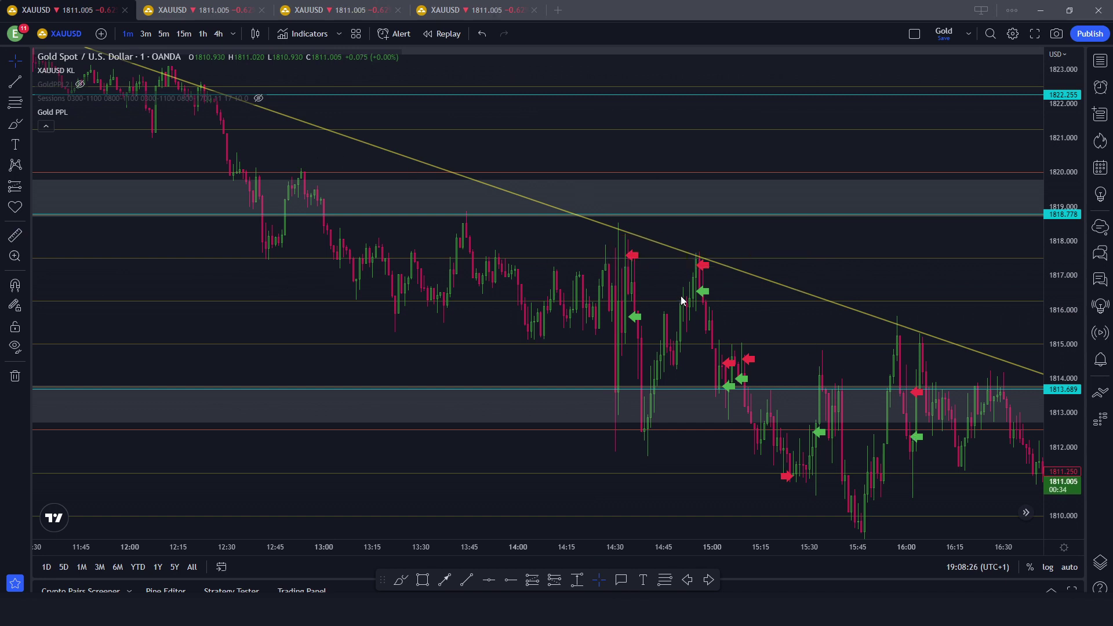
pyautogui.moveTo(689, 293); pyautogui.dragTo(702, 268)
pyautogui.hotkey('ctrl', 'z')
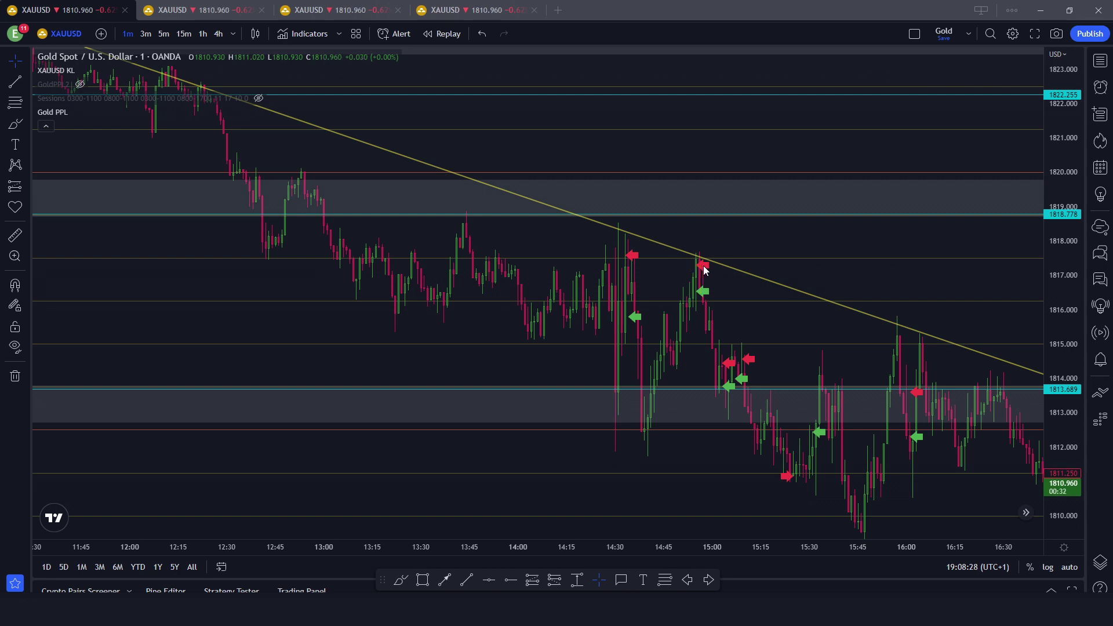
# Step: Box the three price drops that follow the short entries just after 14:30, before 15:00 and after 15:10
pyautogui.moveTo(625, 262); pyautogui.dragTo(654, 449)
pyautogui.moveTo(698, 265); pyautogui.dragTo(730, 412)
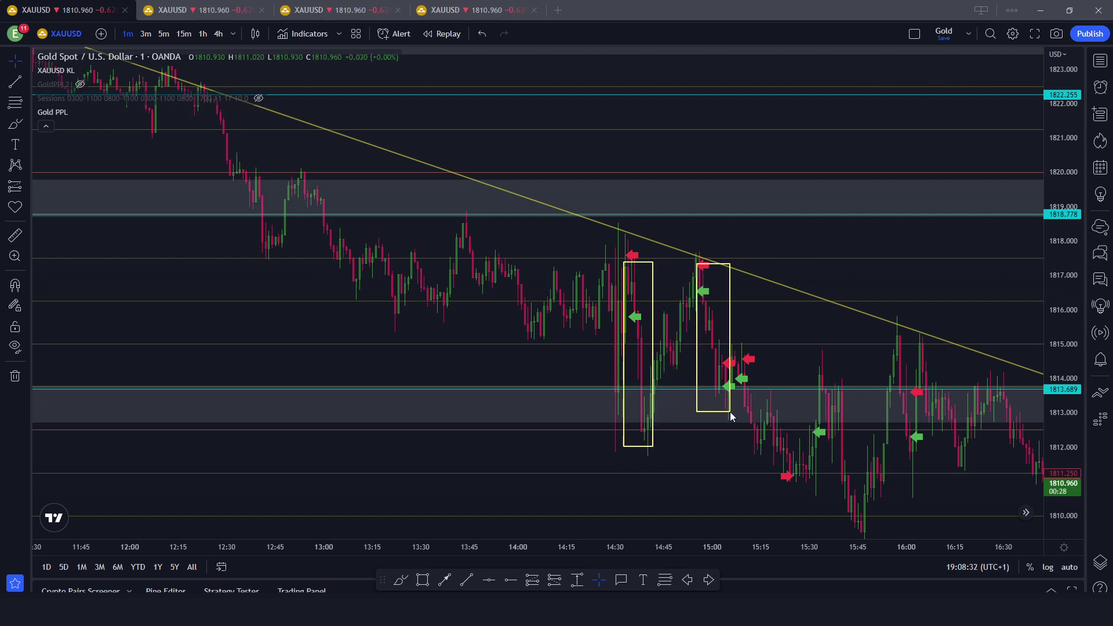
pyautogui.moveTo(746, 358); pyautogui.dragTo(812, 479)
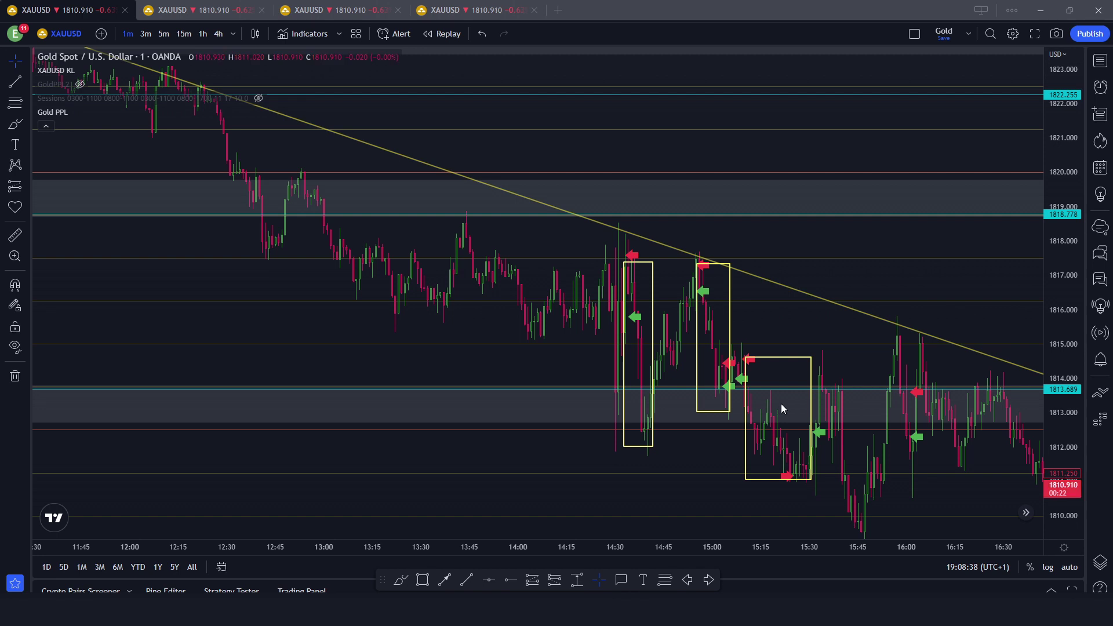
# Step: Measure the three price drops after the short entries: from 1816.591 to 1811.934, from 1816.675 to about 1811.1, and from 1814.246 to 1810.804
pyautogui.keyDown('shift'); pyautogui.click(638, 291); pyautogui.keyUp('shift')
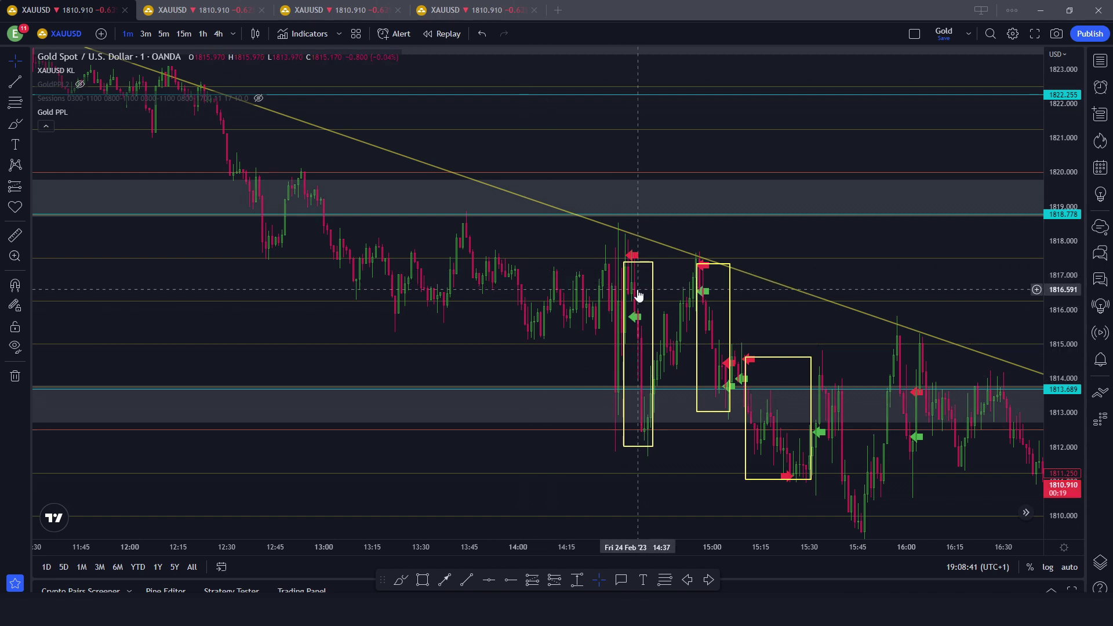
pyautogui.click(644, 452)
pyautogui.click(663, 270)
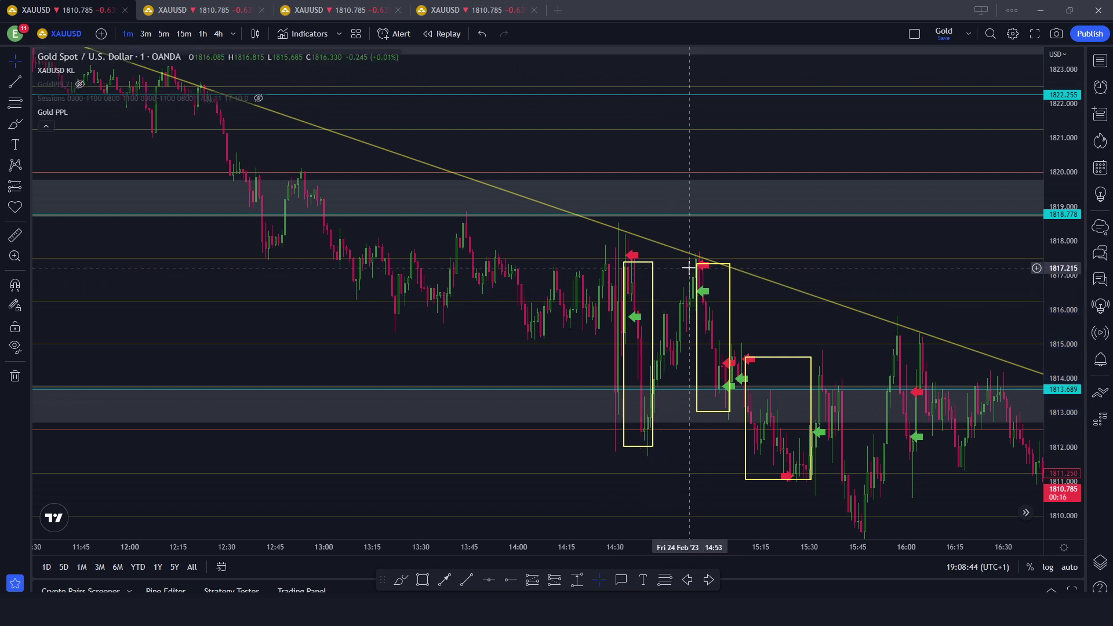
pyautogui.keyDown('shift'); pyautogui.click(702, 286); pyautogui.keyUp('shift')
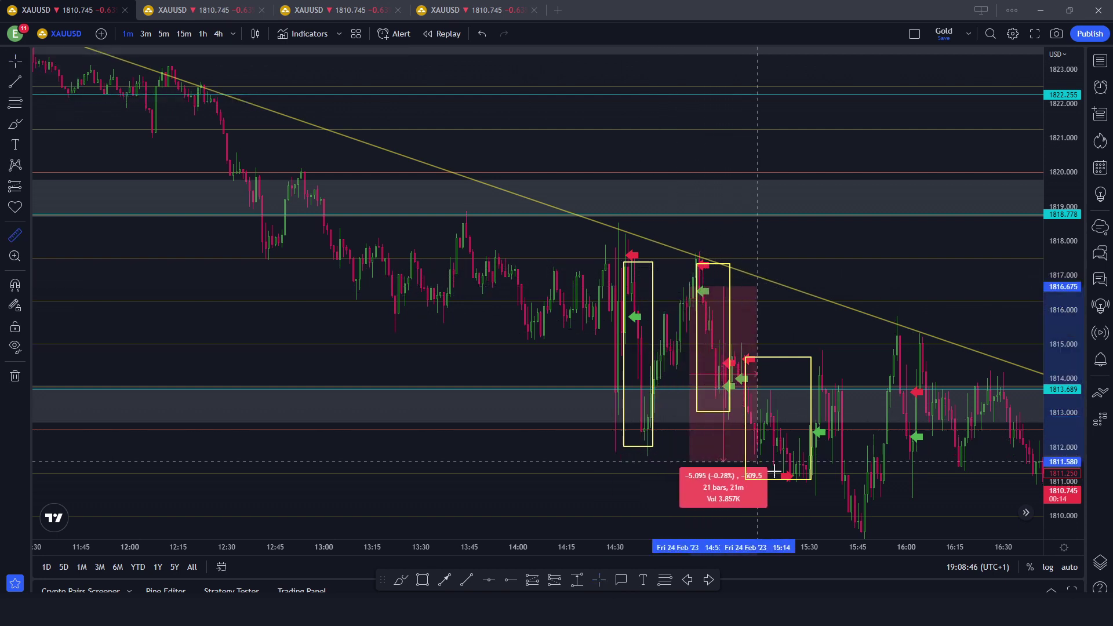
pyautogui.click(795, 475)
pyautogui.click(762, 316)
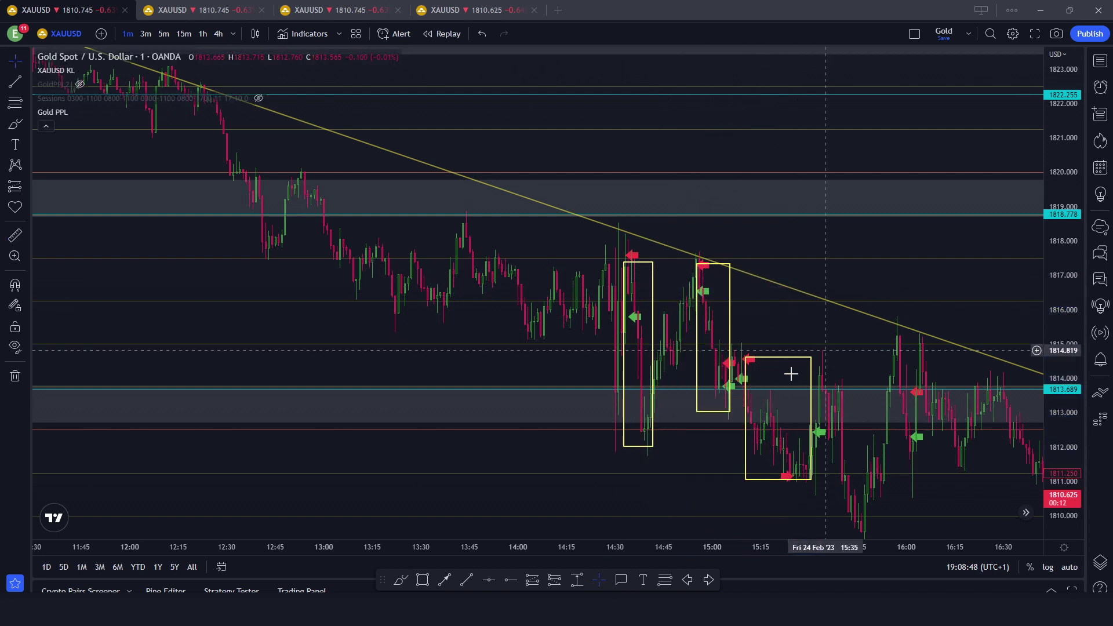
pyautogui.keyDown('shift'); pyautogui.click(761, 370); pyautogui.keyUp('shift')
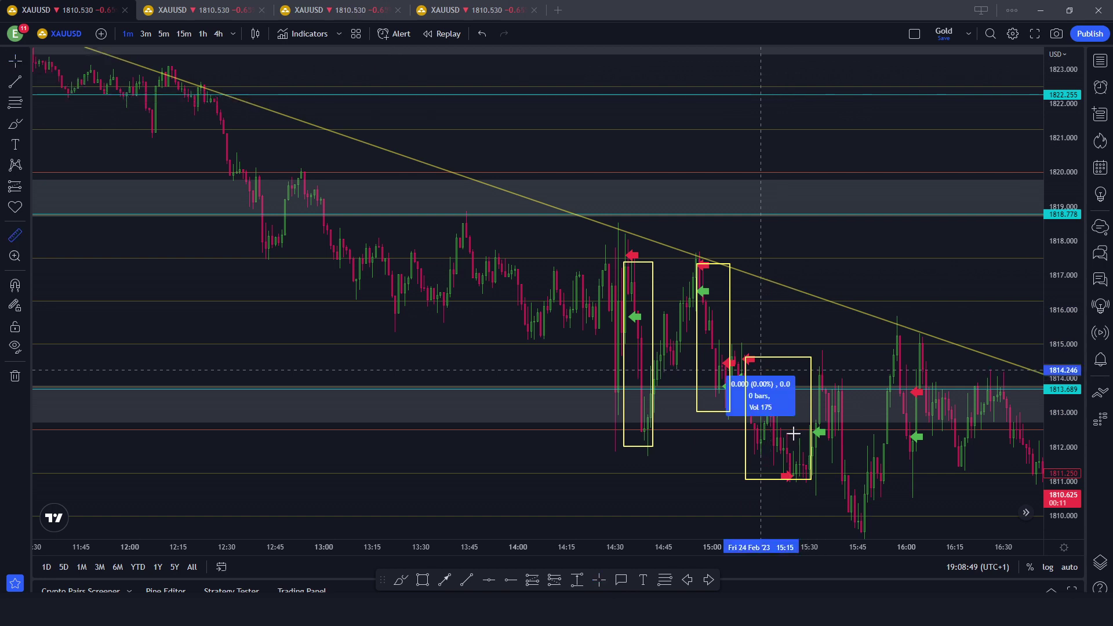
pyautogui.click(815, 487)
pyautogui.click(734, 470)
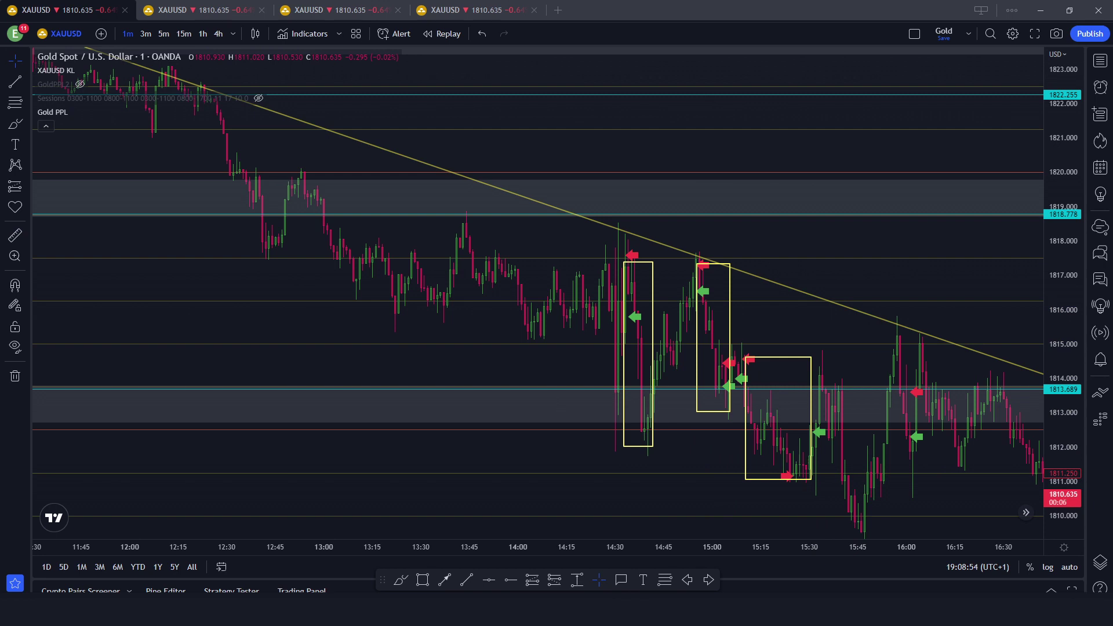
# Step: Clear the boxes, draw arrows at the short entries and exits between 14:55 and 15:15, and undo the arrows
pyautogui.moveTo(861, 240)
pyautogui.mouseDown()
pyautogui.moveTo(724, 308)
pyautogui.moveTo(769, 406)
pyautogui.mouseUp()
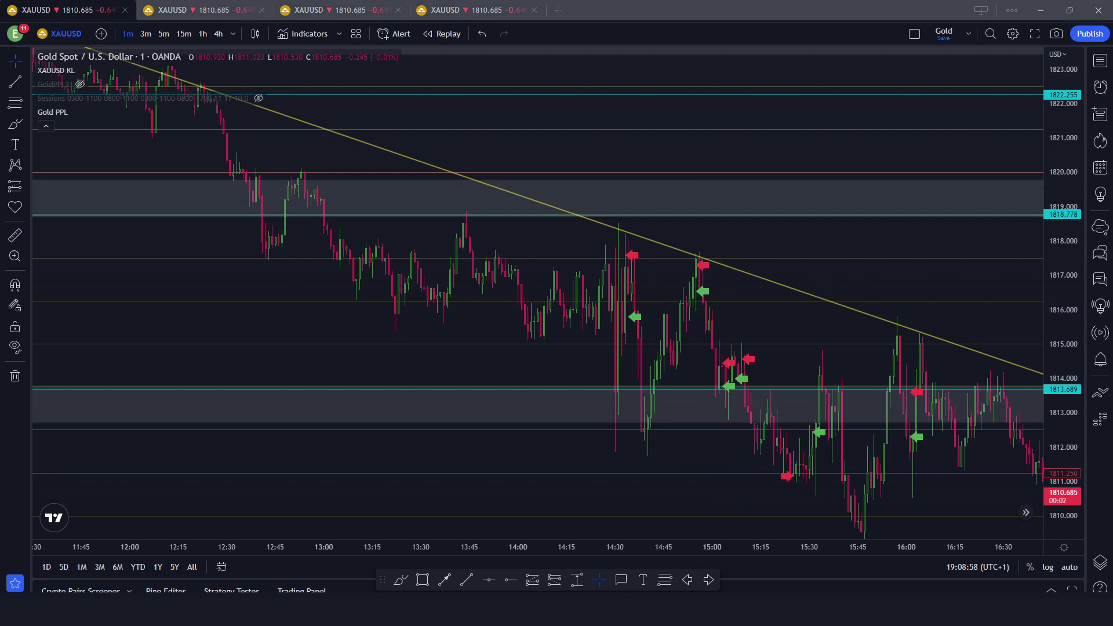
pyautogui.moveTo(719, 247); pyautogui.dragTo(707, 255)
pyautogui.moveTo(689, 404)
pyautogui.mouseDown()
pyautogui.moveTo(727, 360)
pyautogui.moveTo(698, 401)
pyautogui.mouseUp()
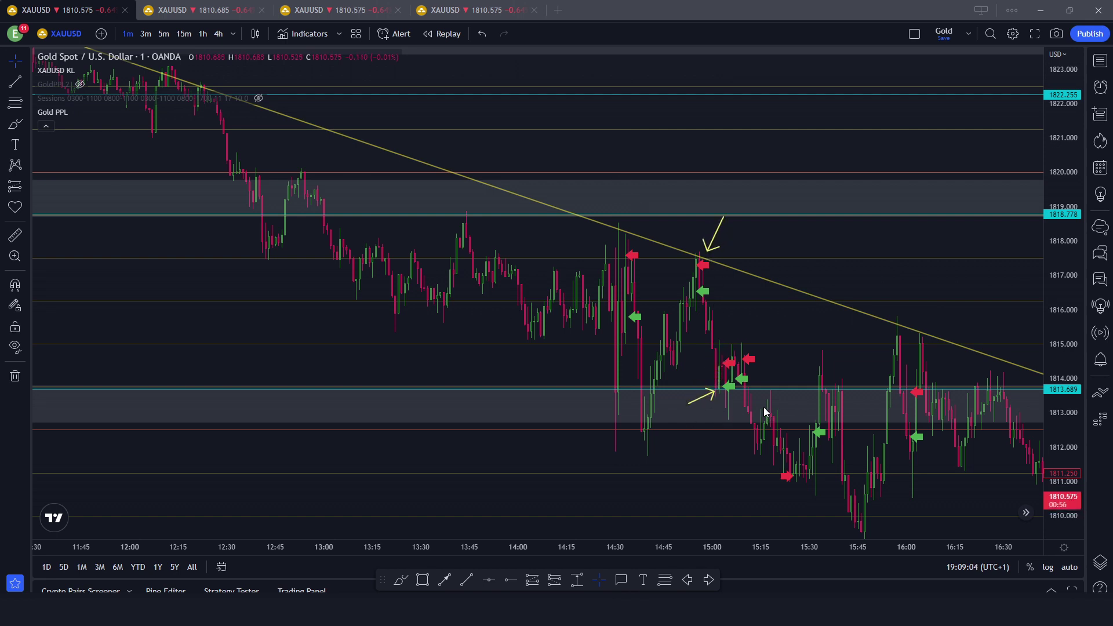
pyautogui.moveTo(732, 336); pyautogui.dragTo(725, 357)
pyautogui.moveTo(762, 410); pyautogui.dragTo(739, 387)
pyautogui.moveTo(798, 324); pyautogui.dragTo(748, 360)
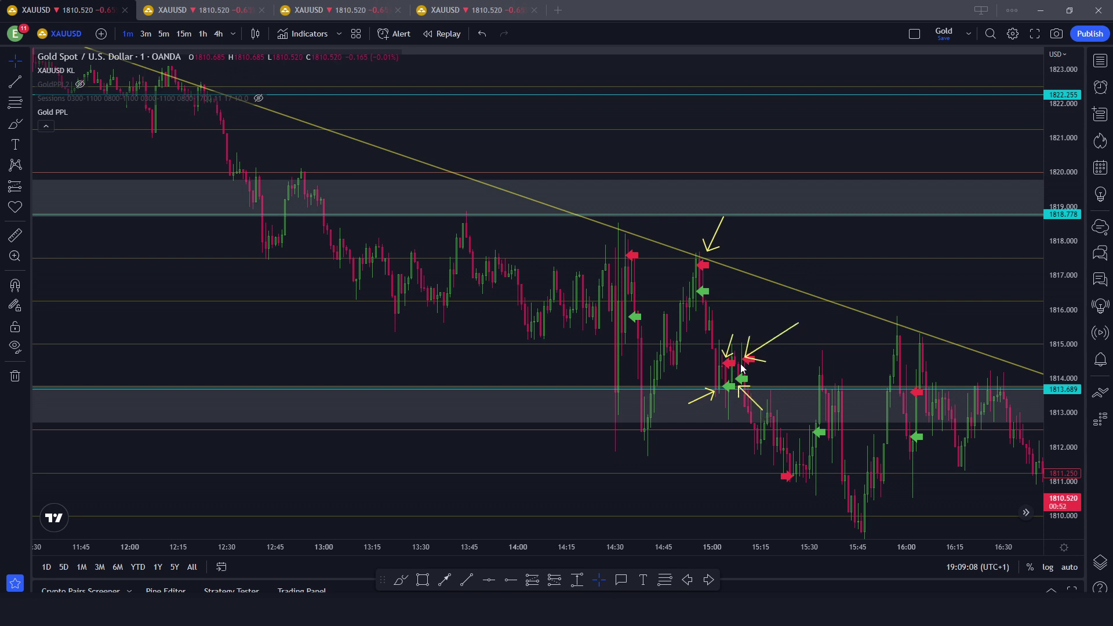
pyautogui.moveTo(725, 321); pyautogui.dragTo(738, 334)
pyautogui.hotkey('ctrl', 'z')
pyautogui.hotkey('ctrl', 'z')
pyautogui.hotkey('ctrl', 'z')
pyautogui.hotkey('ctrl', 'z')
pyautogui.hotkey('ctrl', 'z')
pyautogui.hotkey('ctrl', 'z')
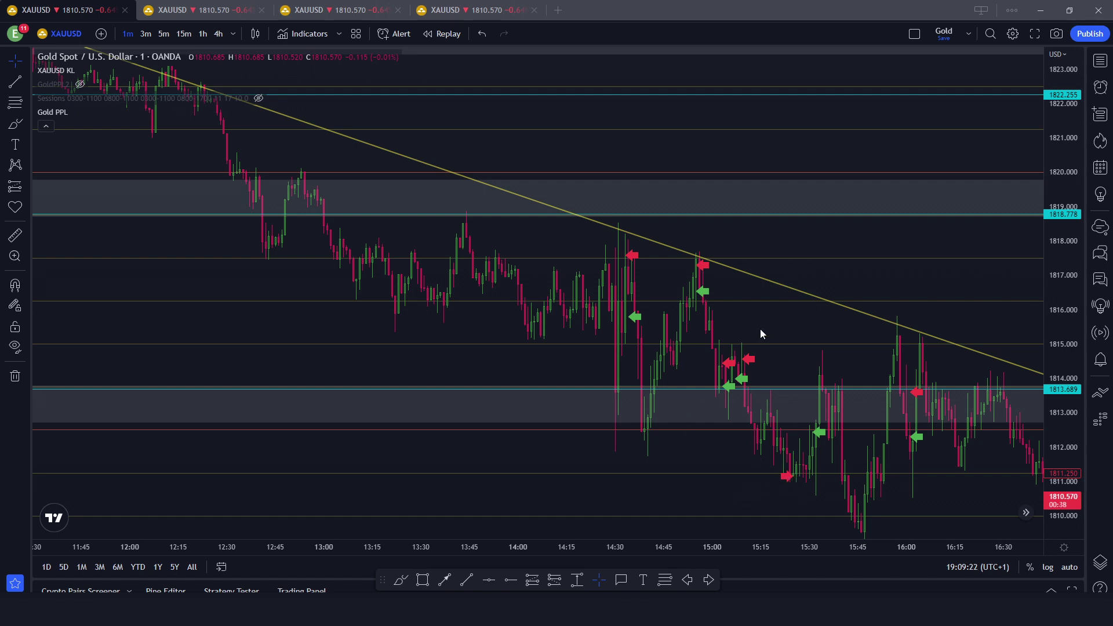
# Step: Try marking the long entry near 15:23 and the candles above it, and undo the markings including the restored box
pyautogui.click(787, 479)
pyautogui.moveTo(800, 422)
pyautogui.mouseDown()
pyautogui.moveTo(799, 452)
pyautogui.moveTo(795, 439)
pyautogui.mouseUp()
pyautogui.hotkey('ctrl', 'z')
pyautogui.hotkey('ctrl', 'z')
pyautogui.hotkey('ctrl', 'z')
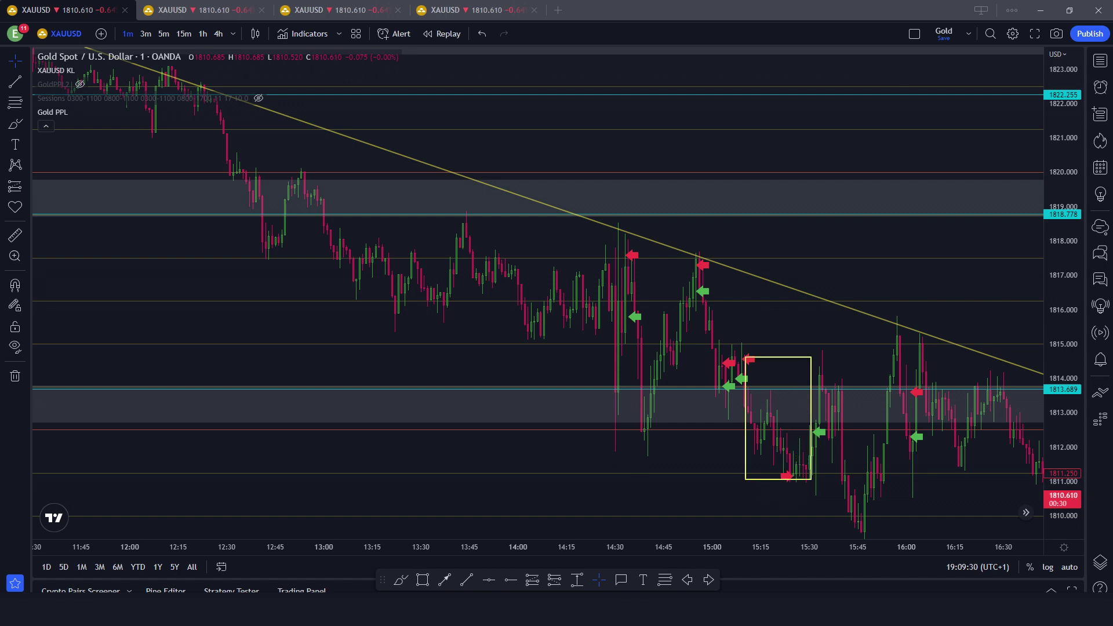
pyautogui.hotkey('ctrl', 'z')
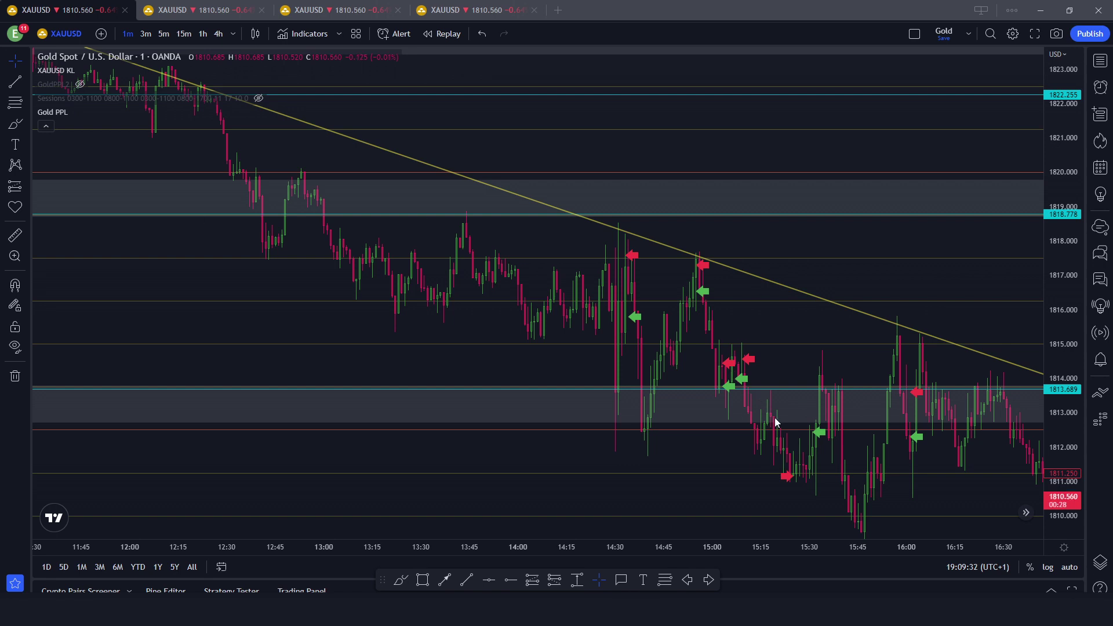
# Step: Try pointing arrows at the long entry near 15:23 and its exit near 15:33, undoing the arrows drawn
pyautogui.moveTo(790, 424); pyautogui.dragTo(789, 425)
pyautogui.moveTo(791, 419); pyautogui.dragTo(793, 450)
pyautogui.moveTo(791, 499); pyautogui.dragTo(795, 489)
pyautogui.moveTo(750, 469)
pyautogui.mouseDown()
pyautogui.moveTo(764, 465)
pyautogui.moveTo(754, 458)
pyautogui.mouseUp()
pyautogui.hotkey('ctrl', 'z')
pyautogui.hotkey('ctrl', 'z')
pyautogui.hotkey('ctrl', 'z')
pyautogui.hotkey('ctrl', 'z')
pyautogui.hotkey('ctrl', 'z')
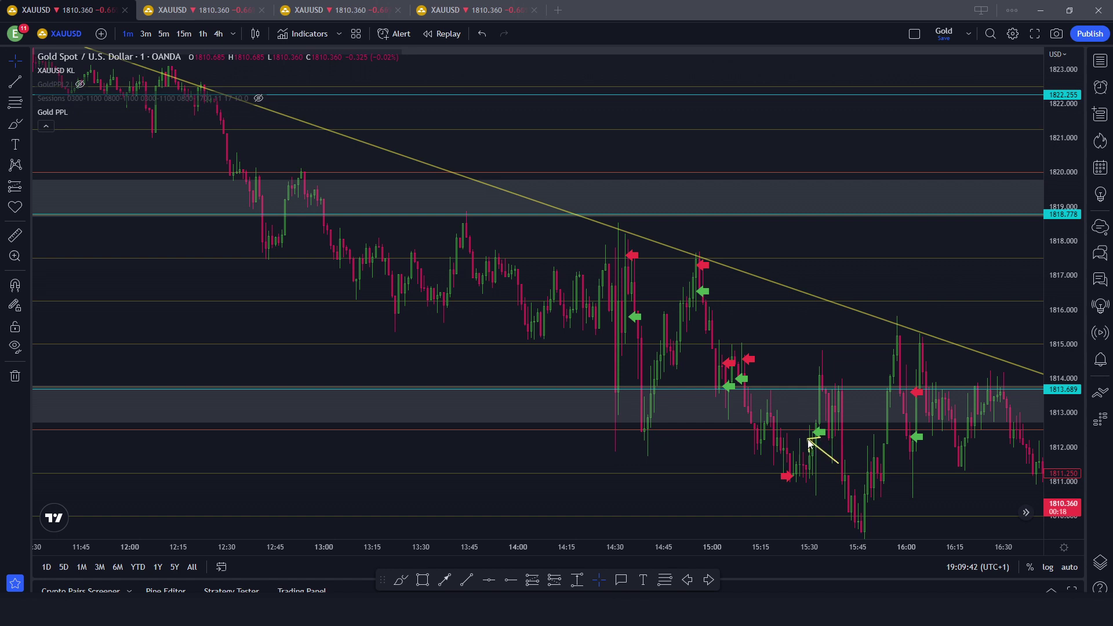
pyautogui.moveTo(781, 435); pyautogui.dragTo(785, 435)
# Step: Draw a Fibonacci retracement from 1817.110 at 14:57 down to 1810.619 at 15:35
pyautogui.click(15, 103)
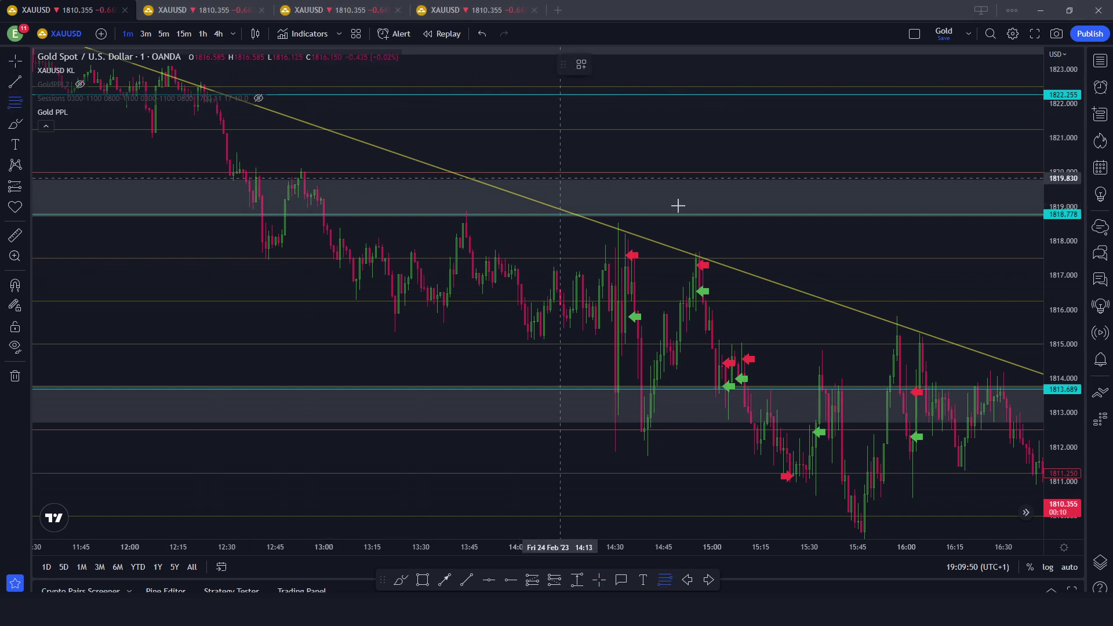
pyautogui.click(704, 271)
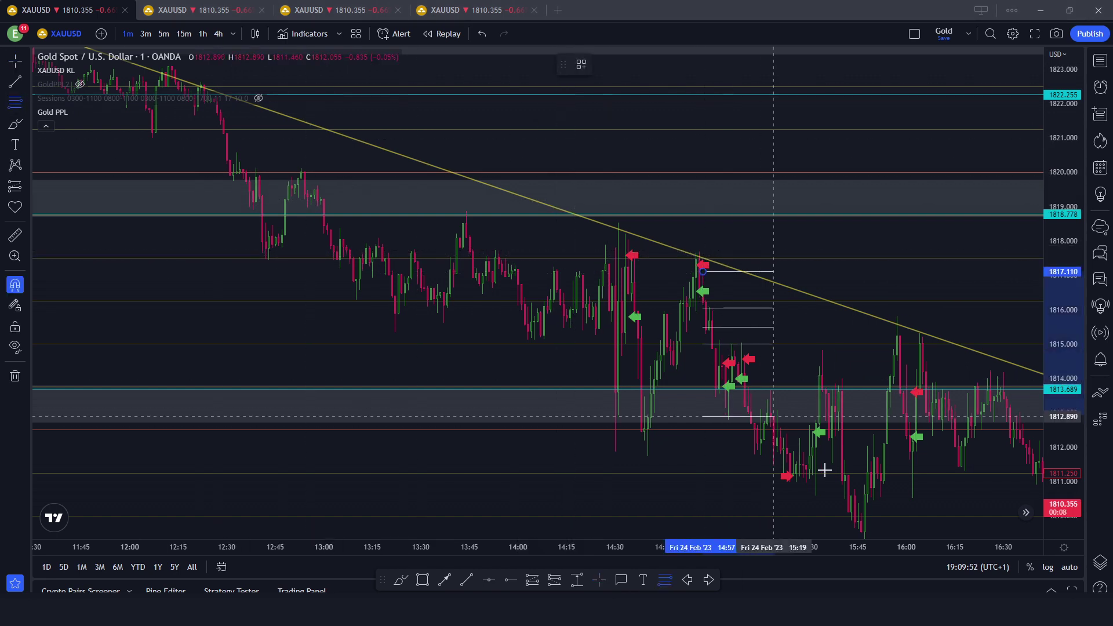
pyautogui.click(826, 495)
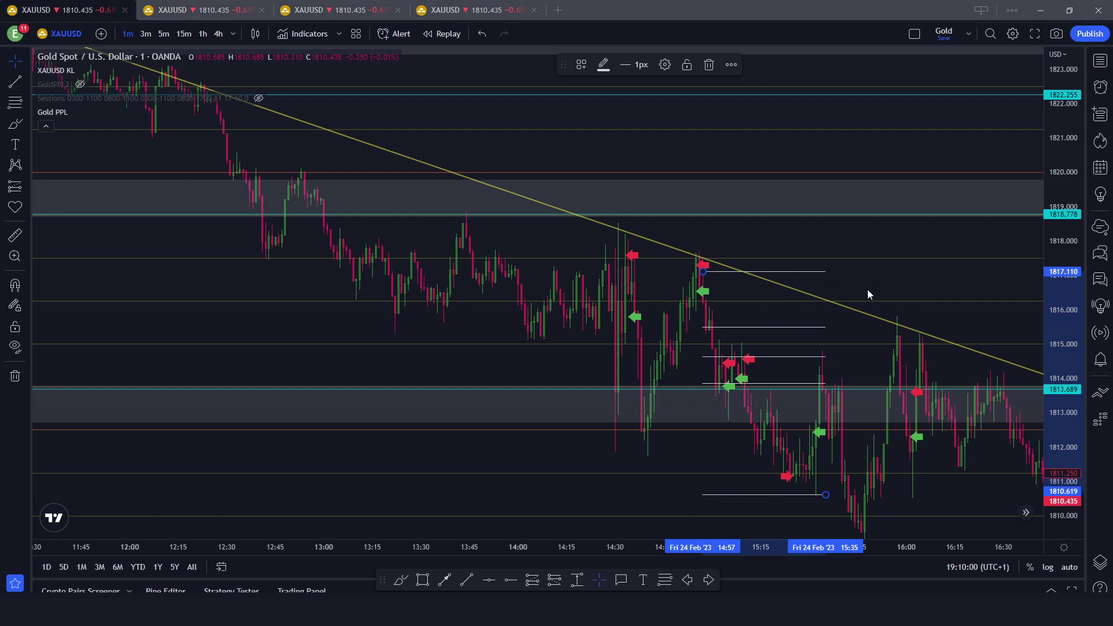
# Step: Outline the 15:35 reaction high at the retracement levels with three nested boxes, and undo all three
pyautogui.moveTo(817, 349); pyautogui.dragTo(832, 399)
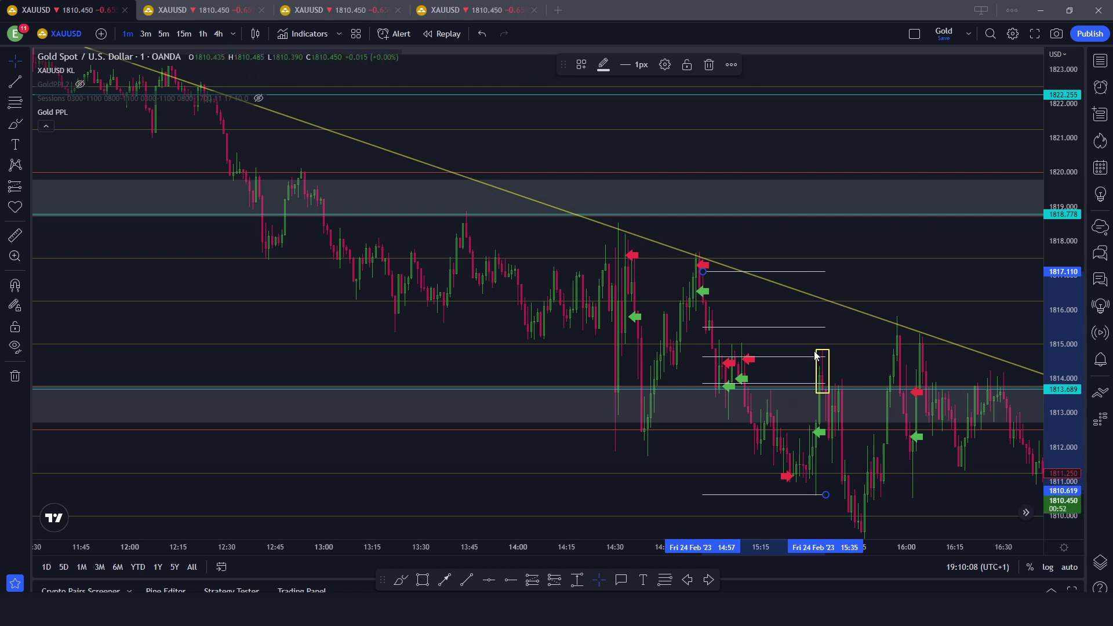
pyautogui.moveTo(811, 348); pyautogui.dragTo(833, 394)
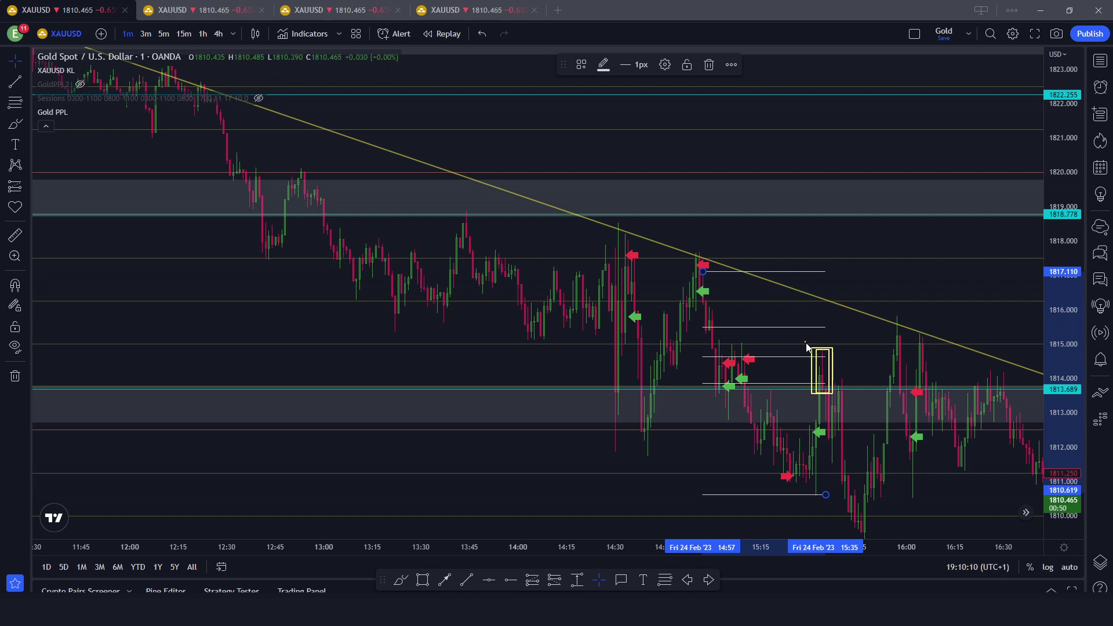
pyautogui.moveTo(806, 344); pyautogui.dragTo(836, 399)
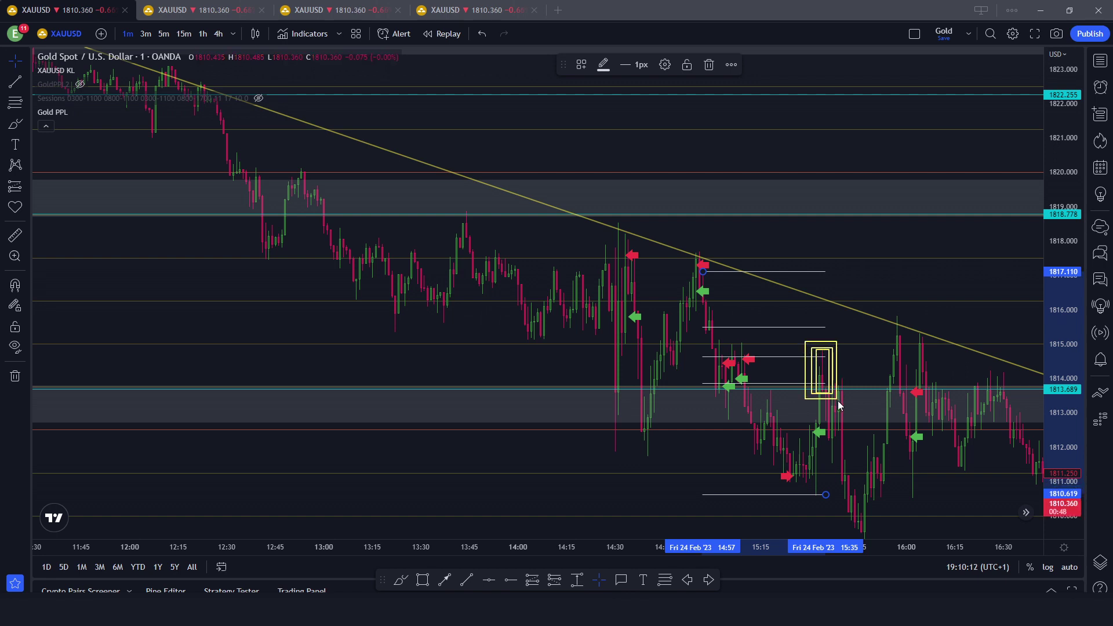
pyautogui.hotkey('ctrl', 'z')
pyautogui.hotkey('ctrl', 'z')
pyautogui.hotkey('ctrl', 'z')
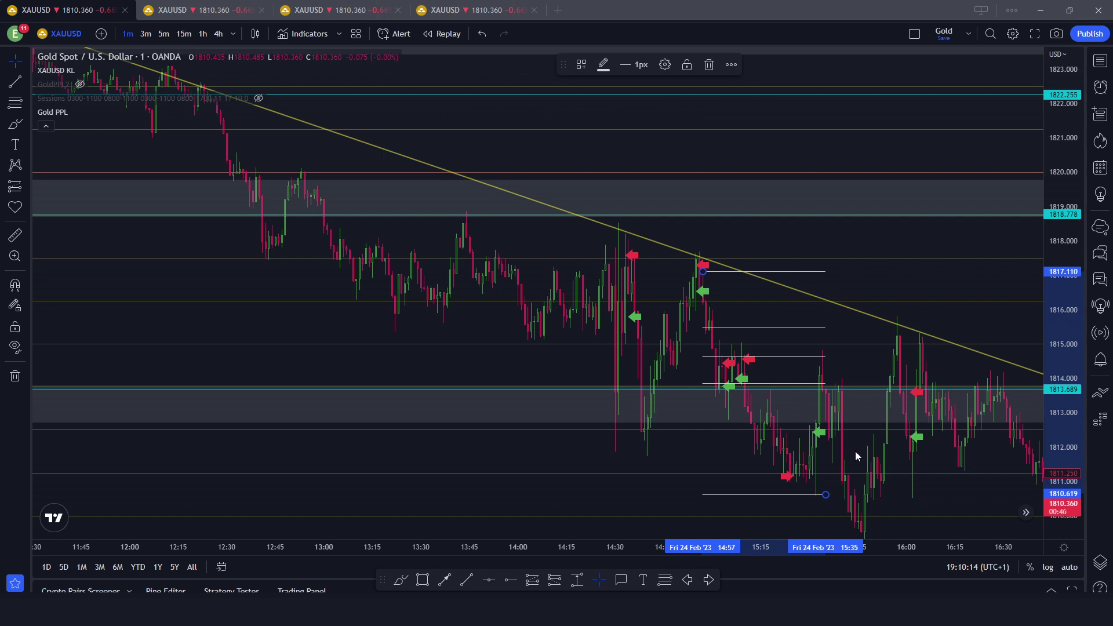
# Step: Measure the drop from about 1814.5 at 15:38 to the low near 1809 before 15:45, and dismiss the measurement
pyautogui.moveTo(875, 365); pyautogui.dragTo(748, 254)
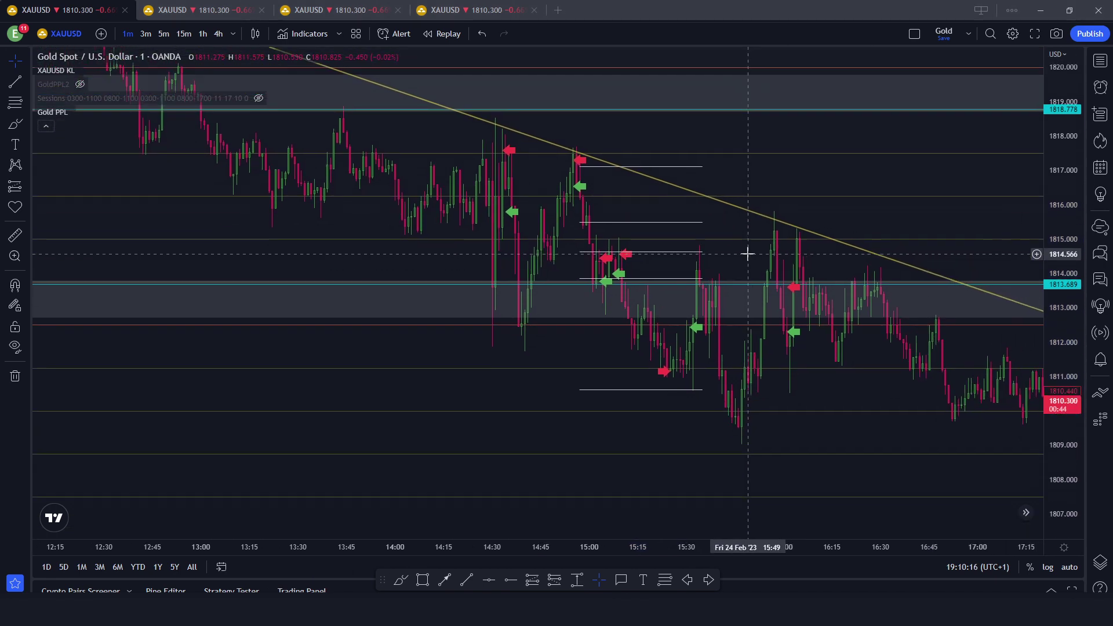
pyautogui.keyDown('shift'); pyautogui.click(714, 255); pyautogui.keyUp('shift')
pyautogui.click(730, 439)
pyautogui.click(731, 439)
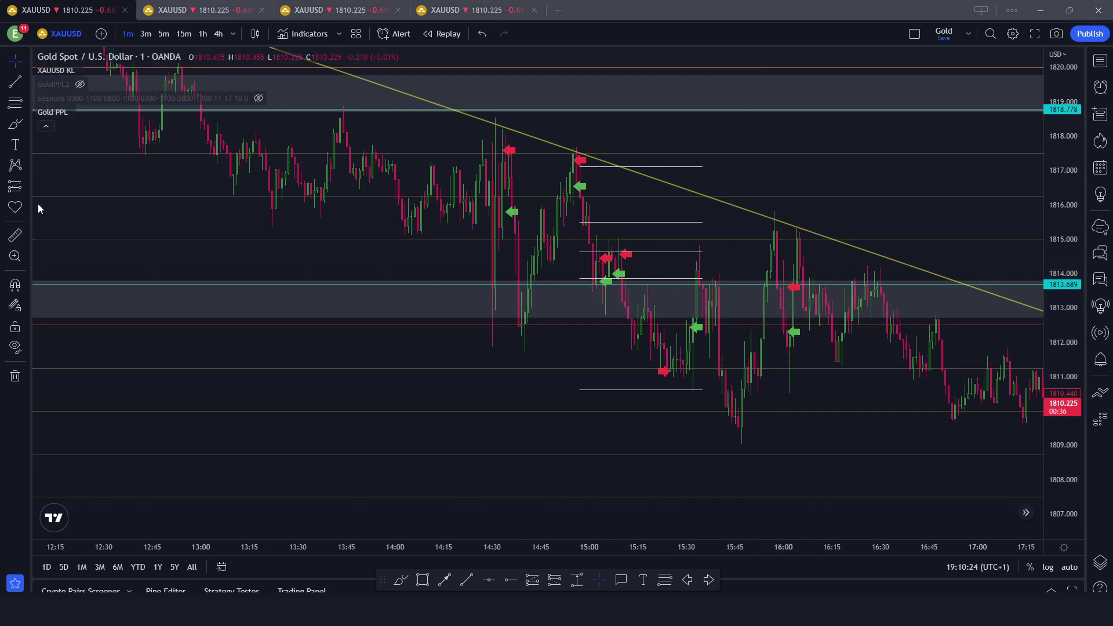
# Step: Box the swing below the trendline around 16:00, and move the retracement's upper anchor to the 1817.721 high at 14:55
pyautogui.moveTo(765, 208); pyautogui.dragTo(801, 388)
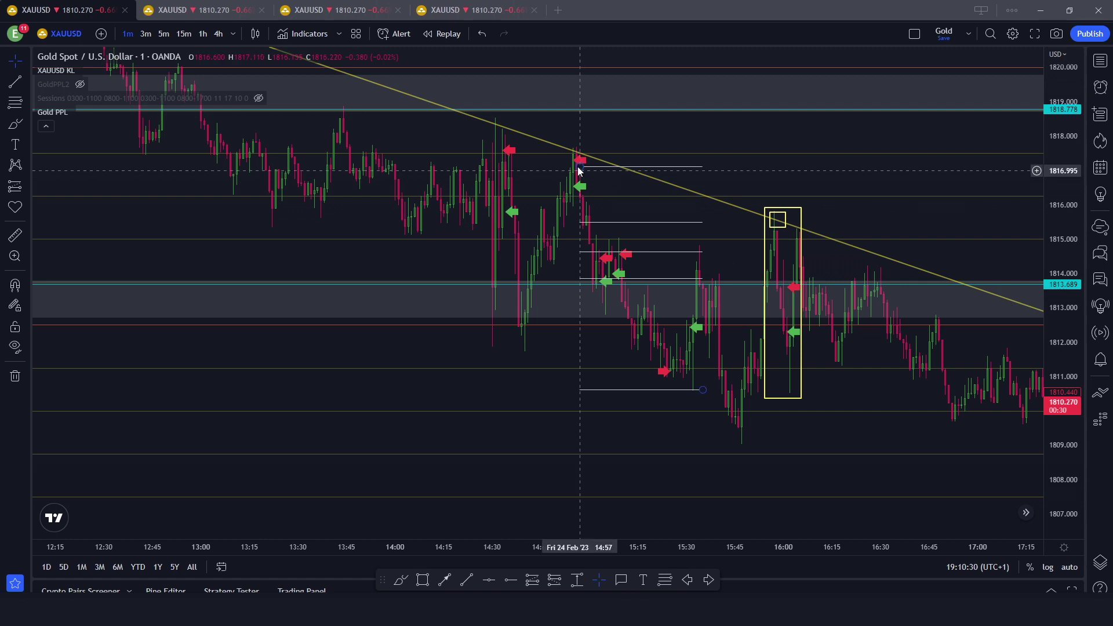
pyautogui.moveTo(580, 166); pyautogui.dragTo(578, 150)
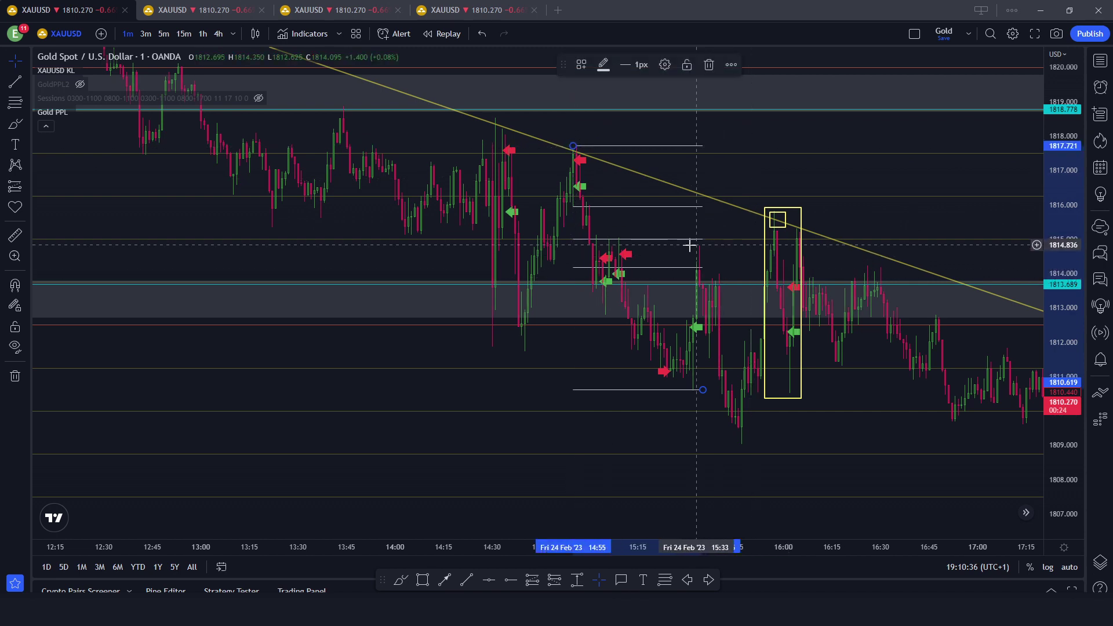
pyautogui.click(698, 373)
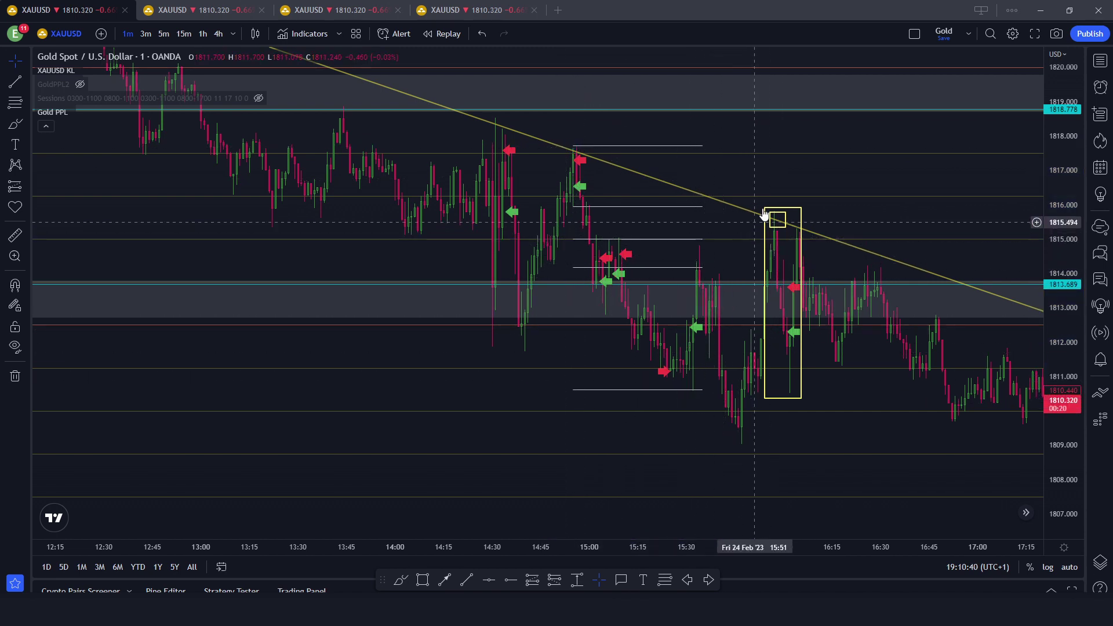
# Step: Measure the short trade's price move inside the 16:00 box from 1813.621 down to 1812.036, and dismiss the measurement
pyautogui.keyDown('shift'); pyautogui.click(783, 287); pyautogui.keyUp('shift')
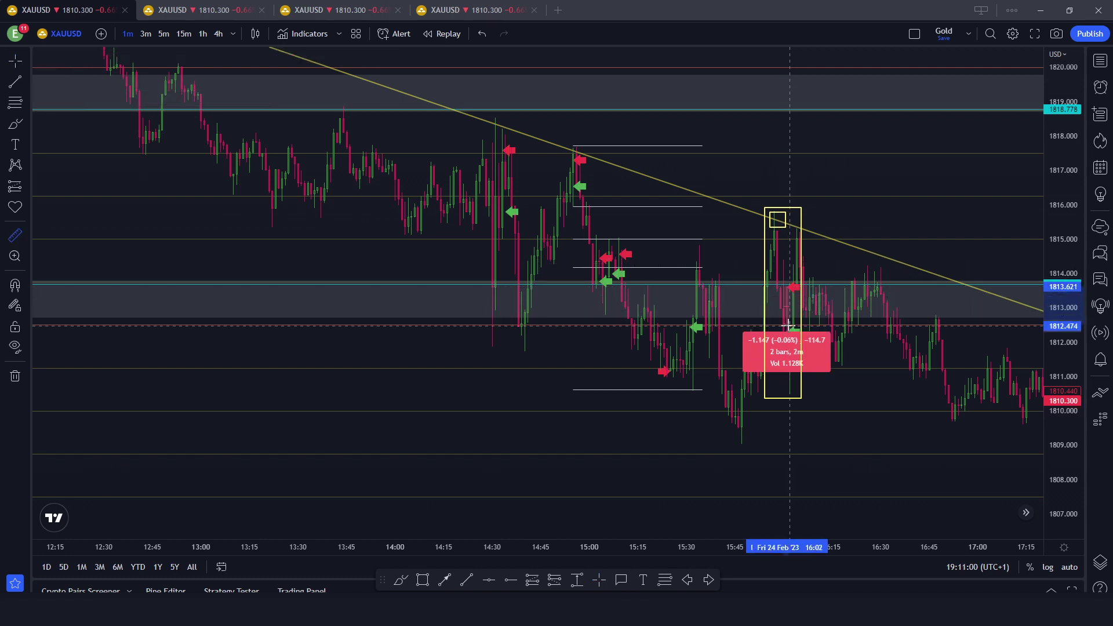
pyautogui.click(770, 341)
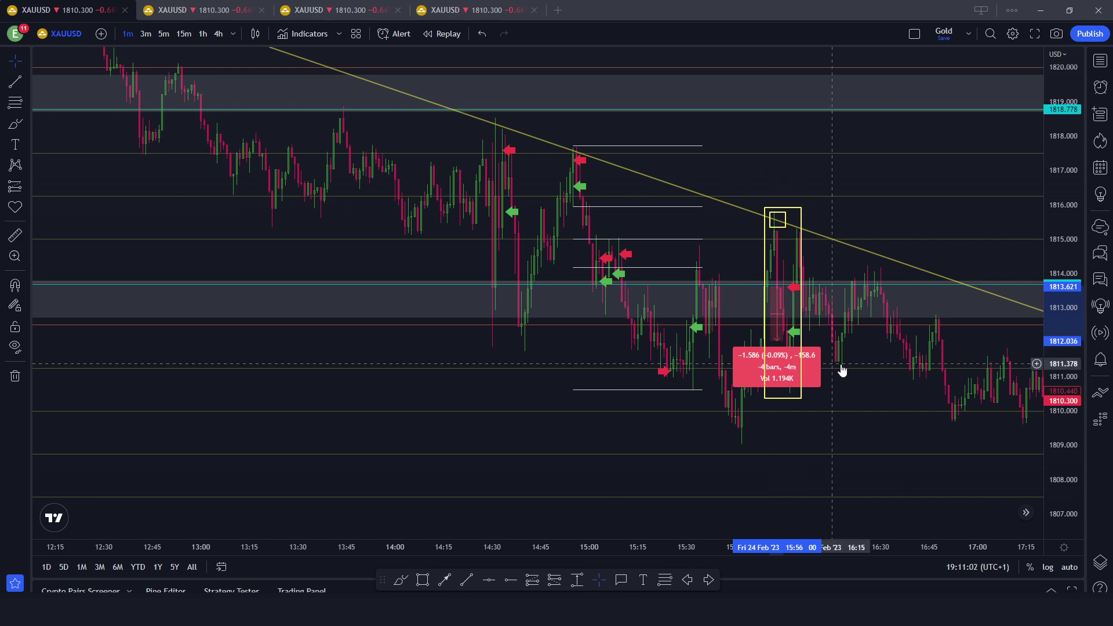
pyautogui.click(846, 379)
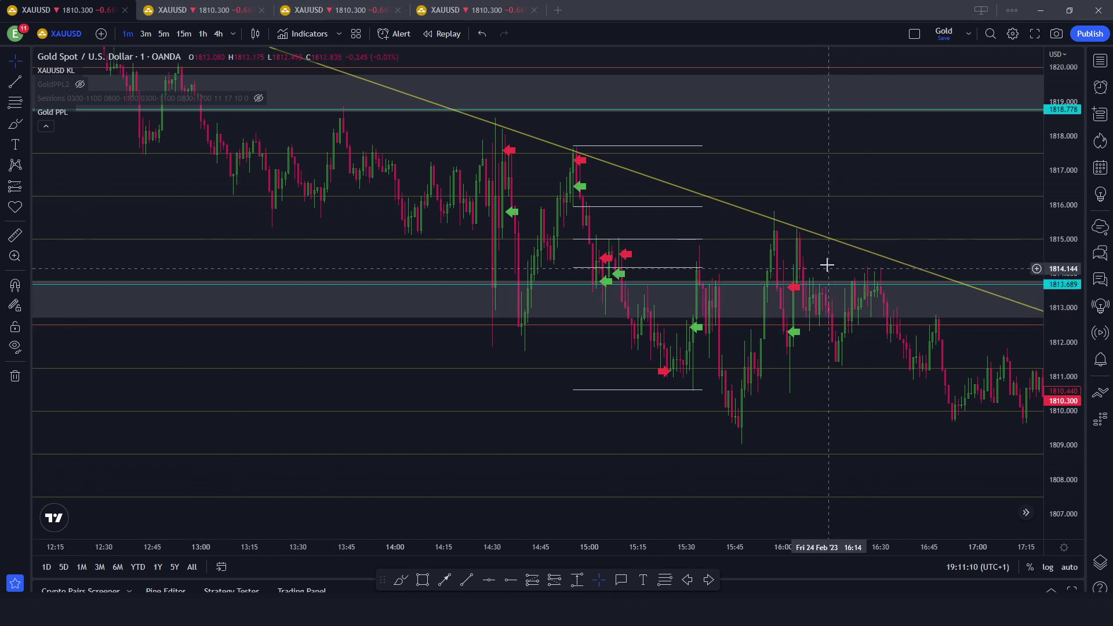
# Step: Box the support lows near 1810 from 15:40 onwards, the 16:47 peak, and the cluster of highs around 16:25
pyautogui.moveTo(762, 263); pyautogui.dragTo(674, 257)
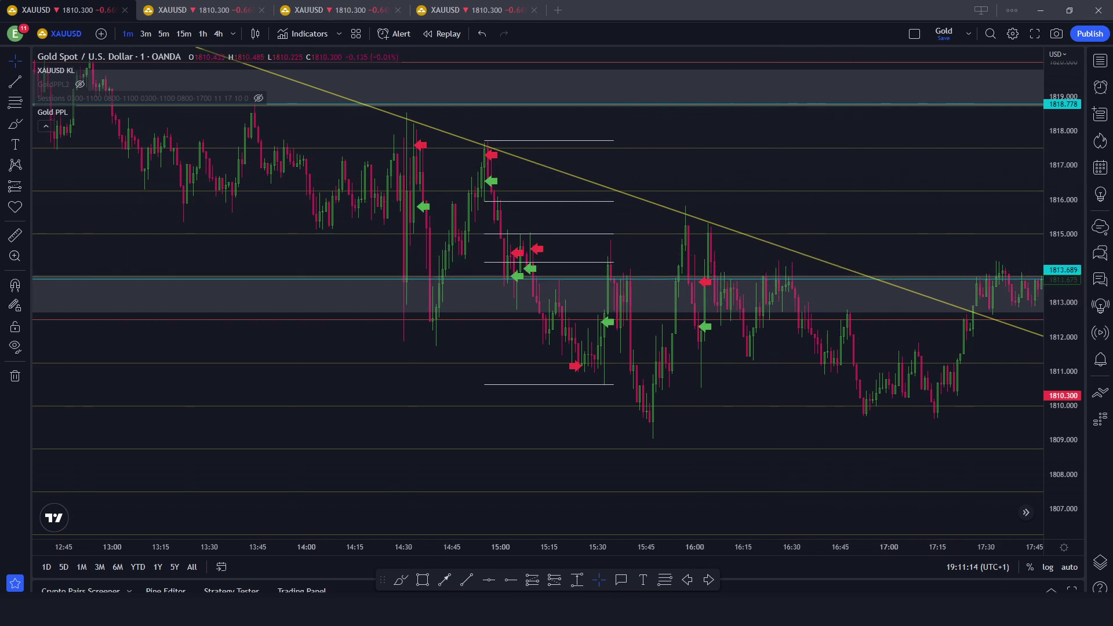
pyautogui.moveTo(626, 408); pyautogui.dragTo(1045, 415)
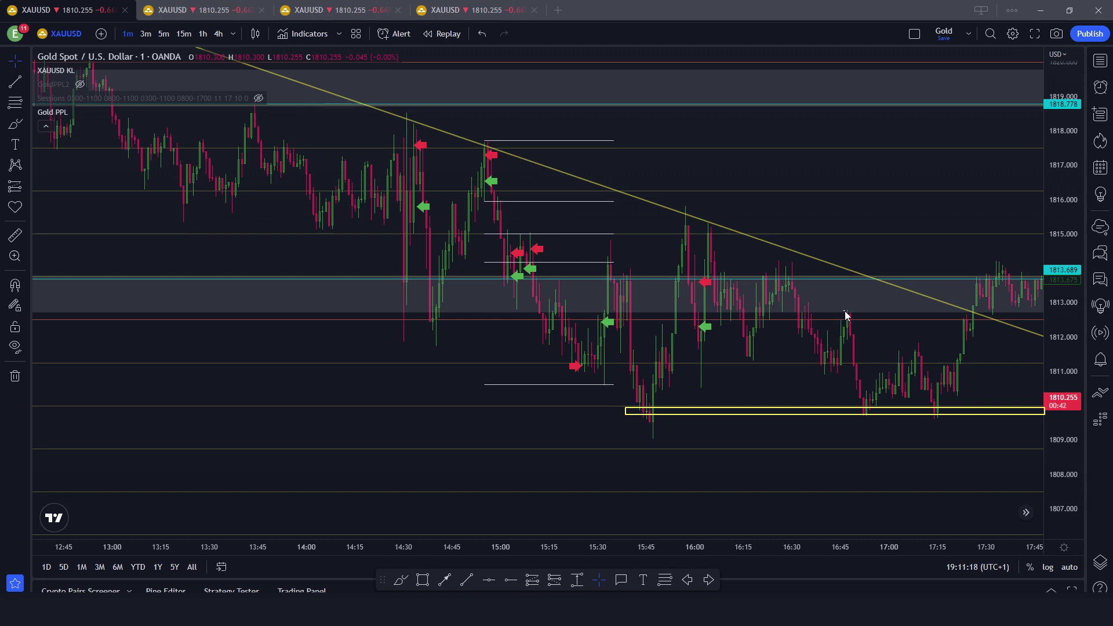
pyautogui.moveTo(846, 314); pyautogui.dragTo(851, 338)
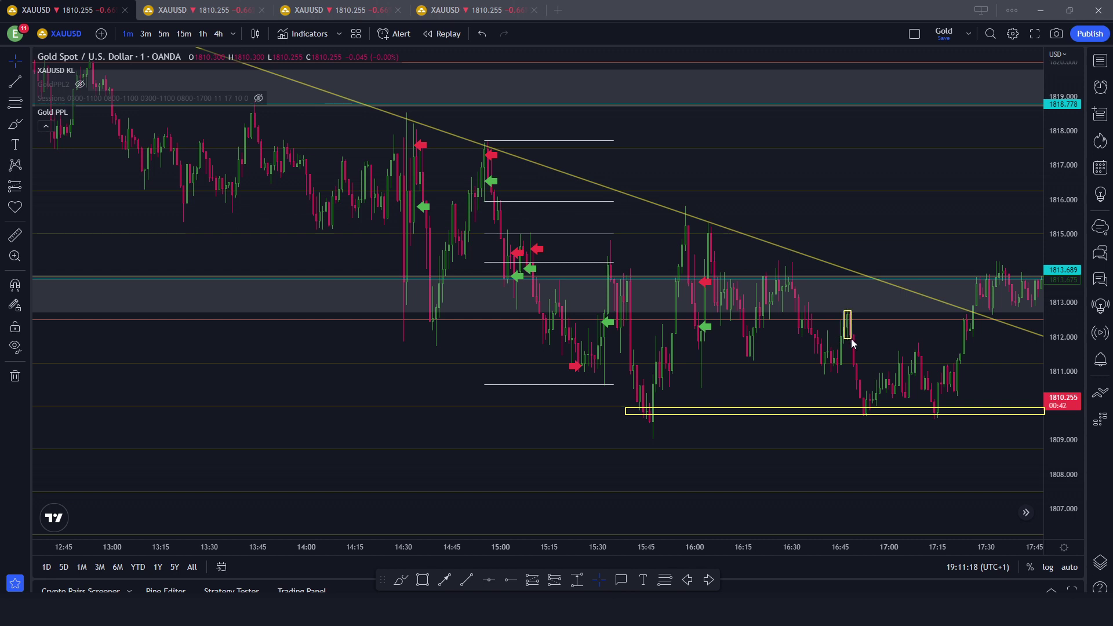
# Step: Measure the drops from 1813.470 at 16:34 to about 1809.8 at 16:52, and from 1812.204 to about 1810 at 16:57
pyautogui.keyDown('shift'); pyautogui.click(805, 287); pyautogui.keyUp('shift')
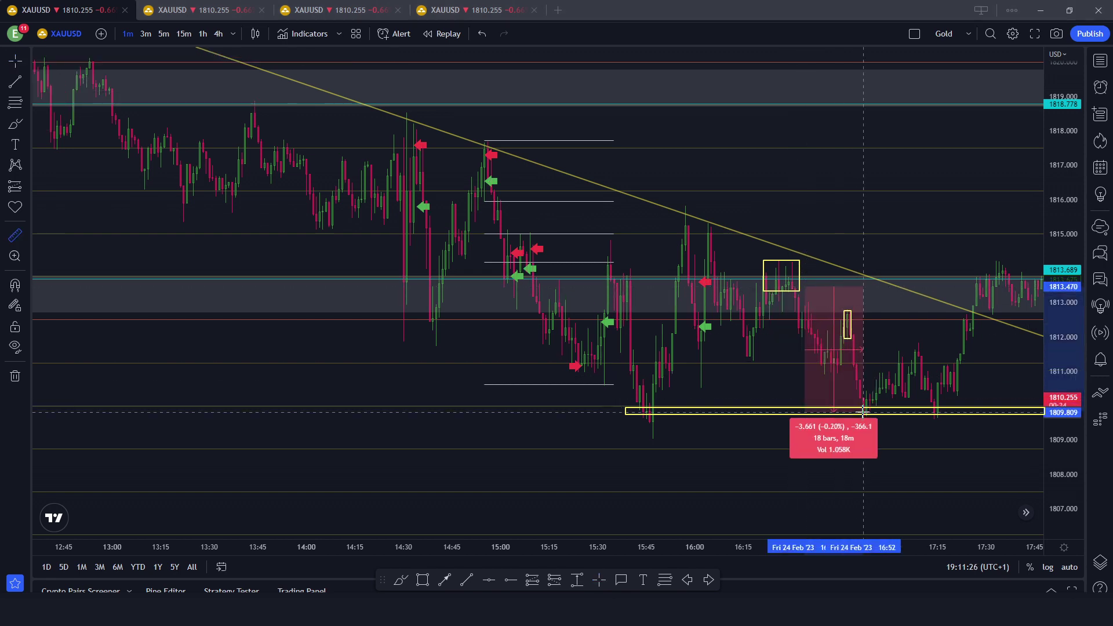
pyautogui.click(863, 411)
pyautogui.click(863, 408)
pyautogui.keyDown('shift'); pyautogui.click(857, 330); pyautogui.keyUp('shift')
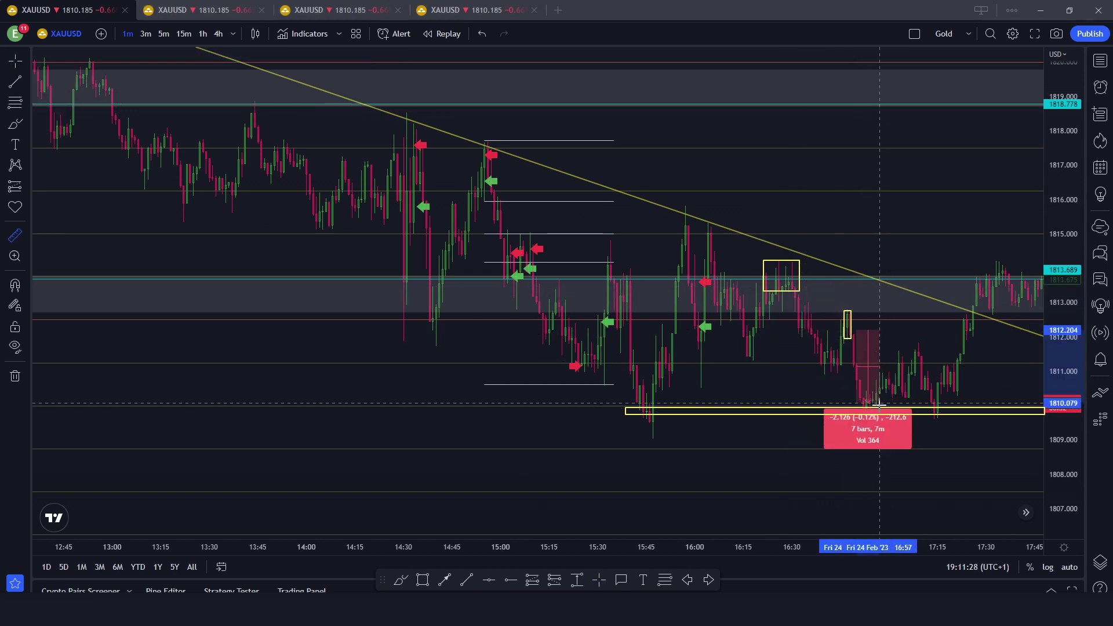
pyautogui.click(879, 411)
pyautogui.click(899, 351)
# Step: Undo the support and peak boxes, and point arrows at the clusters of highs around 16:25 and 17:35 near 1814
pyautogui.moveTo(947, 346); pyautogui.dragTo(842, 350)
pyautogui.hotkey('ctrl', 'z')
pyautogui.hotkey('ctrl', 'z')
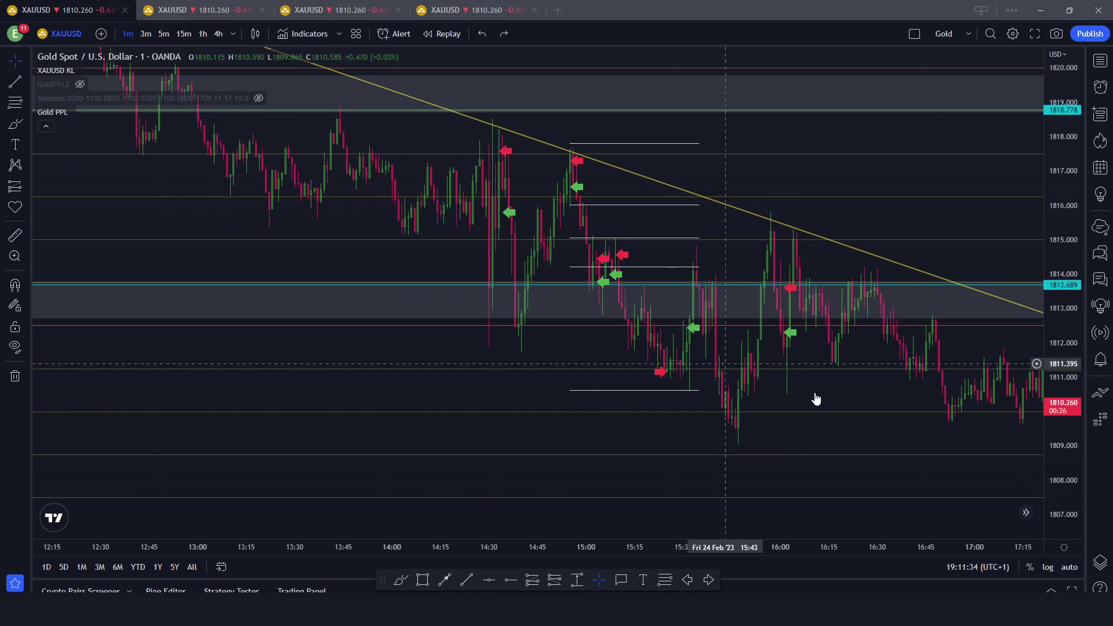
pyautogui.moveTo(815, 398); pyautogui.dragTo(456, 379)
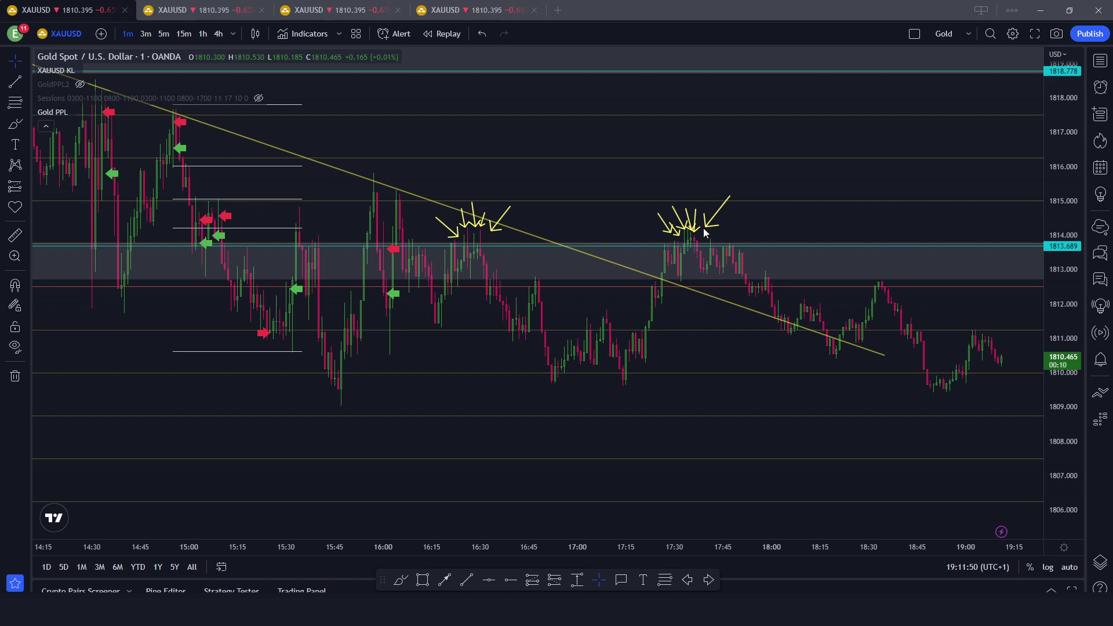
# Step: Point arrows at the last highs around 17:45 near 1814, and measure the drop from 1813.284 at 17:52 to the lows around 18:50
pyautogui.moveTo(722, 228)
pyautogui.mouseDown()
pyautogui.moveTo(712, 236)
pyautogui.moveTo(734, 239)
pyautogui.mouseUp()
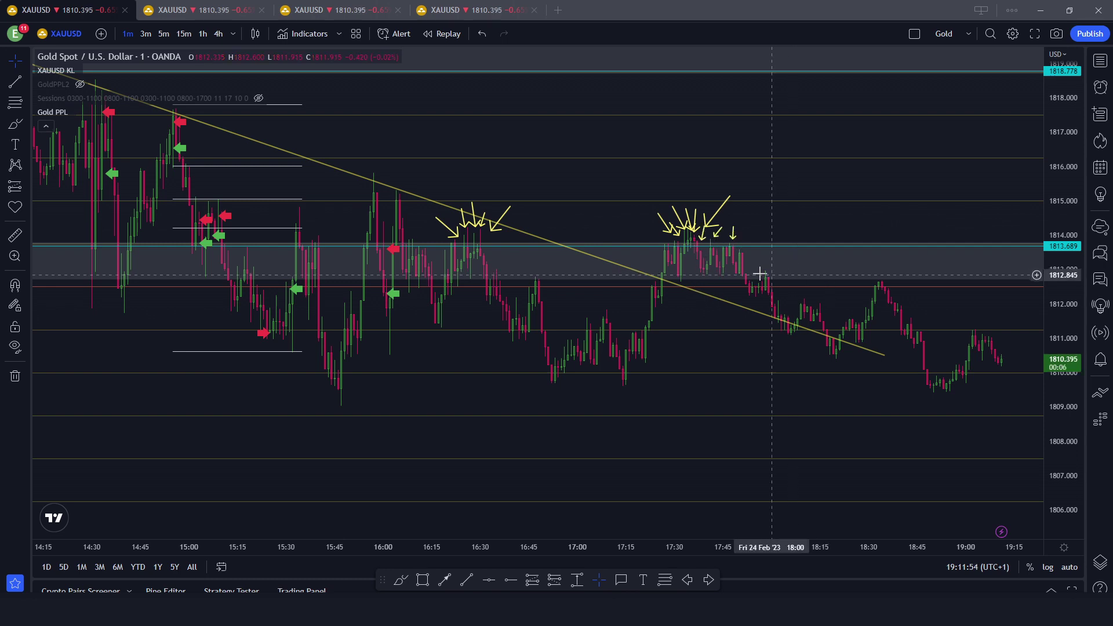
pyautogui.keyDown('shift'); pyautogui.click(746, 261); pyautogui.keyUp('shift')
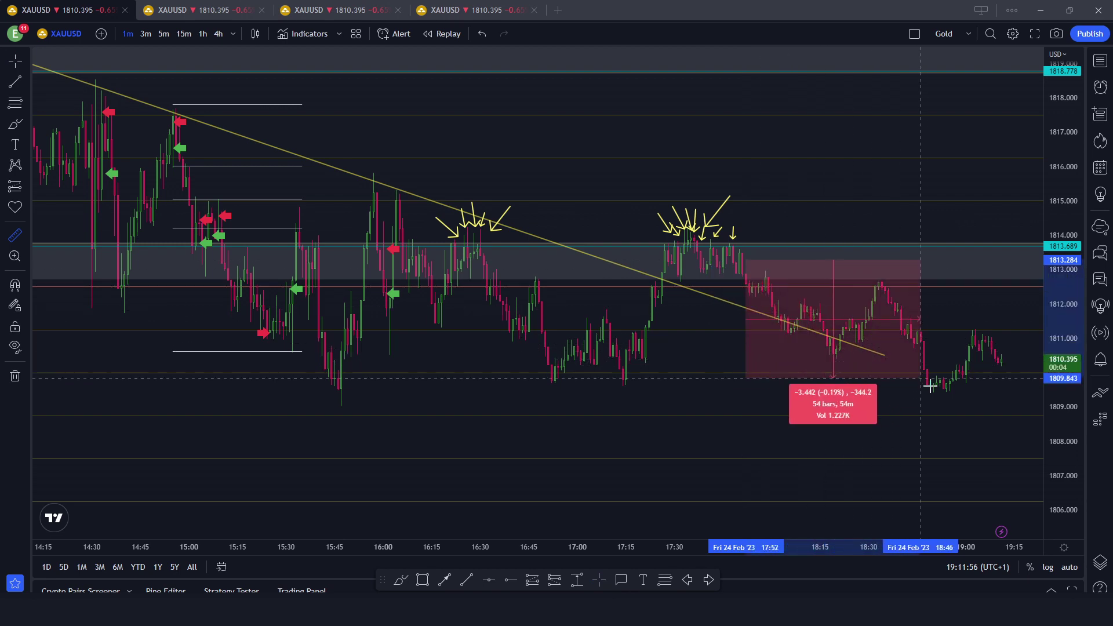
pyautogui.click(941, 334)
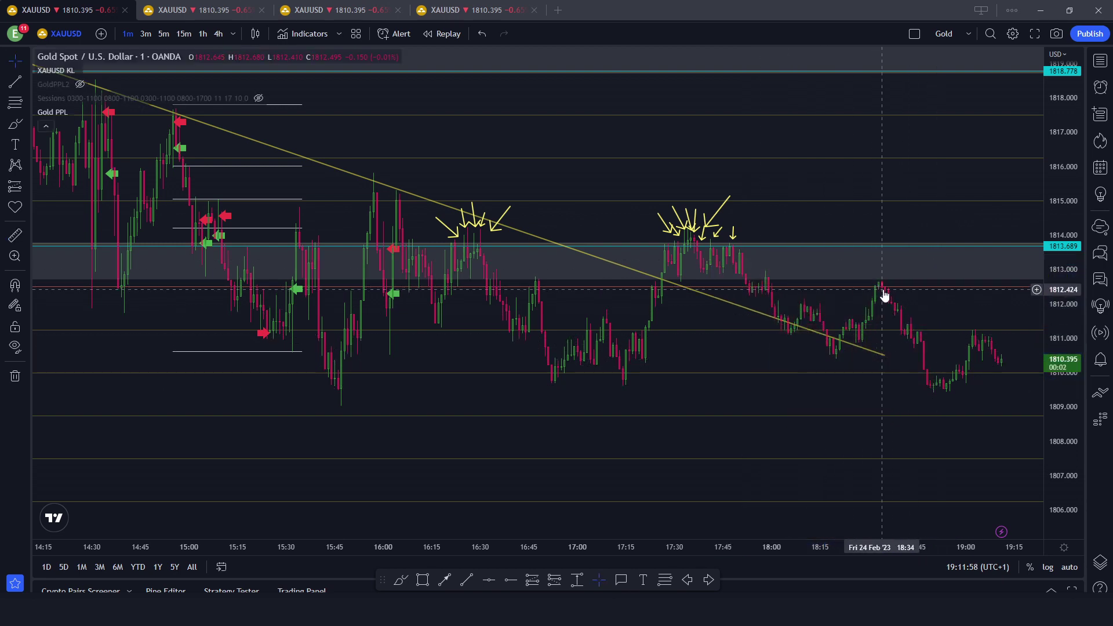
# Step: Measure the drop from about 1812.4 at 18:34 to about 1809.35 around 18:53 twice, and dismiss the measurements
pyautogui.keyDown('shift'); pyautogui.click(881, 289); pyautogui.keyUp('shift')
pyautogui.click(943, 395)
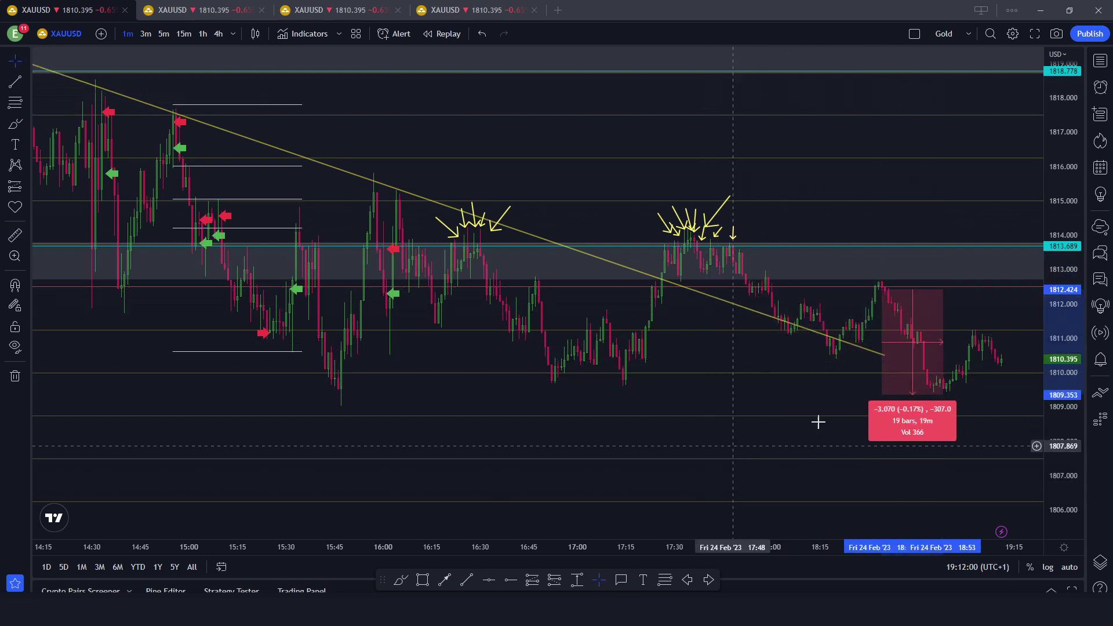
pyautogui.press('Escape')
pyautogui.keyDown('shift'); pyautogui.click(882, 290); pyautogui.keyUp('shift')
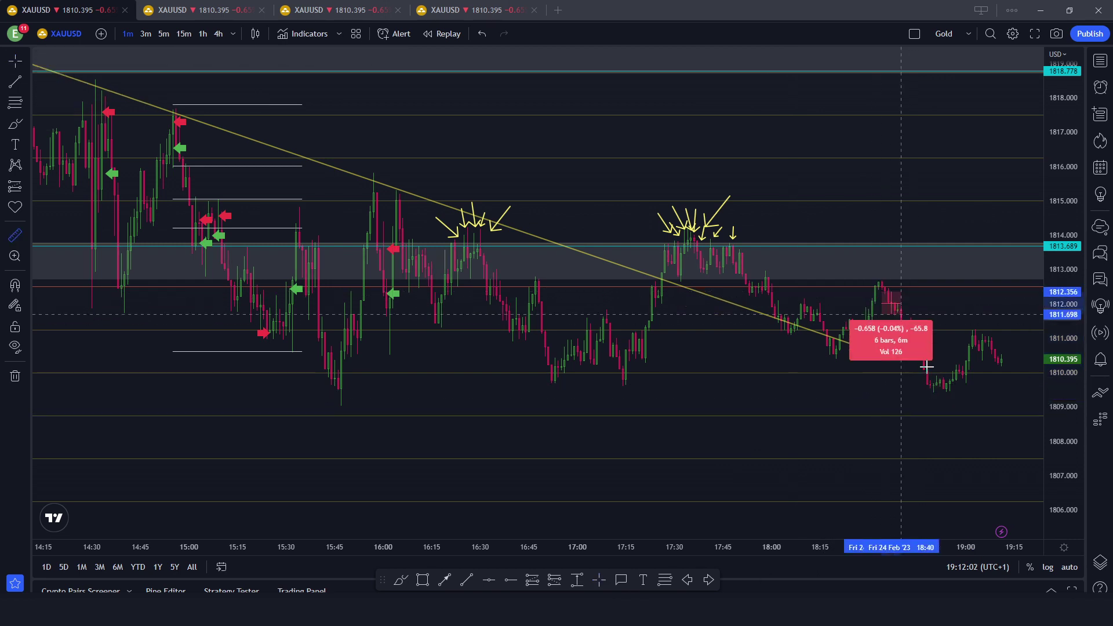
pyautogui.click(937, 394)
pyautogui.press('Escape')
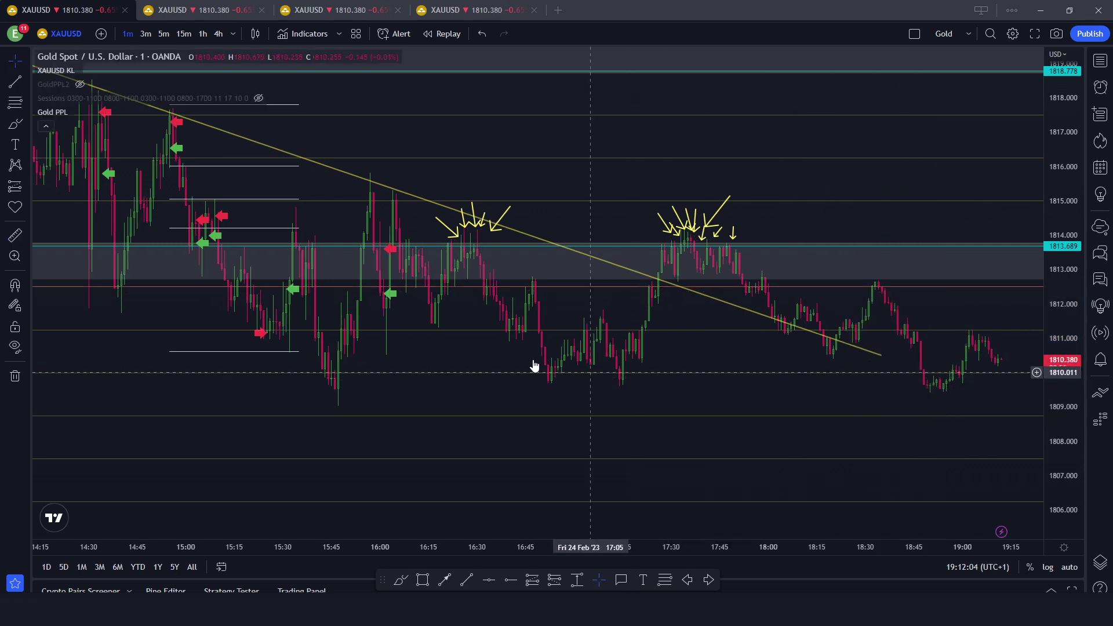
pyautogui.moveTo(536, 383); pyautogui.dragTo(561, 393)
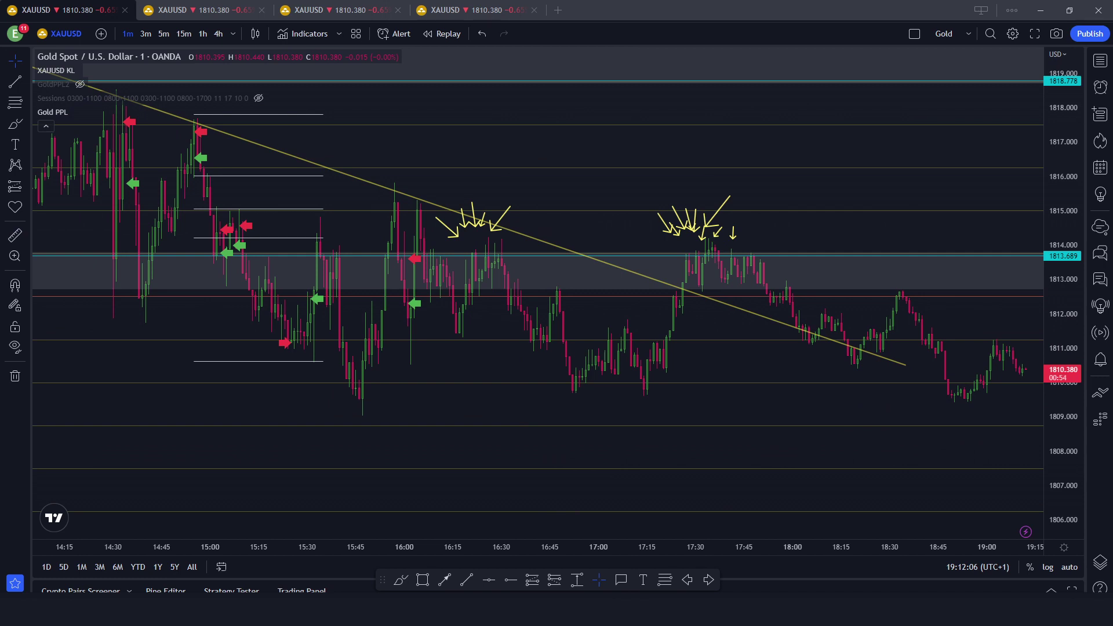
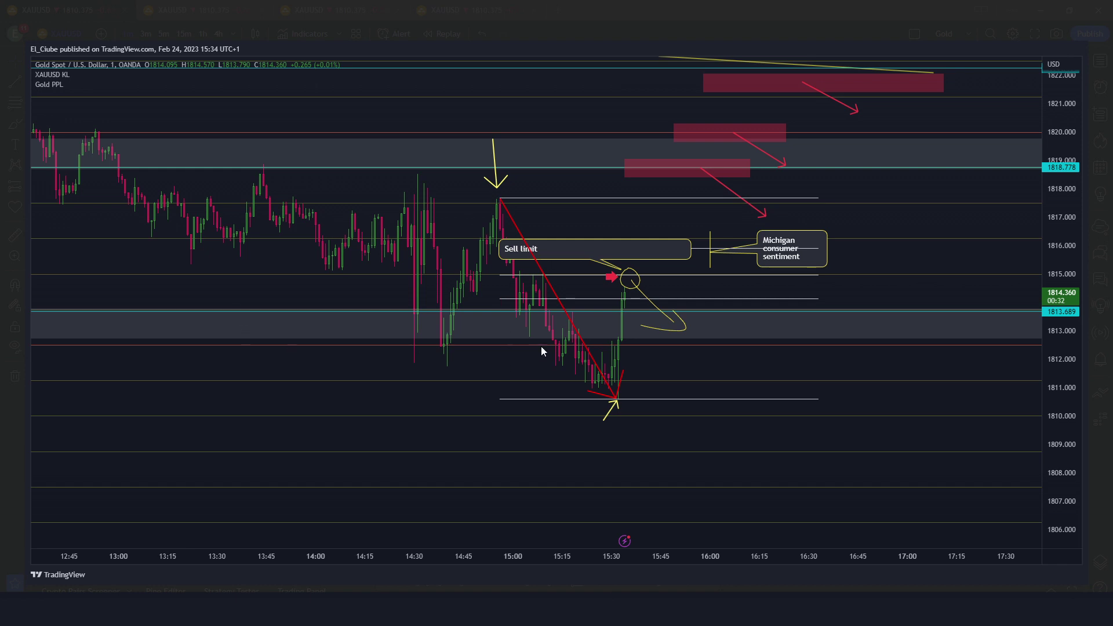
# Step: Outline the sell-limit level near 1815 with a box from about 15:00 to 15:42
pyautogui.moveTo(508, 299); pyautogui.dragTo(593, 299)
pyautogui.hotkey('ctrl', 'z')
pyautogui.moveTo(504, 300); pyautogui.dragTo(644, 299)
pyautogui.hotkey('ctrl', 'z')
pyautogui.moveTo(500, 270); pyautogui.dragTo(651, 287)
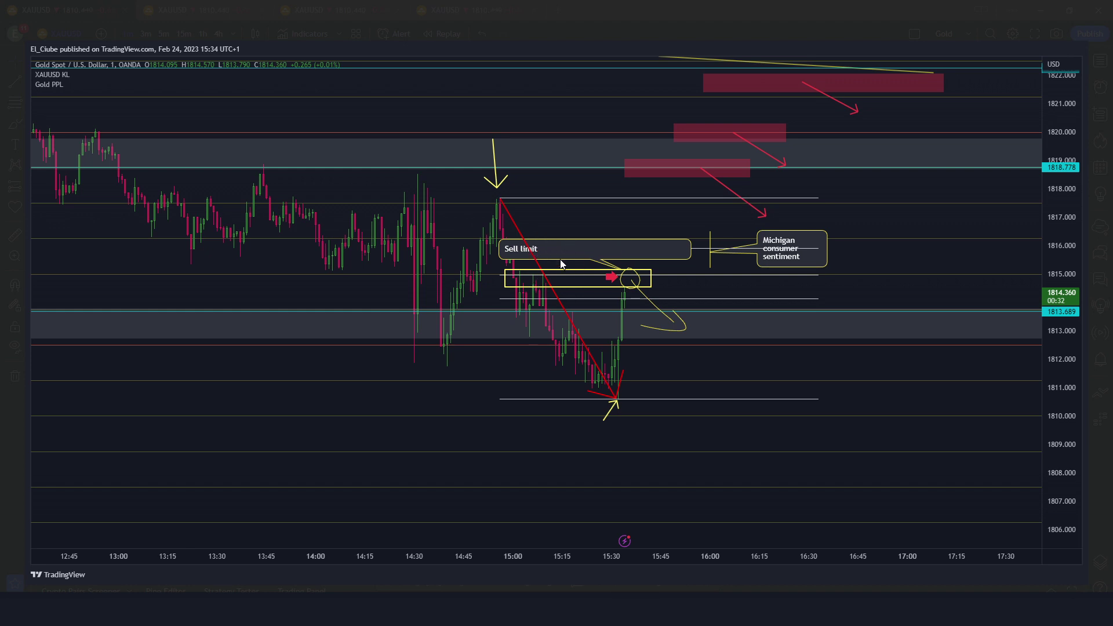
# Step: Undo the sell-limit box, the red drop arrow and the last mark at the entry circle, and open the 15:37 chart snapshot
pyautogui.hotkey('ctrl', 'z')
pyautogui.hotkey('ctrl', 'z')
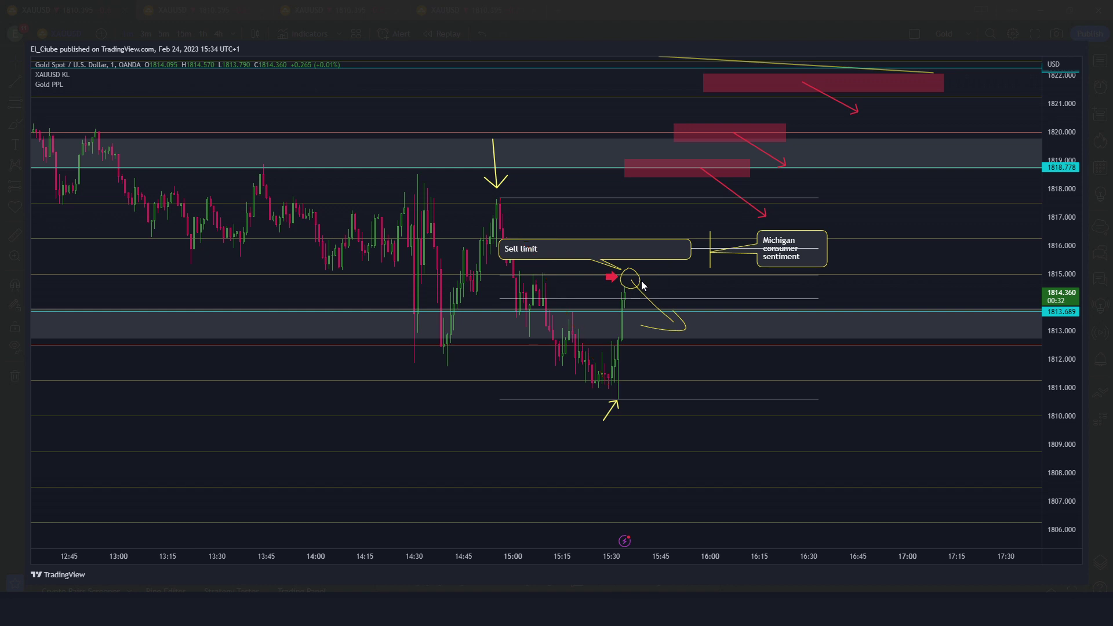
pyautogui.moveTo(623, 278); pyautogui.dragTo(699, 280)
pyautogui.hotkey('ctrl', 'z')
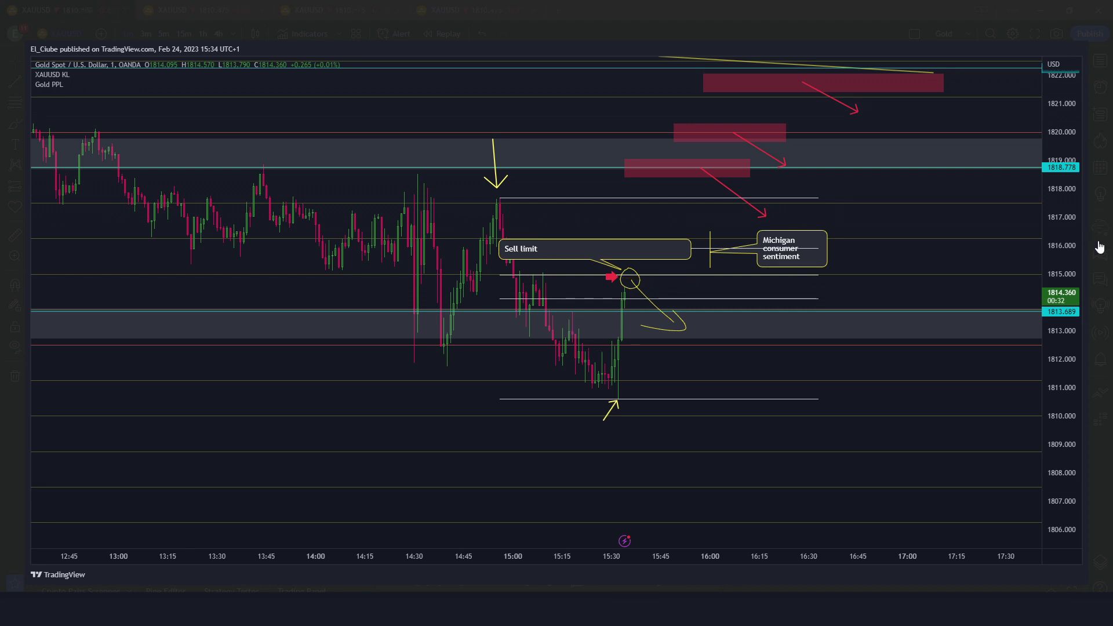
pyautogui.click(1087, 313)
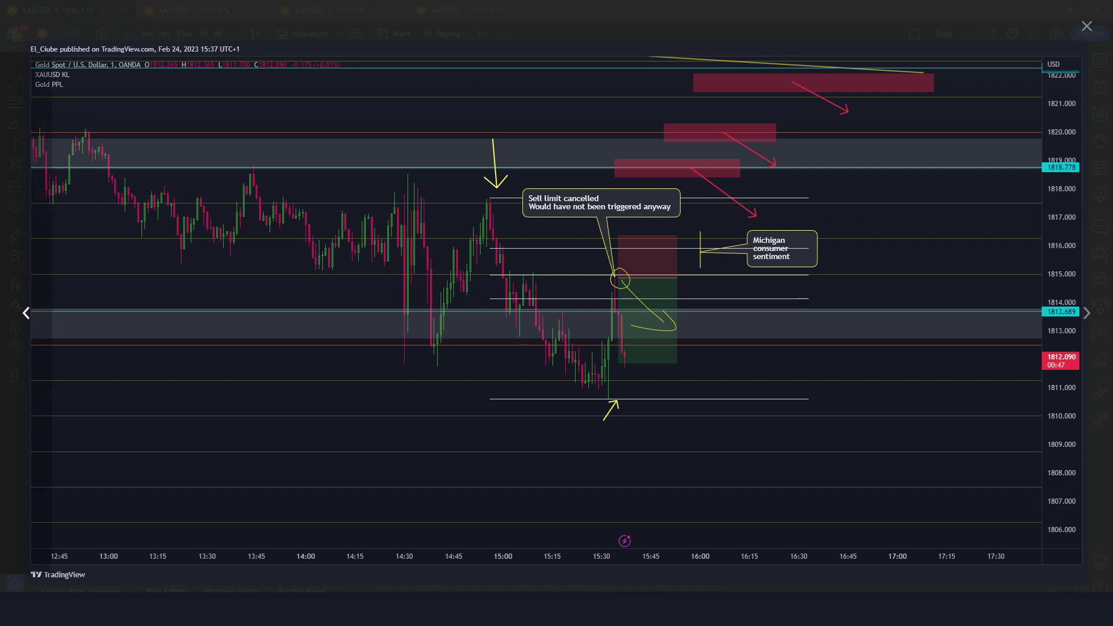
# Step: Box the "Sell limit cancelled" note and the area above the 15:33 high, undo the boxes, and open the 15:43 snapshot
pyautogui.moveTo(510, 187)
pyautogui.mouseDown()
pyautogui.moveTo(624, 210)
pyautogui.moveTo(603, 202)
pyautogui.mouseUp()
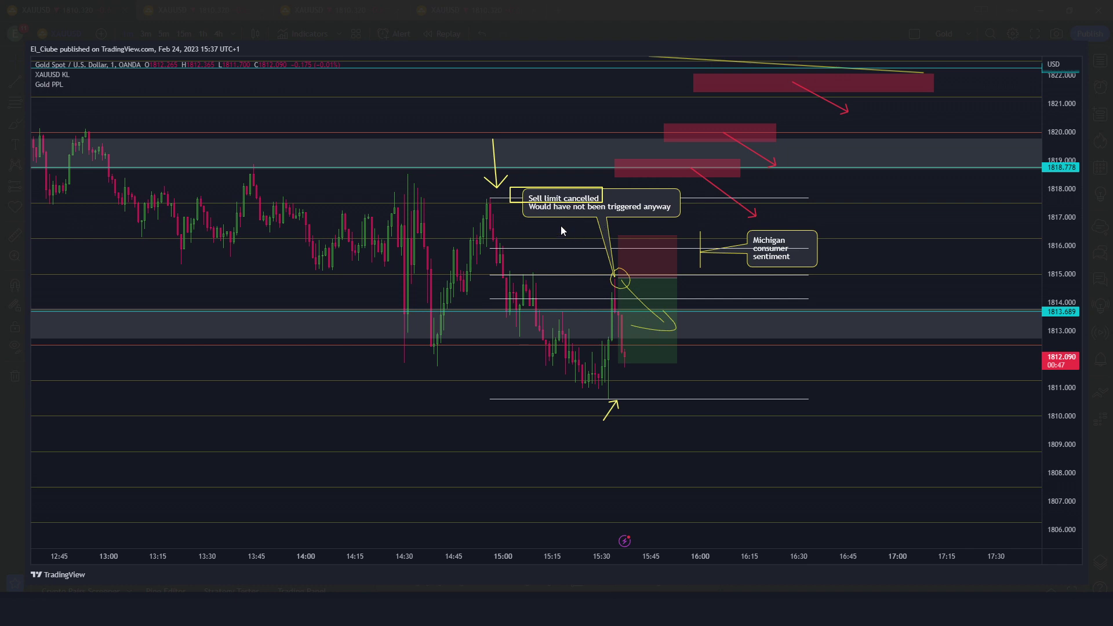
pyautogui.moveTo(525, 186); pyautogui.dragTo(603, 205)
pyautogui.moveTo(604, 298); pyautogui.dragTo(618, 199)
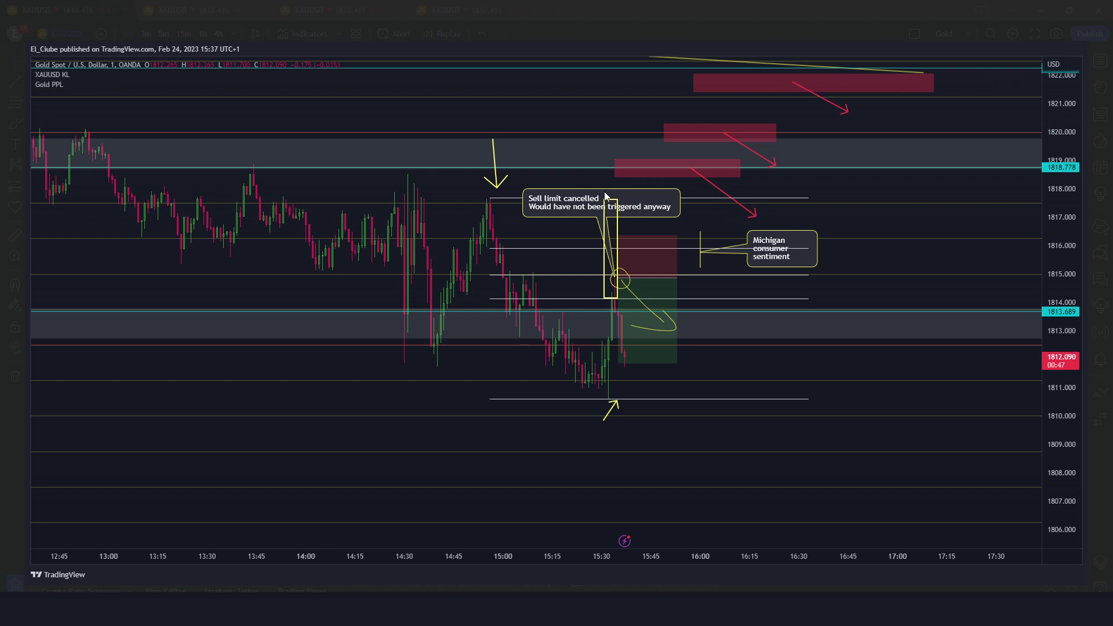
pyautogui.hotkey('ctrl', 'z')
pyautogui.click(1101, 282)
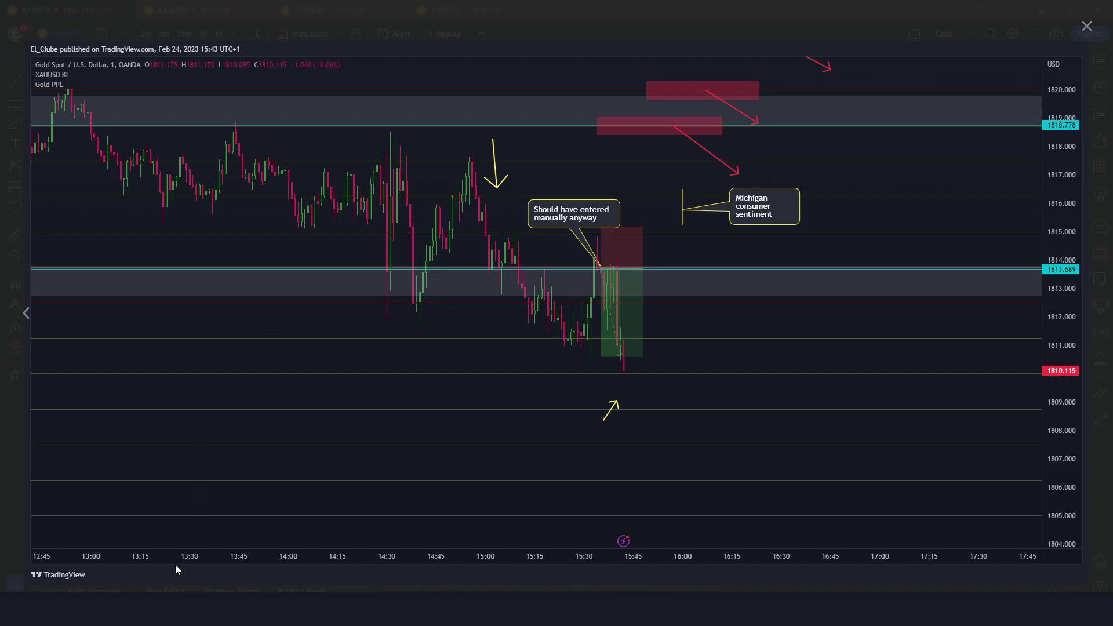
# Step: Return to the live chart and measure the drop from 1814.853 at 15:34 to about 1810.7 at 15:42
pyautogui.press('Escape')
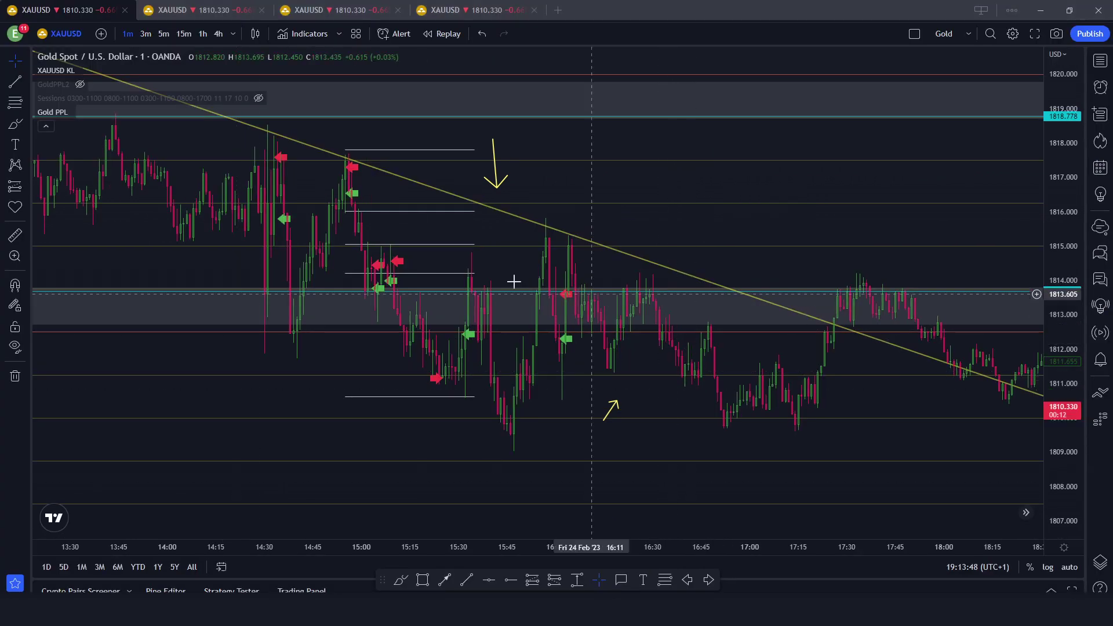
pyautogui.keyDown('shift'); pyautogui.click(472, 251); pyautogui.keyUp('shift')
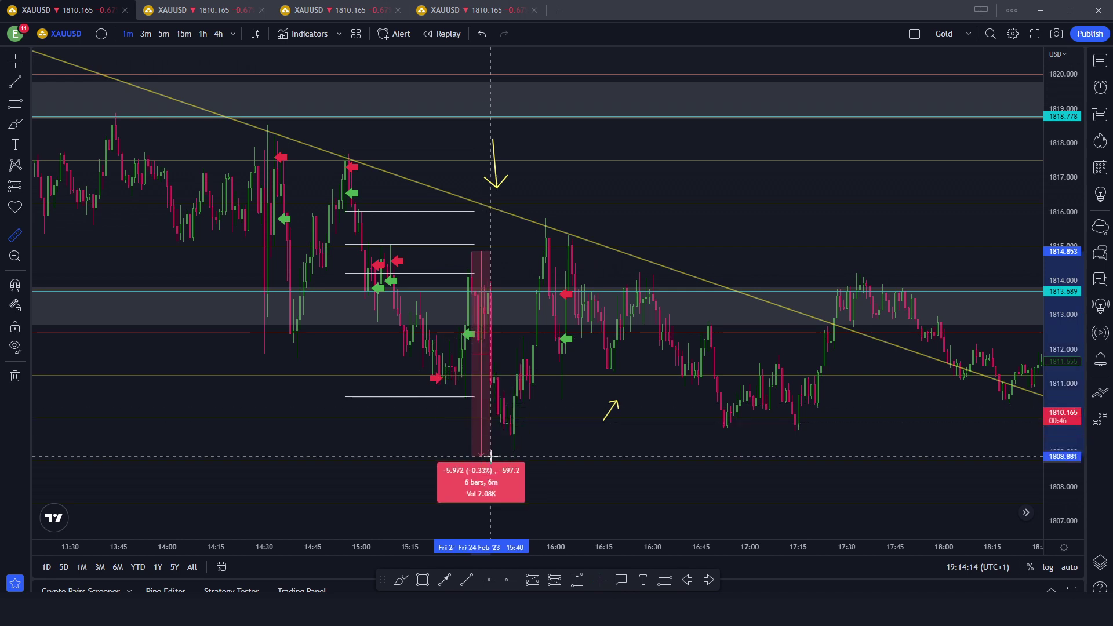
pyautogui.click(497, 399)
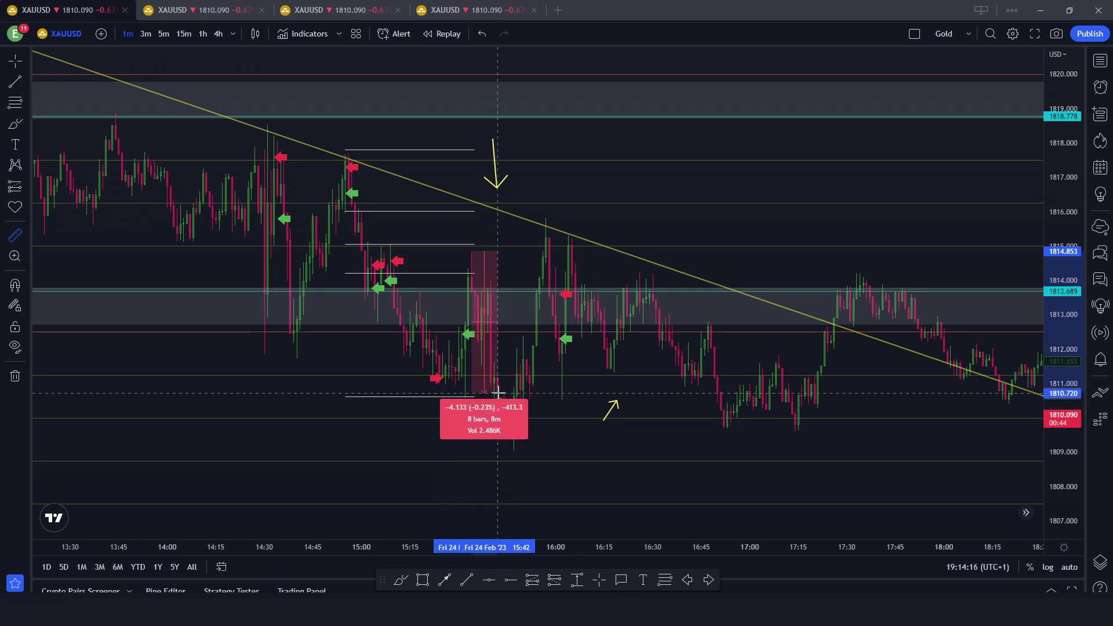
pyautogui.click(499, 394)
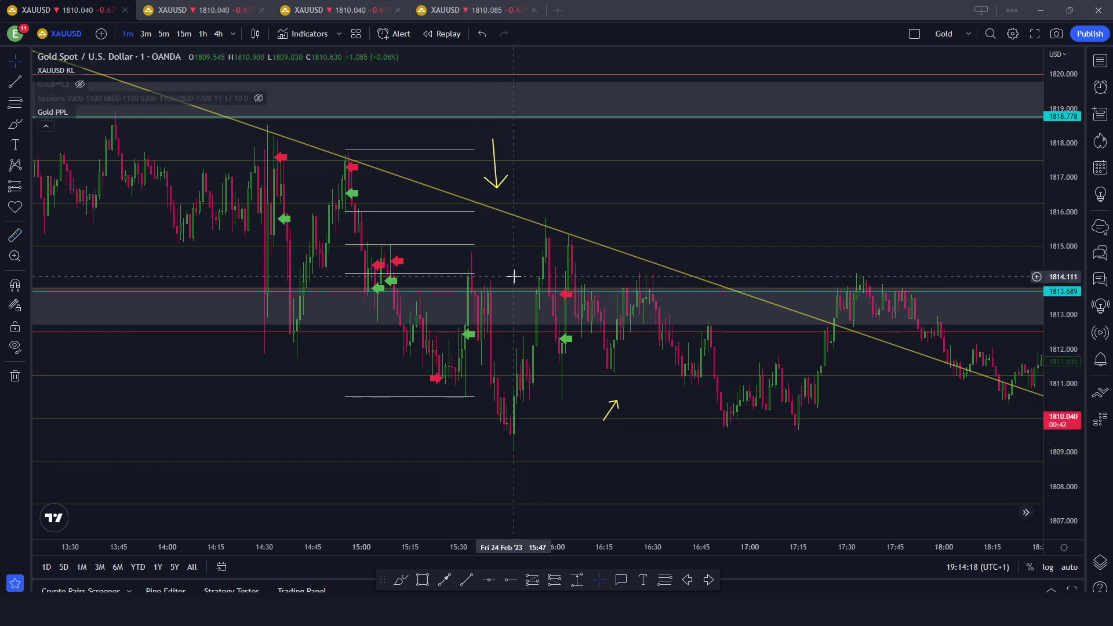
pyautogui.press('Escape')
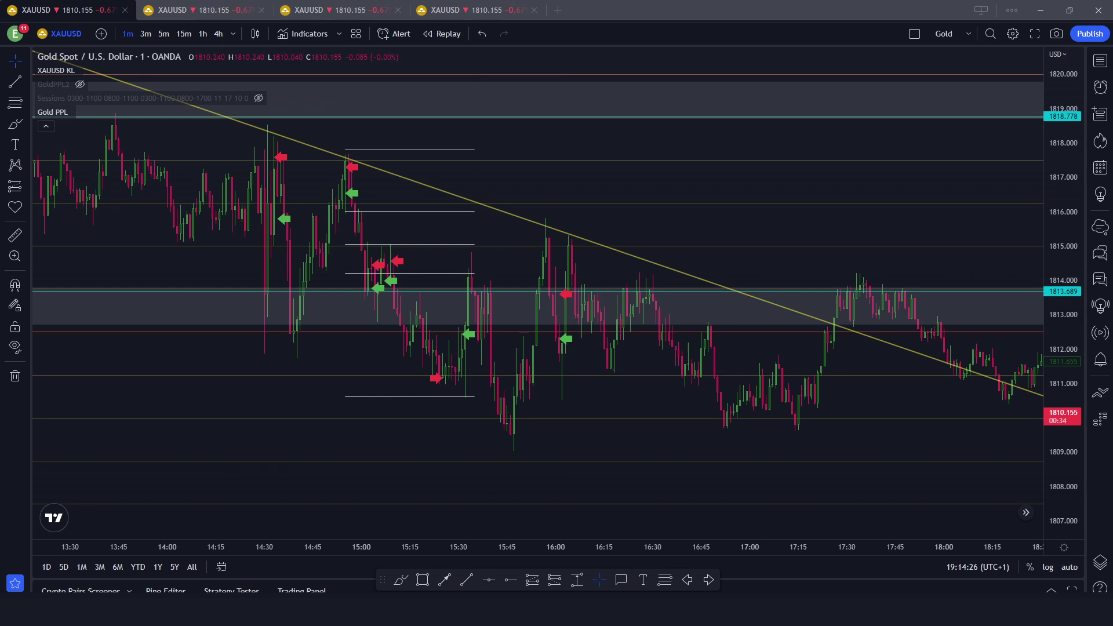
# Step: Recheck the 15:43 snapshot and draw a short position on the live chart from 15:35 to 15:44, with stop distance 1.552 and target distance 3.053
pyautogui.hotkey('alt', 'Tab')
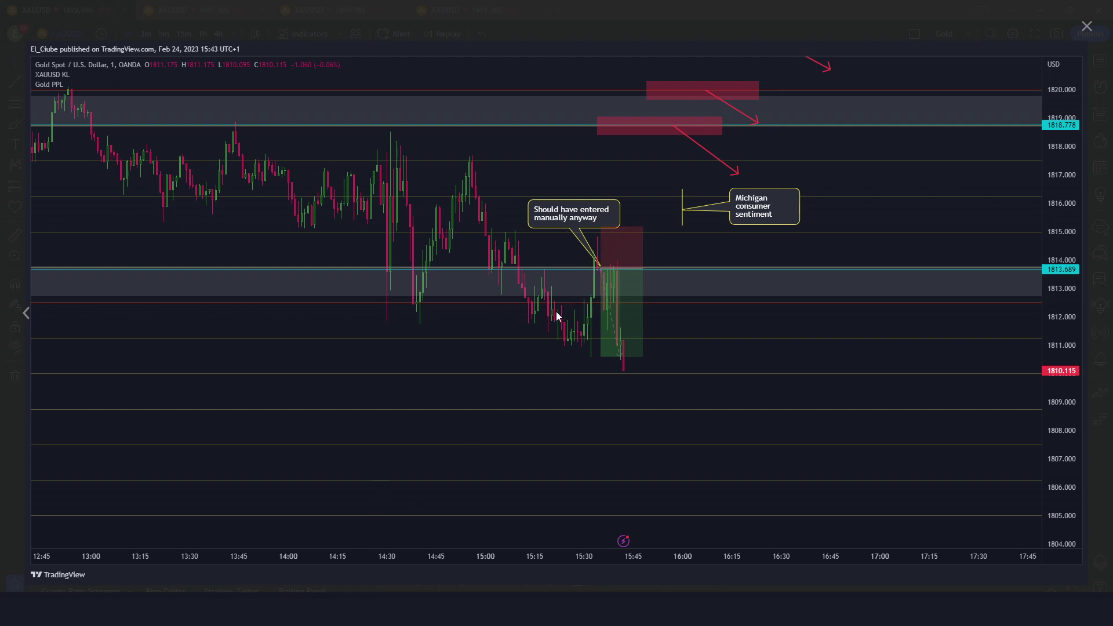
pyautogui.press('Escape')
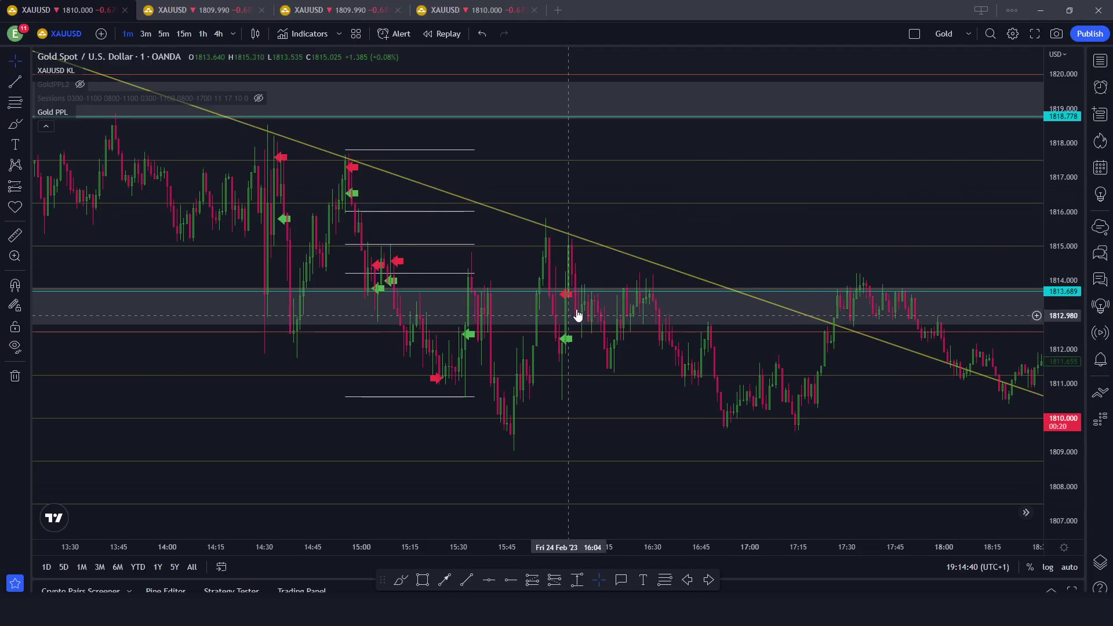
pyautogui.click(26, 192)
pyautogui.click(48, 209)
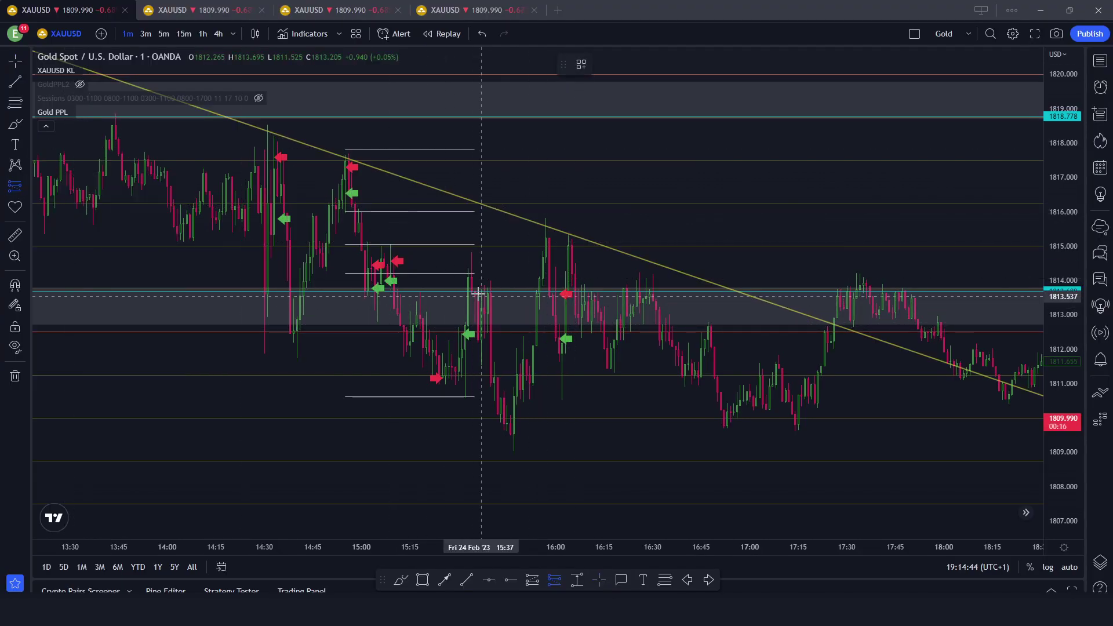
pyautogui.click(476, 293)
pyautogui.moveTo(476, 226); pyautogui.dragTo(476, 239)
pyautogui.moveTo(479, 361); pyautogui.dragTo(482, 400)
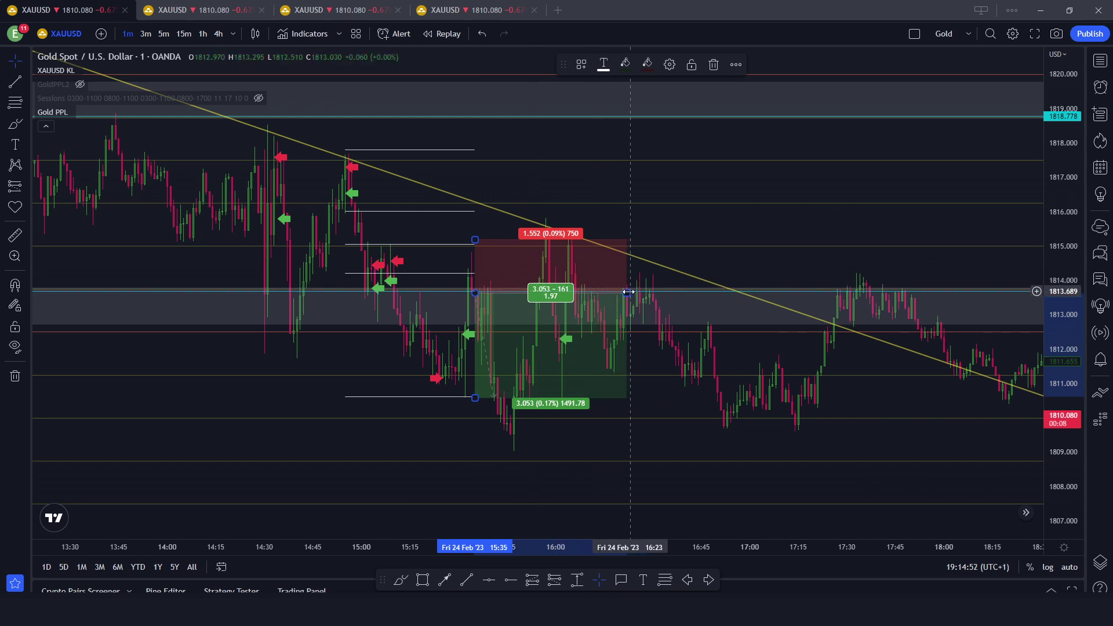
pyautogui.moveTo(627, 293); pyautogui.dragTo(503, 285)
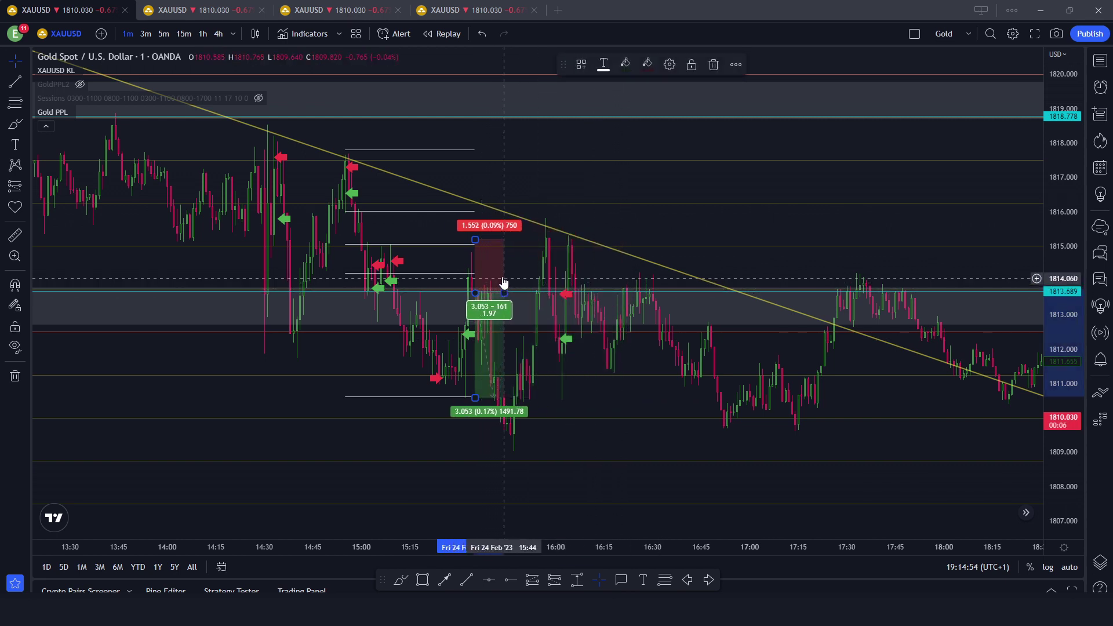
# Step: Delete the short position and the Fibonacci retracement from the live chart
pyautogui.press('Delete')
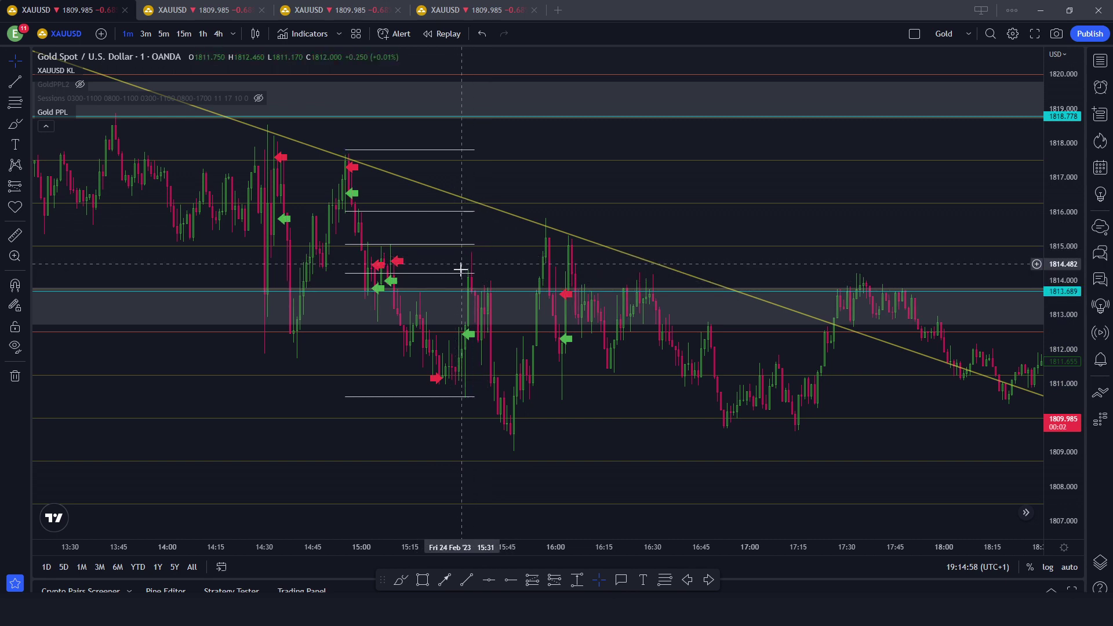
pyautogui.click(461, 248)
pyautogui.press('Delete')
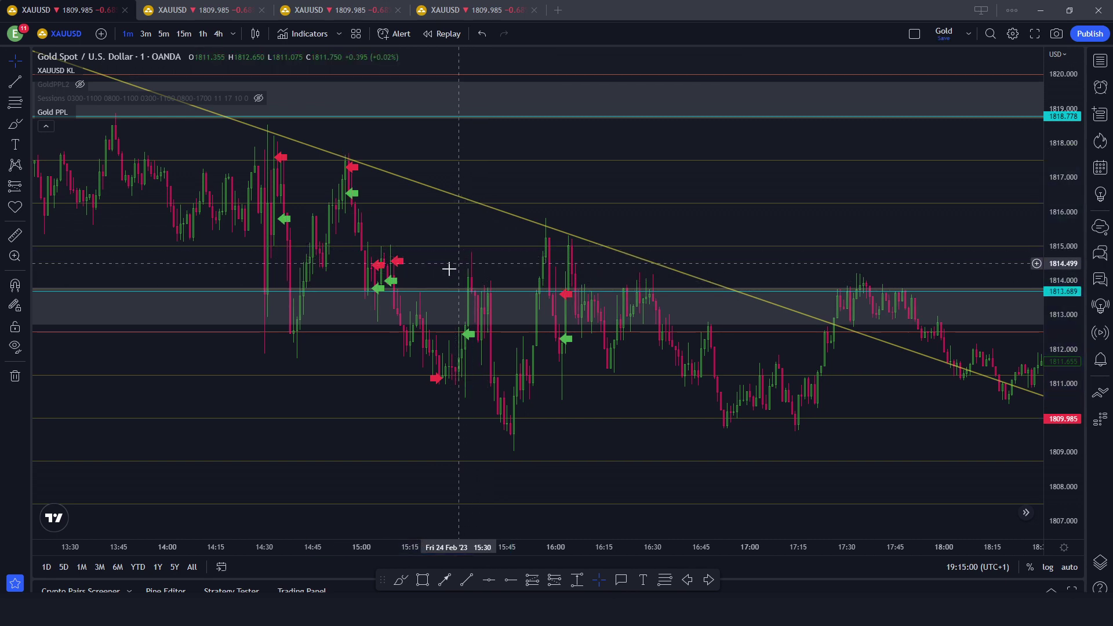
# Step: Delete the first trade's arrow markers around 14:35, and undo the deletion
pyautogui.click(283, 157)
pyautogui.press('Delete')
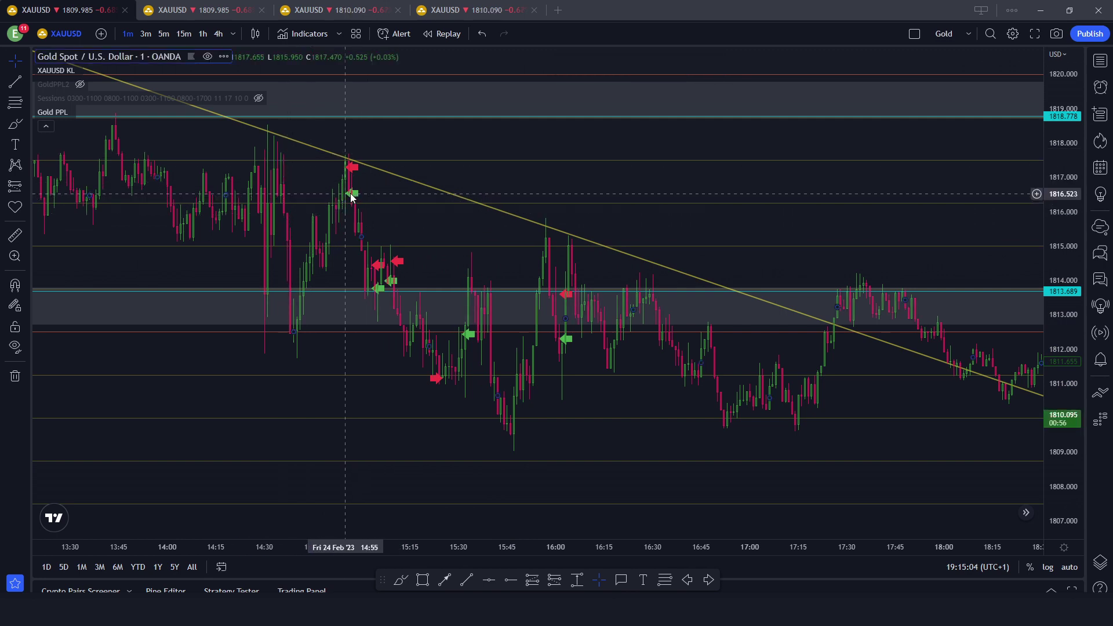
pyautogui.hotkey('ctrl', 'z')
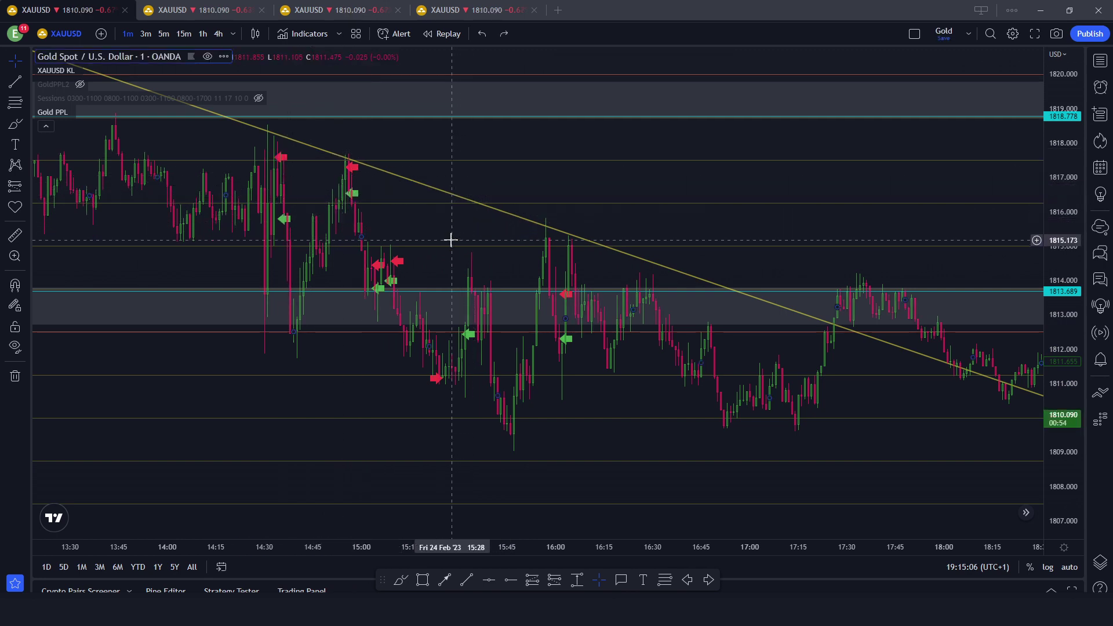
pyautogui.hotkey('ctrl', 'z')
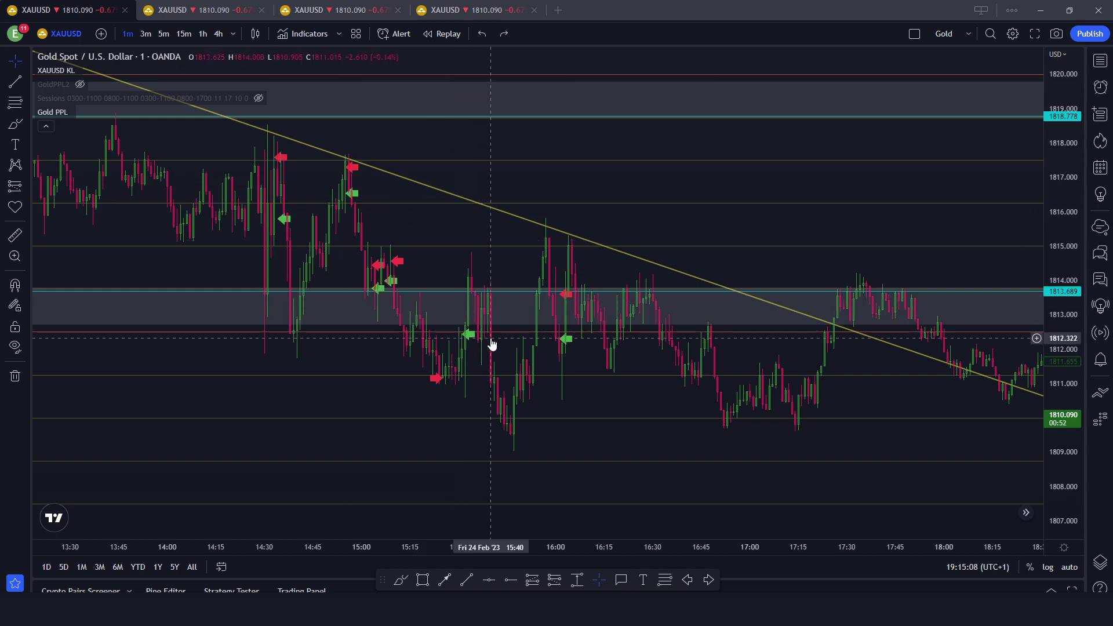